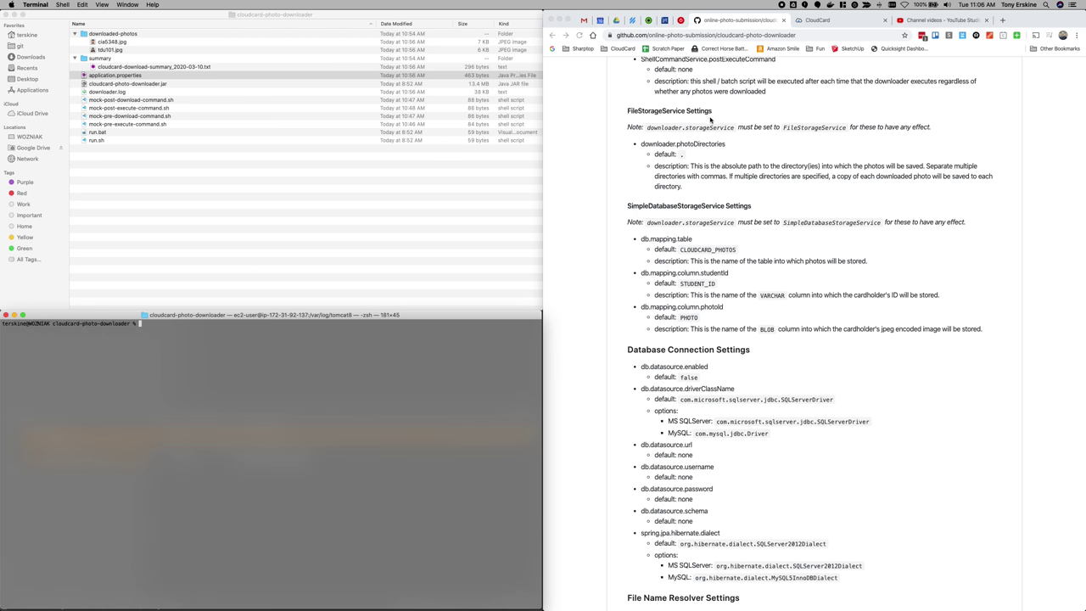
- Scroll through the GitHub README to find the FileStorageService settings
scroll(710, 119, "up", 2)
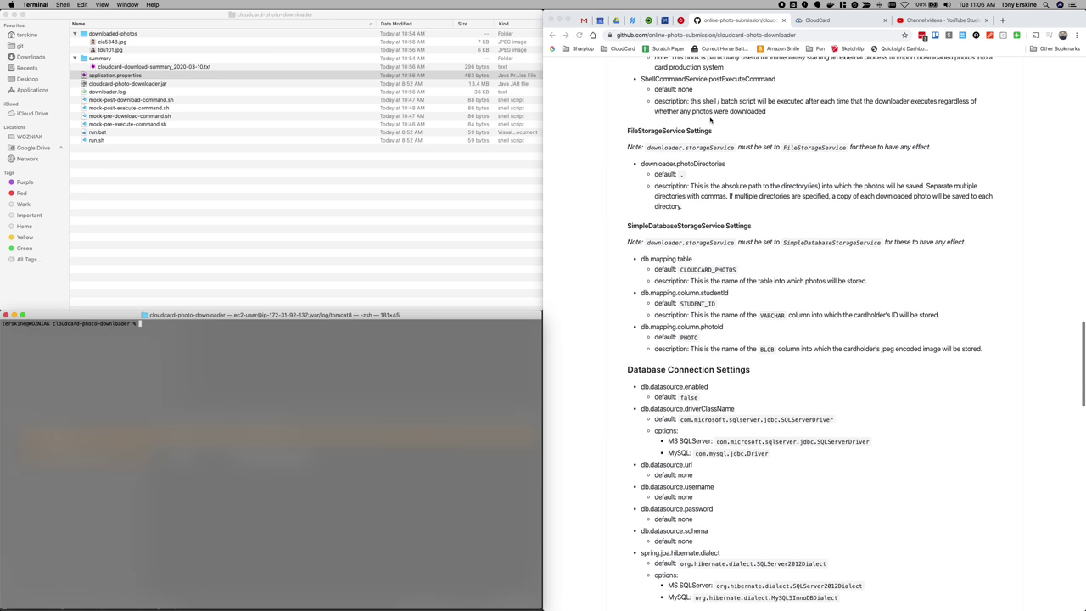
scroll(710, 120, "down", 1)
scroll(710, 119, "up", 5)
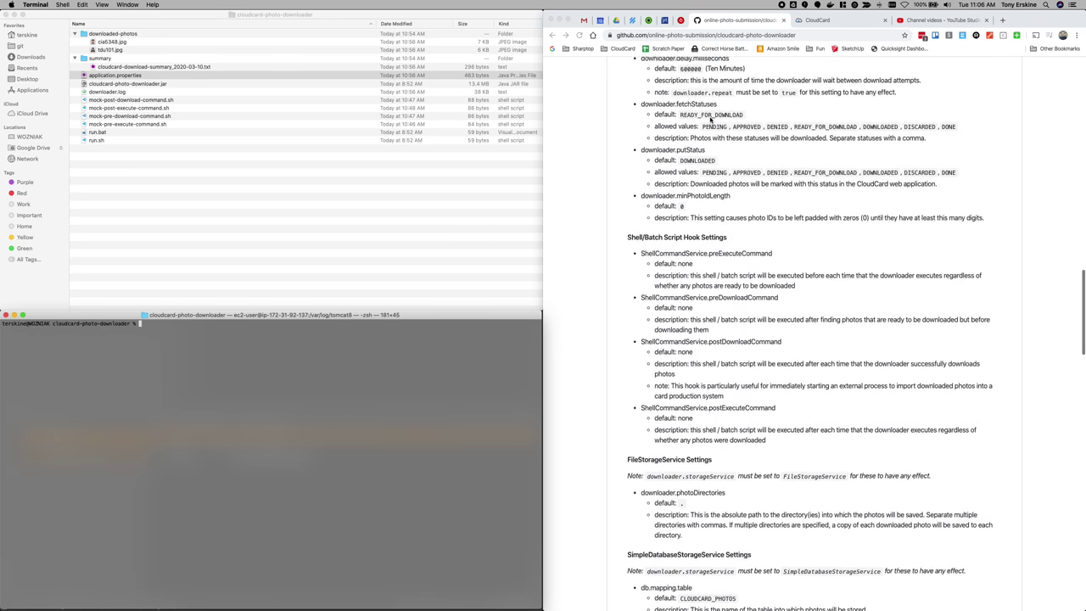
scroll(710, 119, "up", 2)
scroll(710, 120, "down", 6)
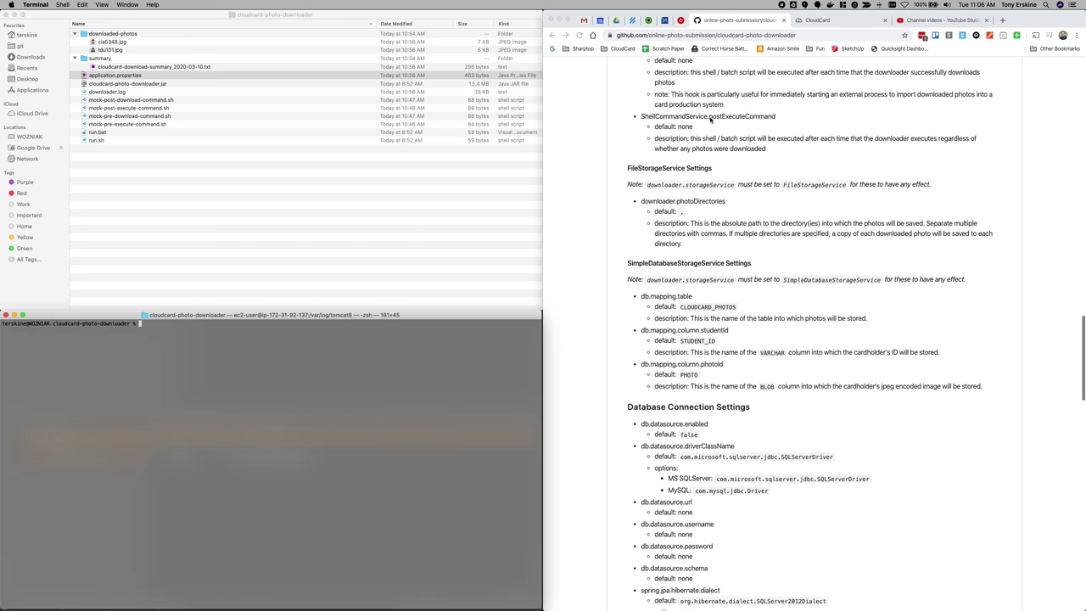
scroll(710, 120, "up", 1)
scroll(710, 120, "down", 2)
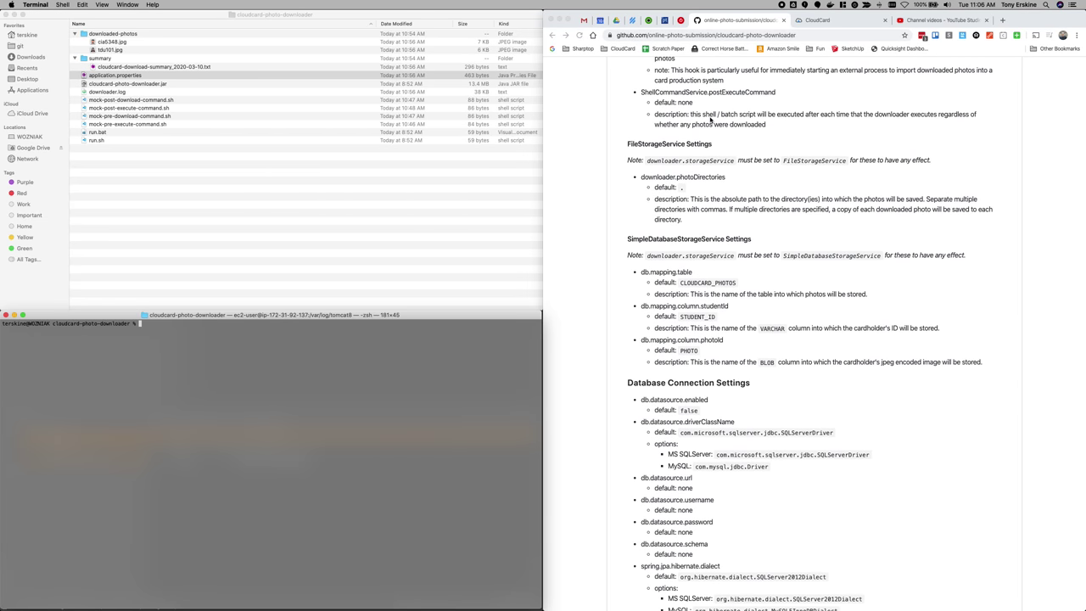
scroll(697, 136, "down", 2)
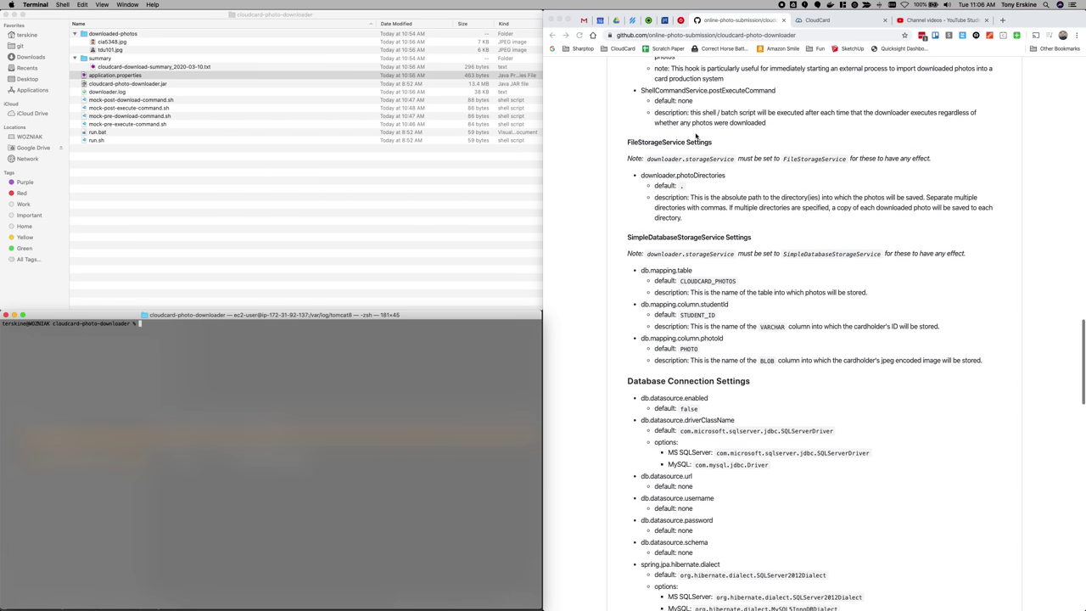
scroll(678, 123, "down", 1)
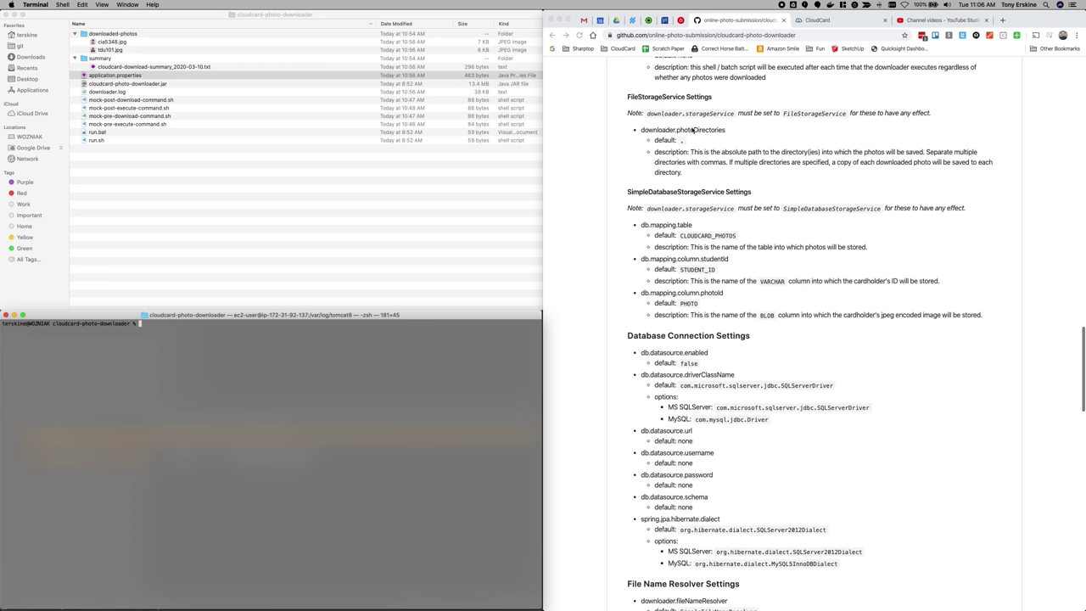
scroll(650, 99, "down", 1)
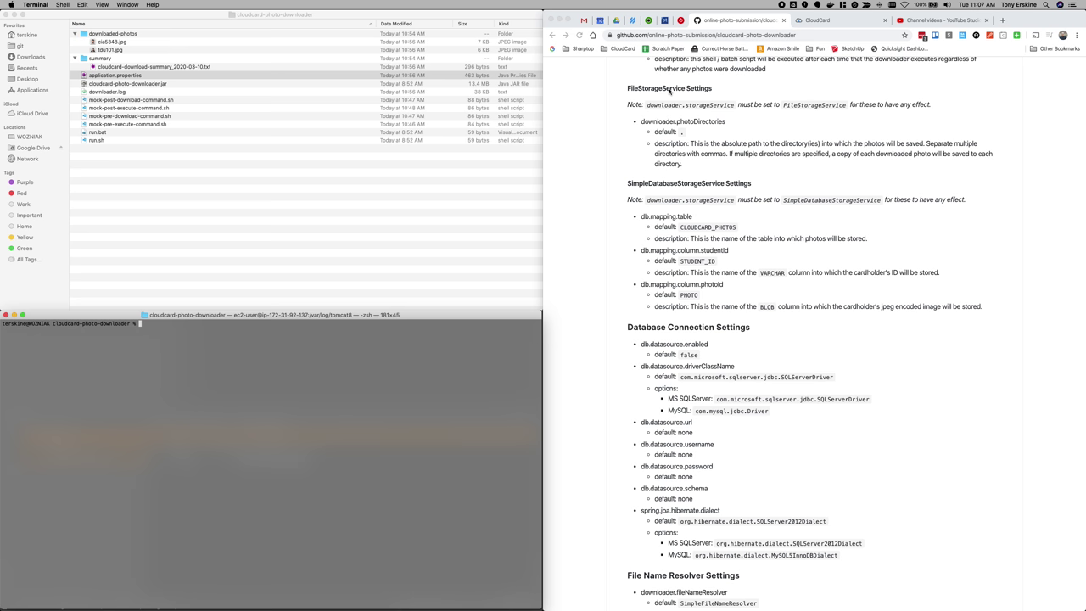
scroll(704, 111, "up", 2)
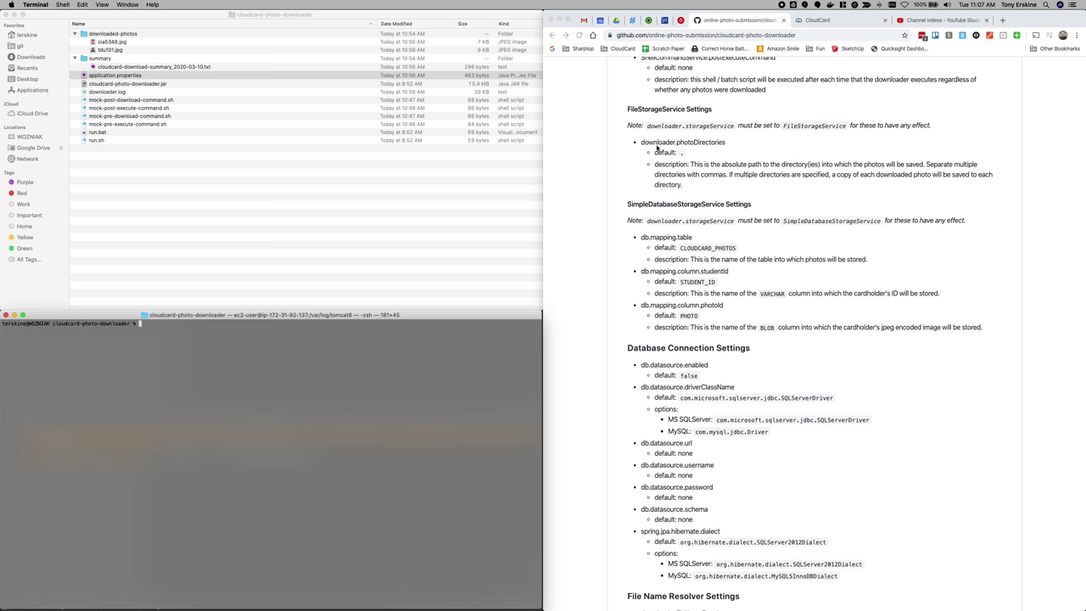
scroll(671, 146, "up", 1)
scroll(678, 148, "up", 2)
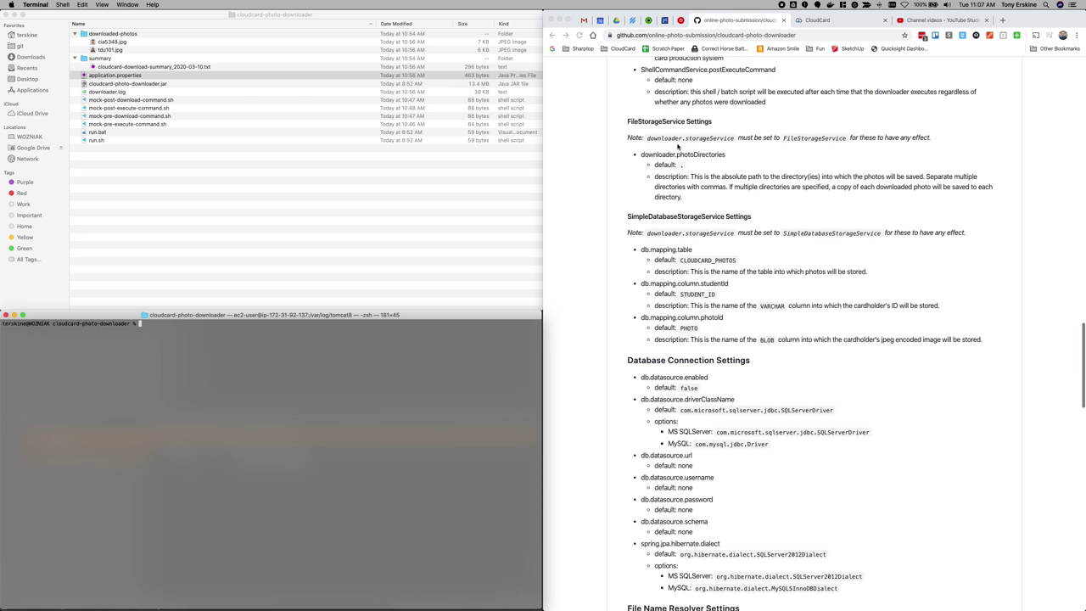
scroll(665, 155, "up", 1)
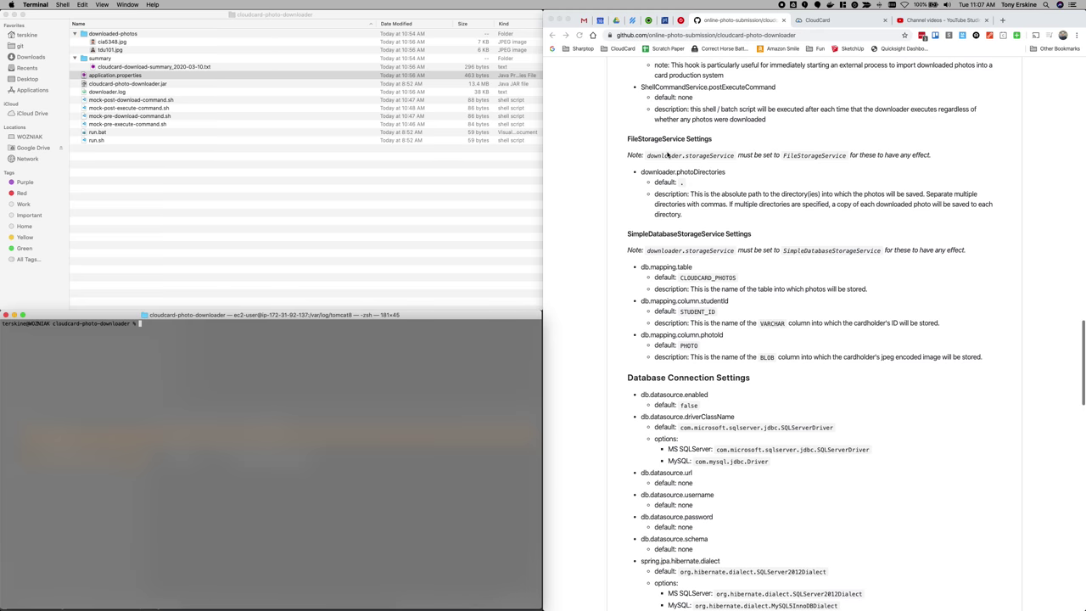
scroll(652, 158, "up", 10)
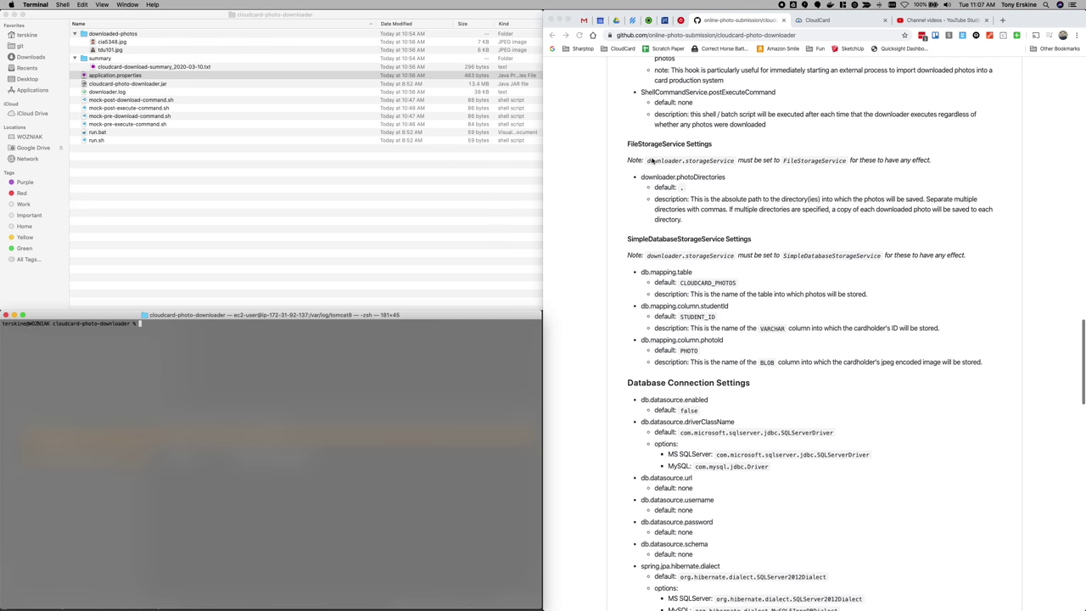
scroll(651, 159, "up", 6)
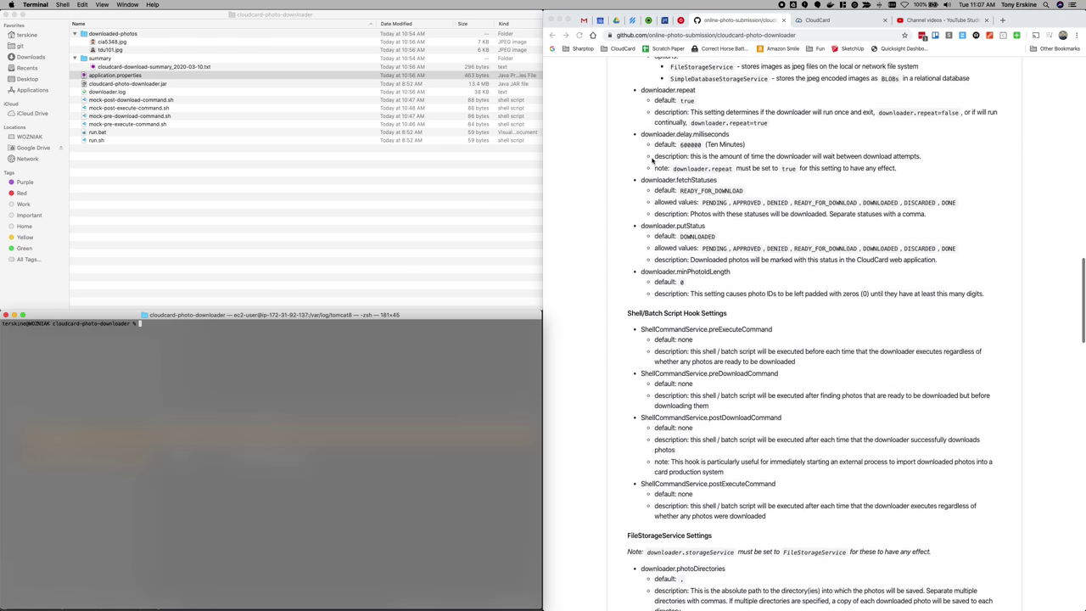
scroll(651, 159, "up", 2)
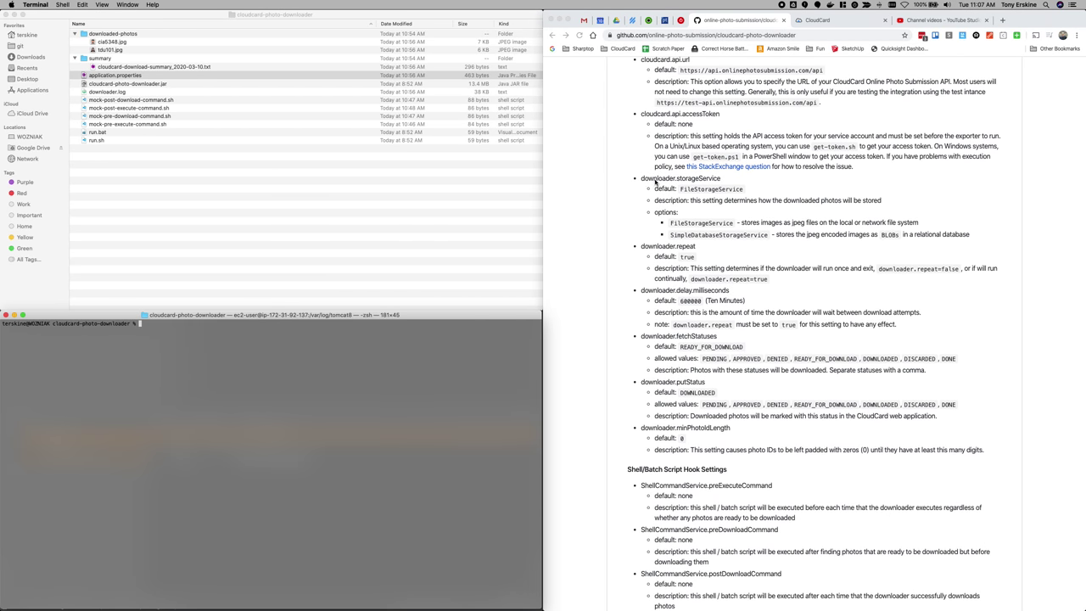
- Highlight the downloader.storageService and downloader.photoDirectories setting names in the FileStorageService notes
left_click(642, 179)
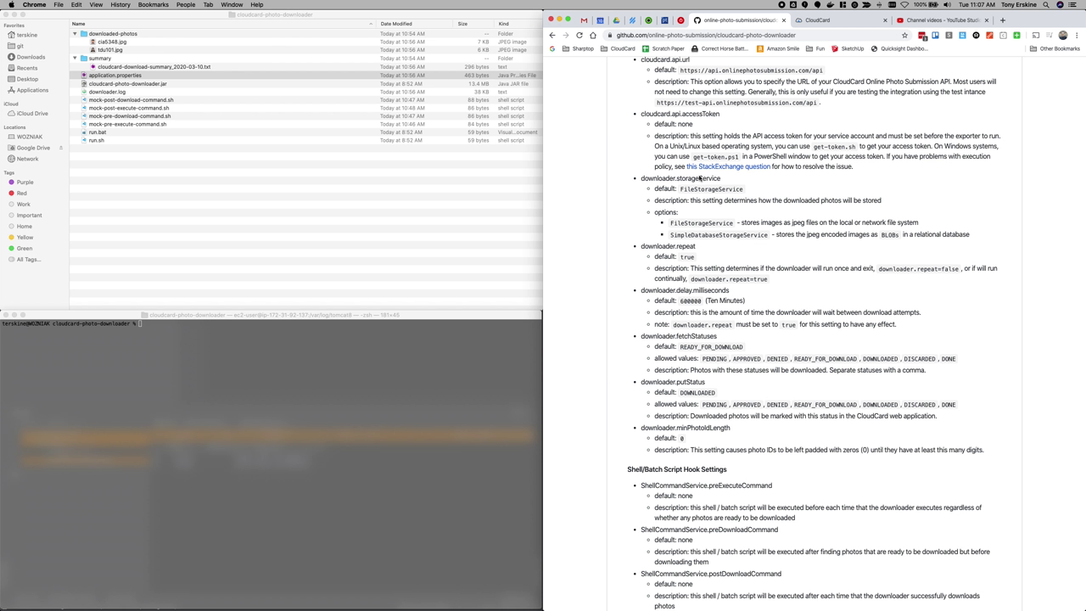
left_click_drag(640, 179, 721, 179)
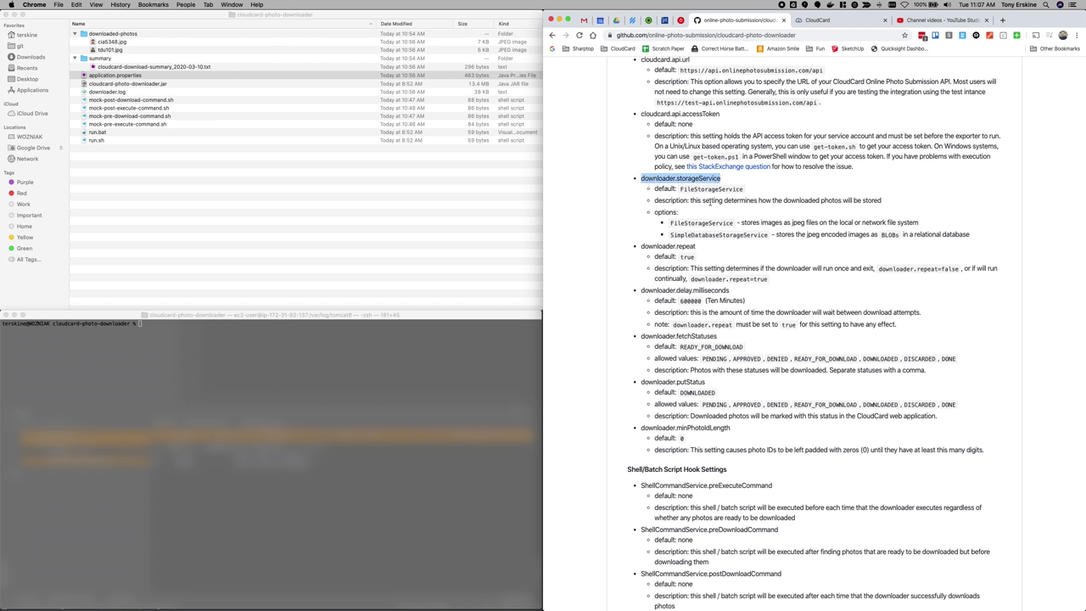
scroll(698, 229, "down", 1)
scroll(698, 230, "down", 10)
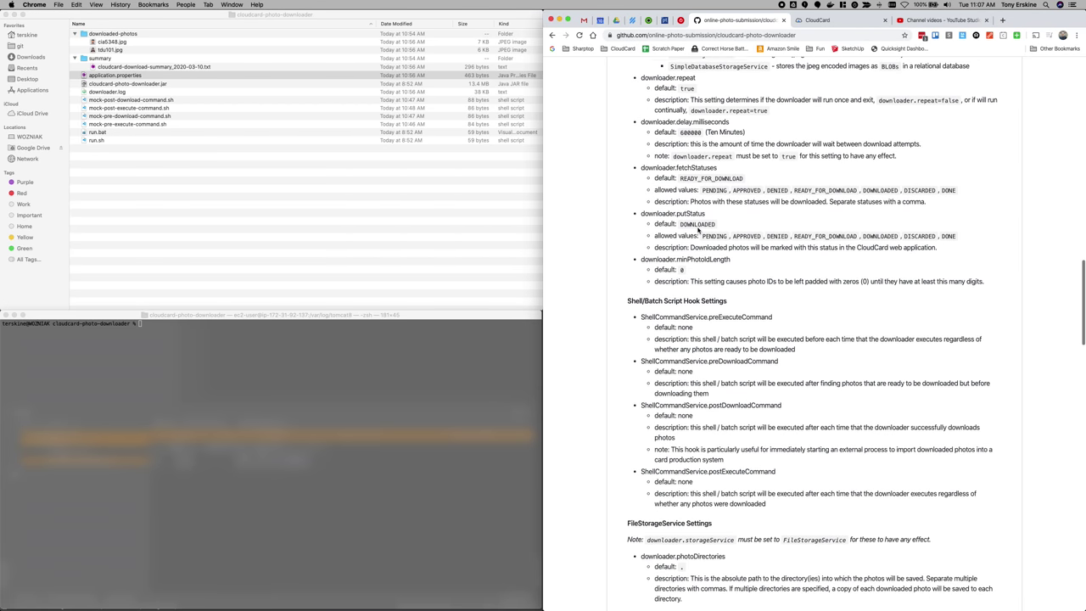
scroll(699, 229, "down", 3)
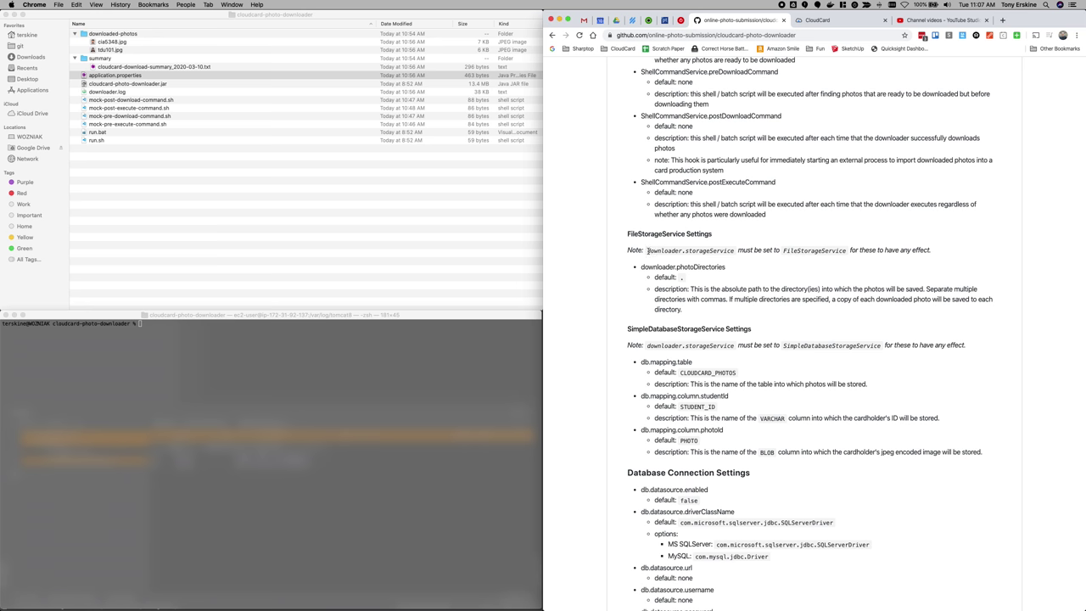
left_click_drag(647, 252, 733, 251)
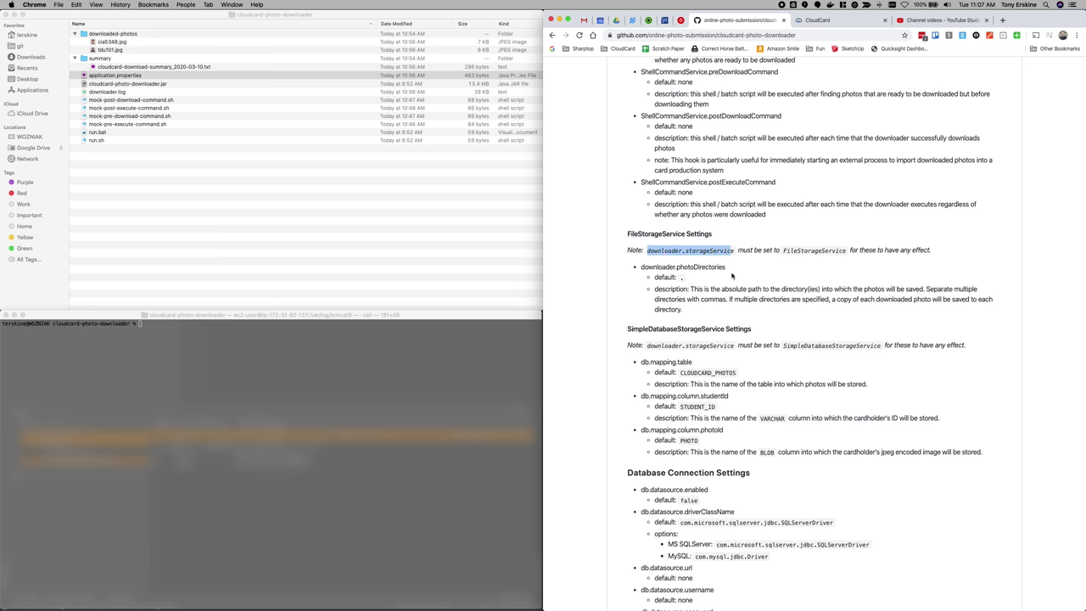
scroll(733, 251, "down", 1)
triple_click(734, 249)
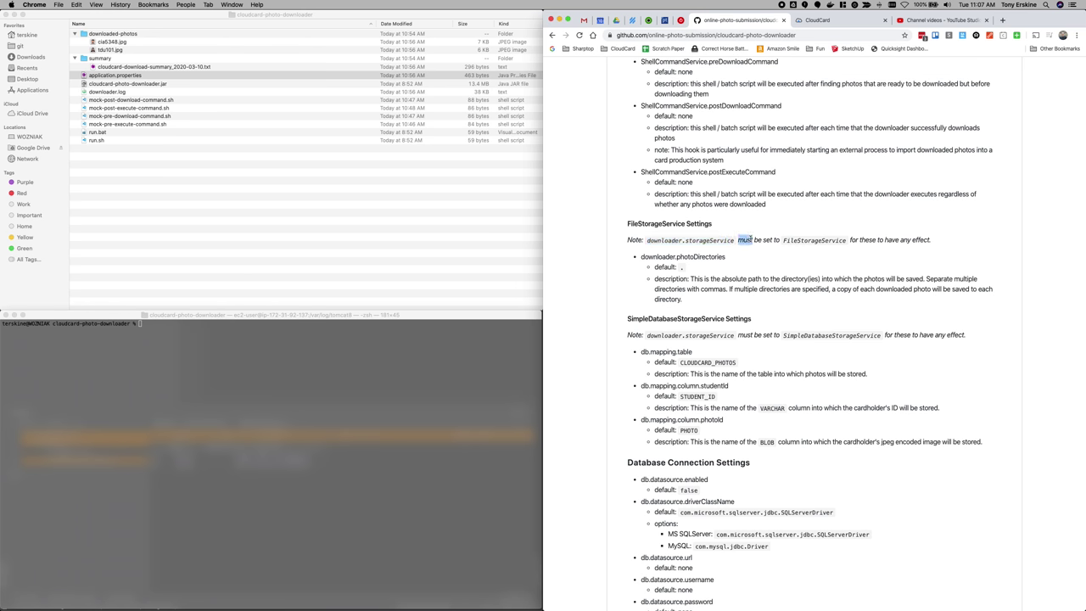
double_click(683, 259)
double_click(675, 256)
triple_click(652, 257)
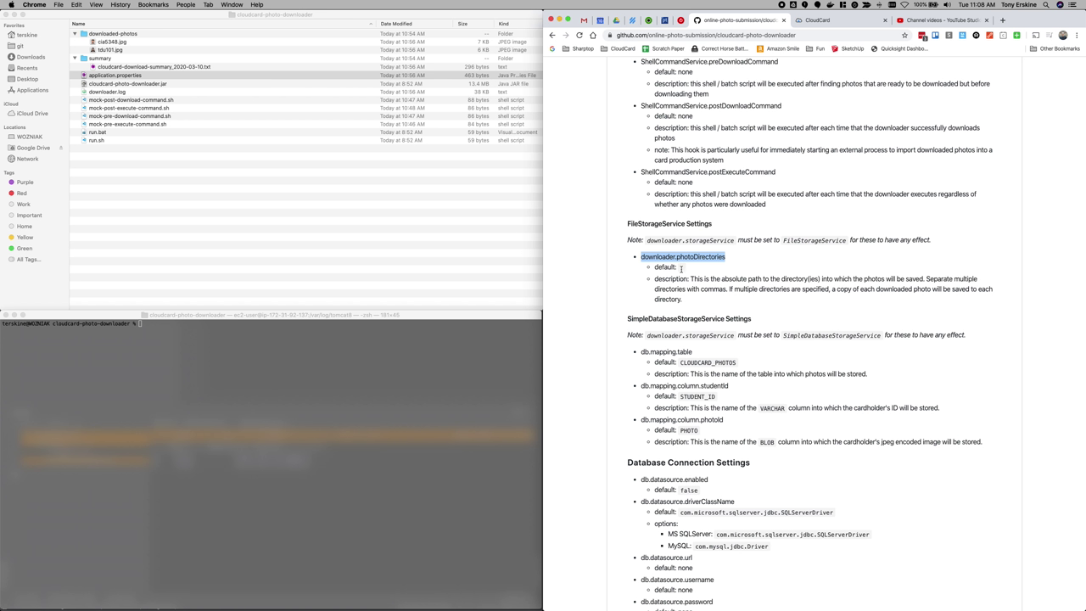
left_click(681, 269)
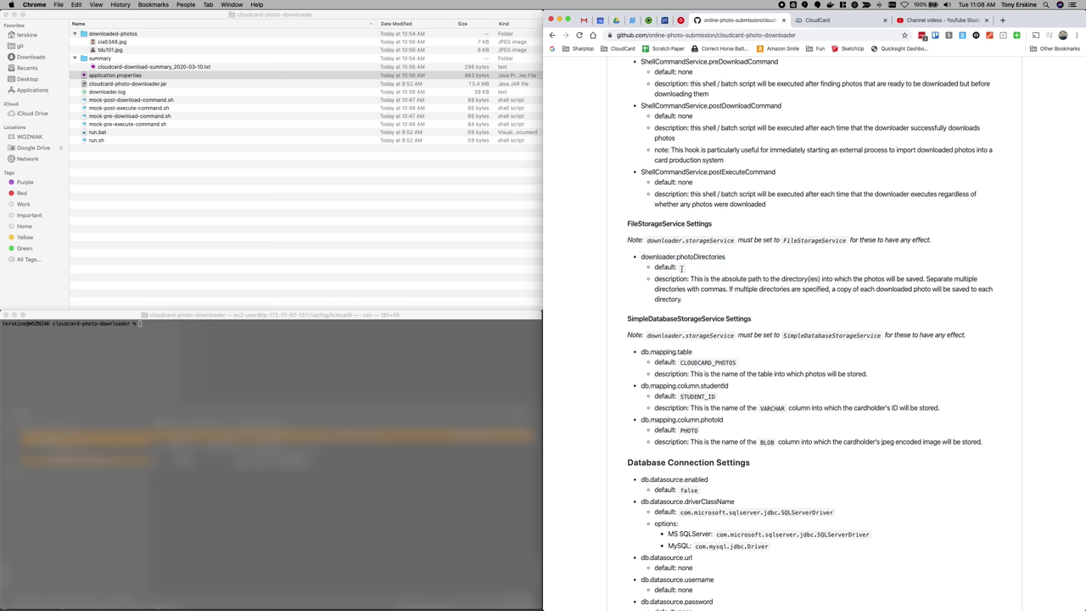
- Edit the README to change the photoDirectories default from '.' to downloaded-photos, and commit to master
scroll(686, 291, "up", 20)
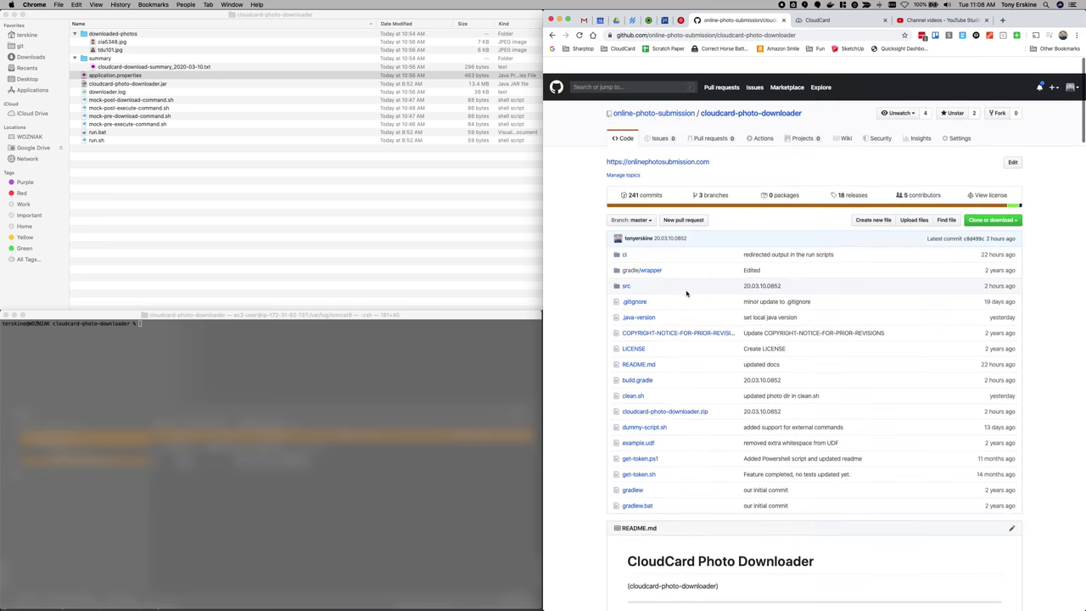
scroll(686, 291, "down", 5)
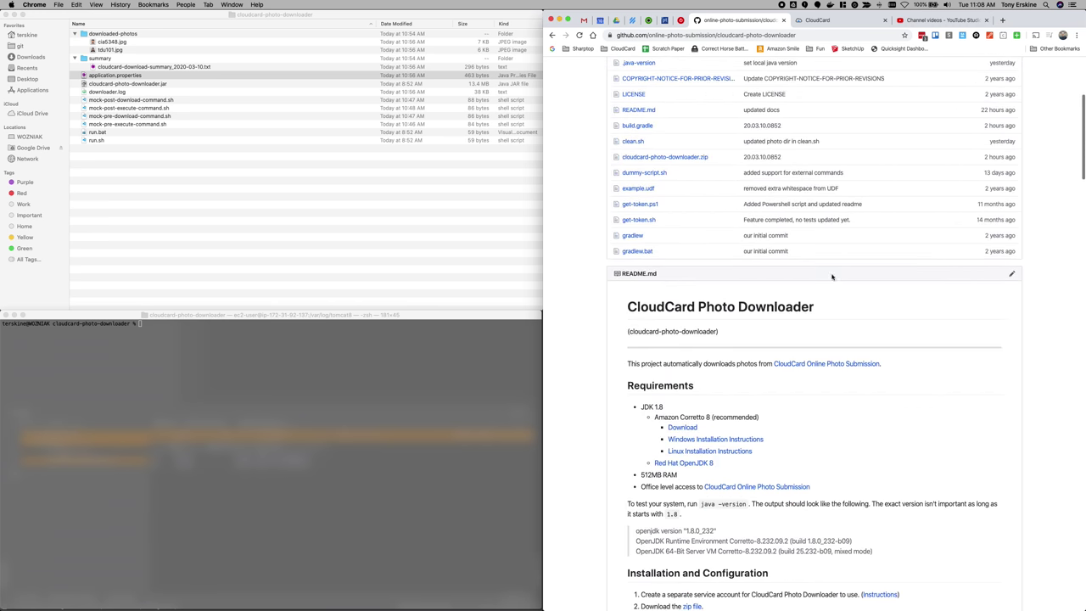
left_click(1011, 273)
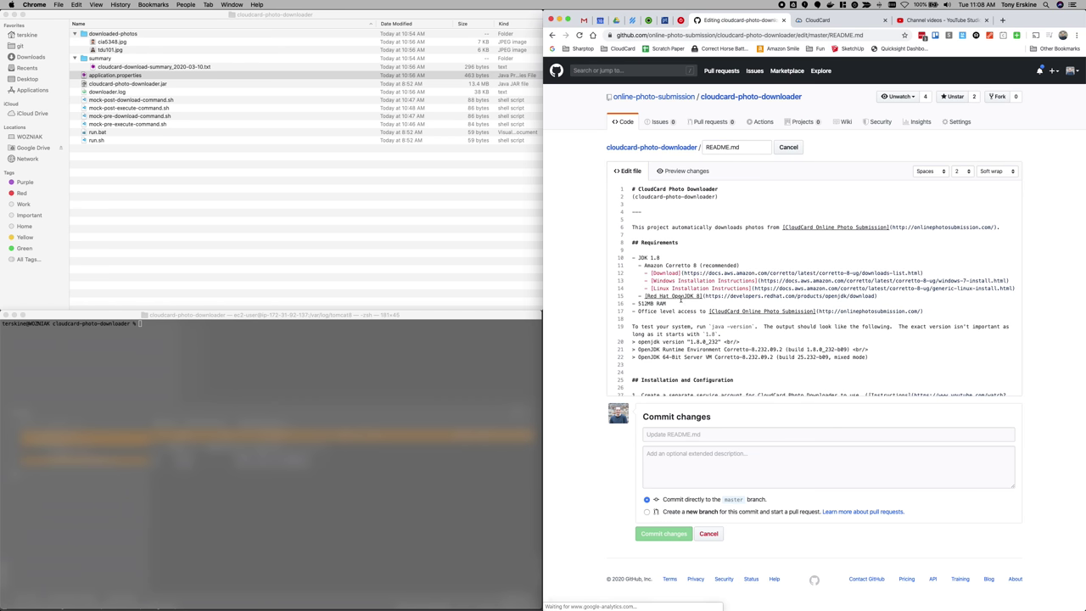
scroll(680, 298, "down", 10)
scroll(680, 298, "down", 15)
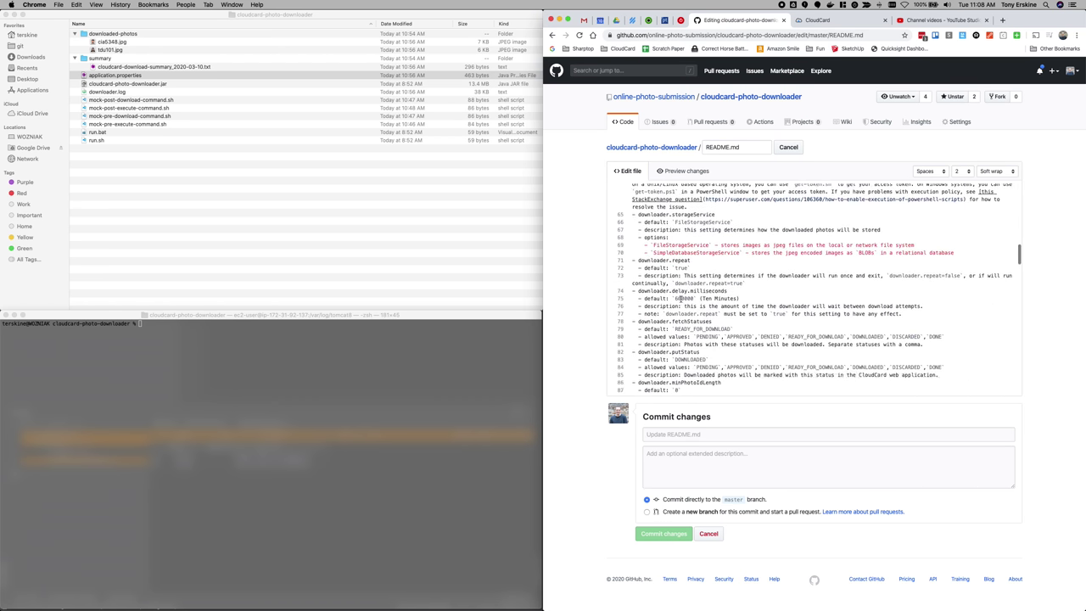
scroll(681, 298, "down", 6)
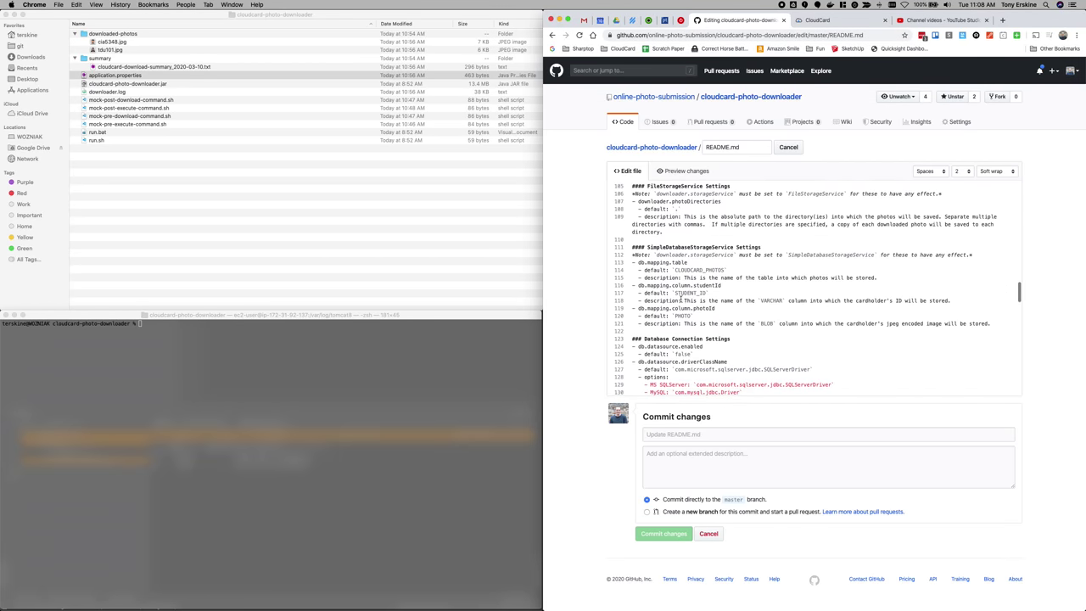
scroll(681, 299, "up", 3)
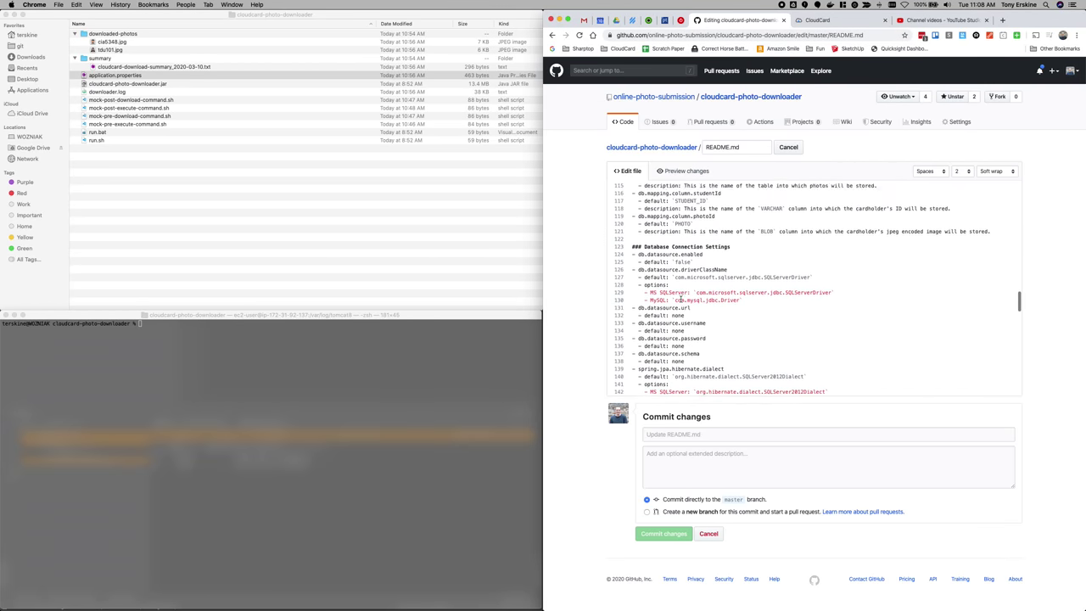
scroll(681, 298, "up", 3)
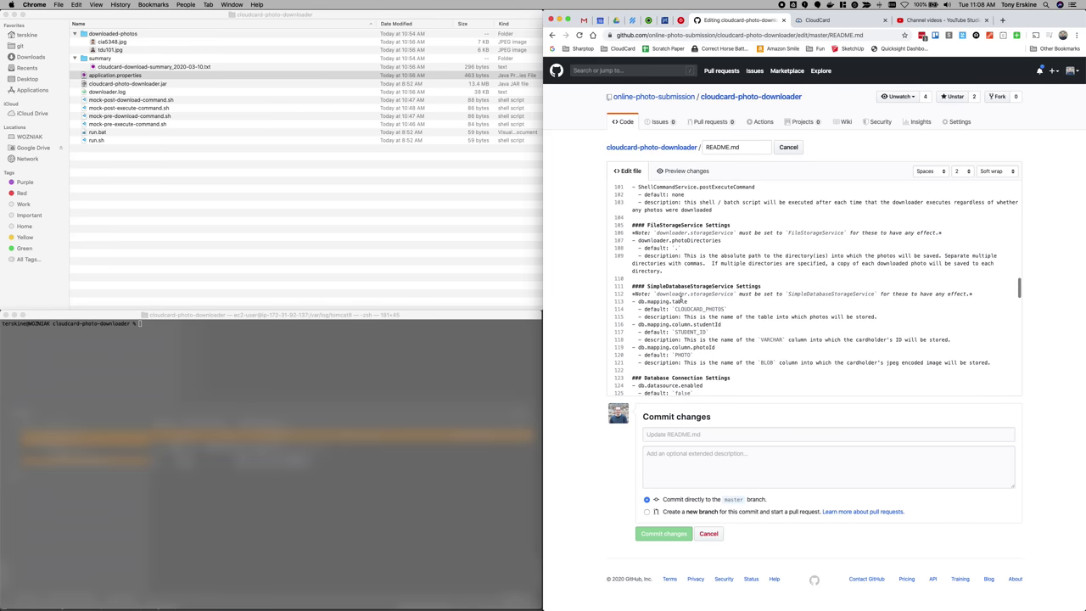
key("BackSpace")
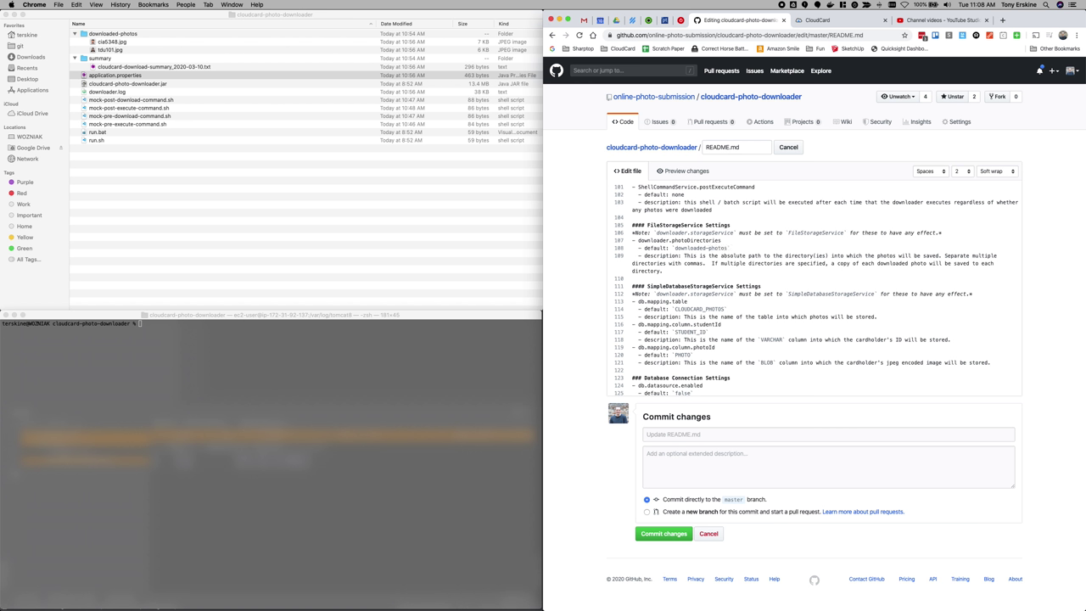
left_click(663, 533)
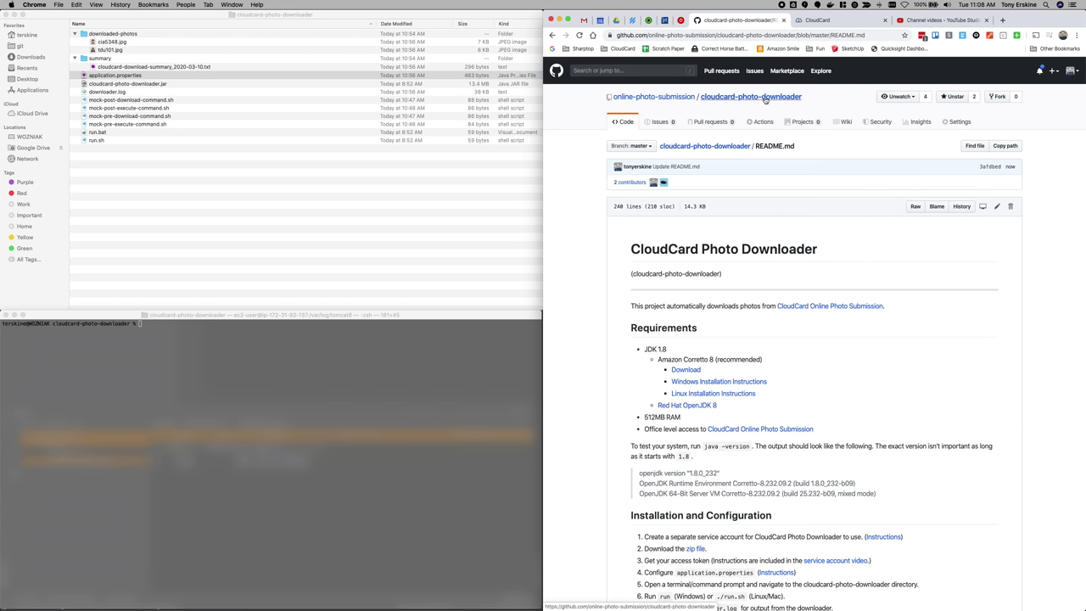
- Scroll to FileStorageService Settings and select the downloader.photoDirectories name for copying
scroll(757, 452, "down", 20)
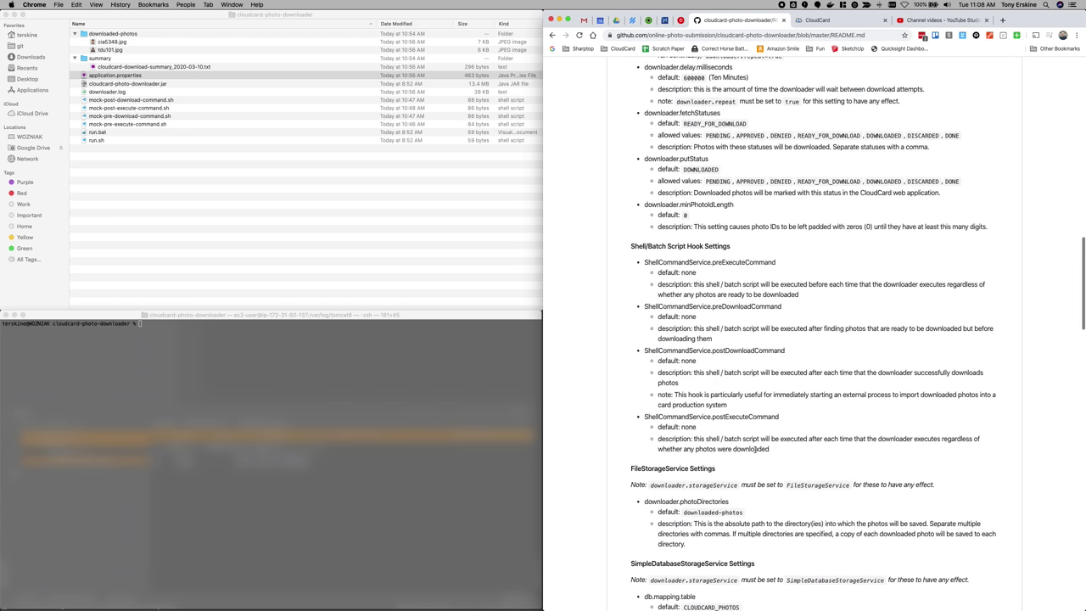
scroll(755, 449, "down", 5)
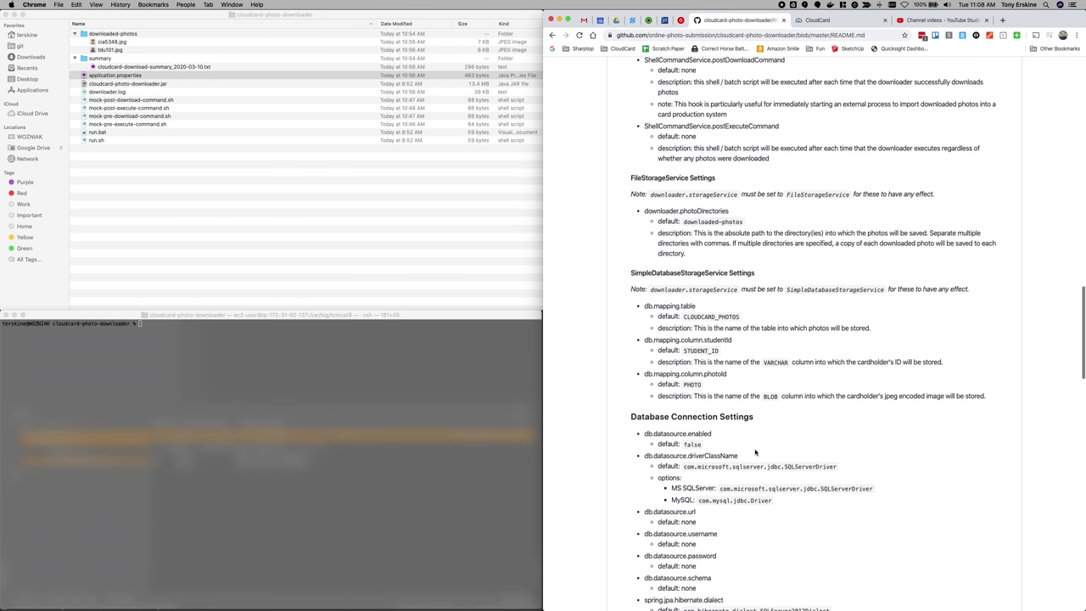
scroll(755, 452, "down", 3)
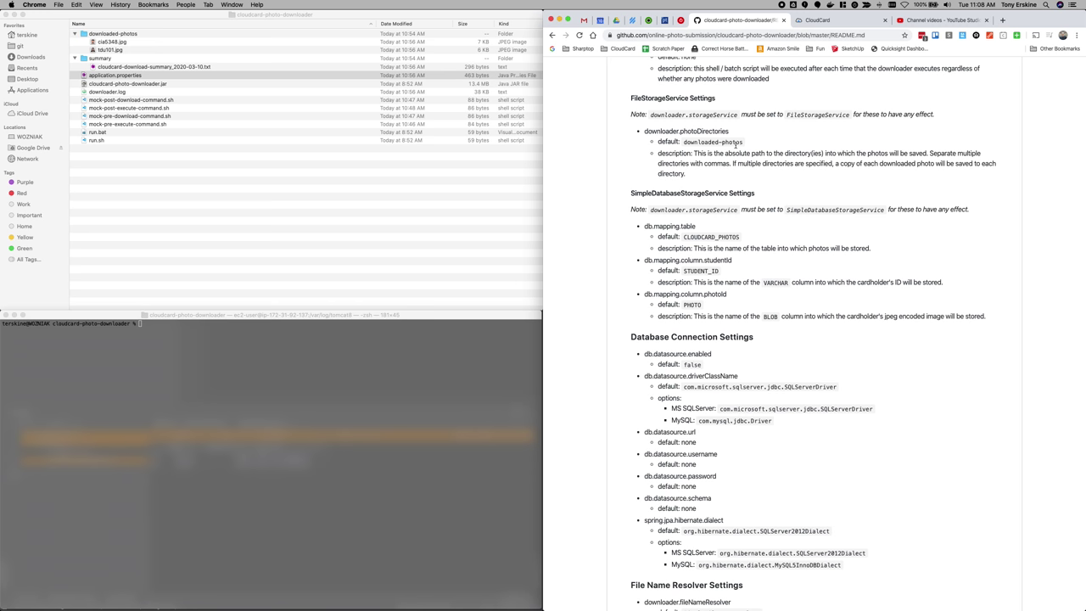
left_click(130, 36)
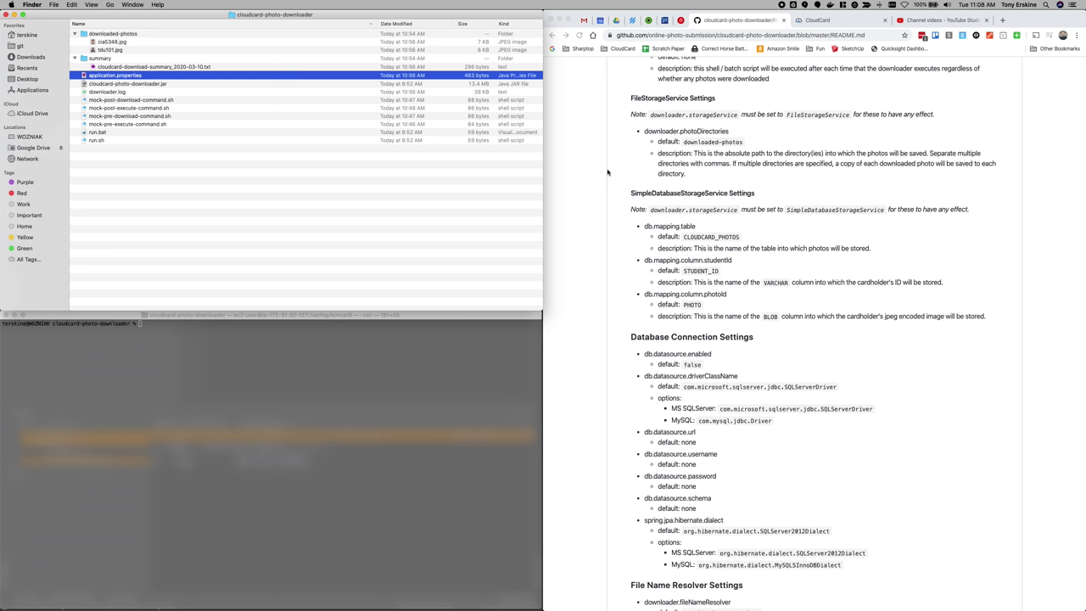
left_click(652, 132)
double_click(652, 132)
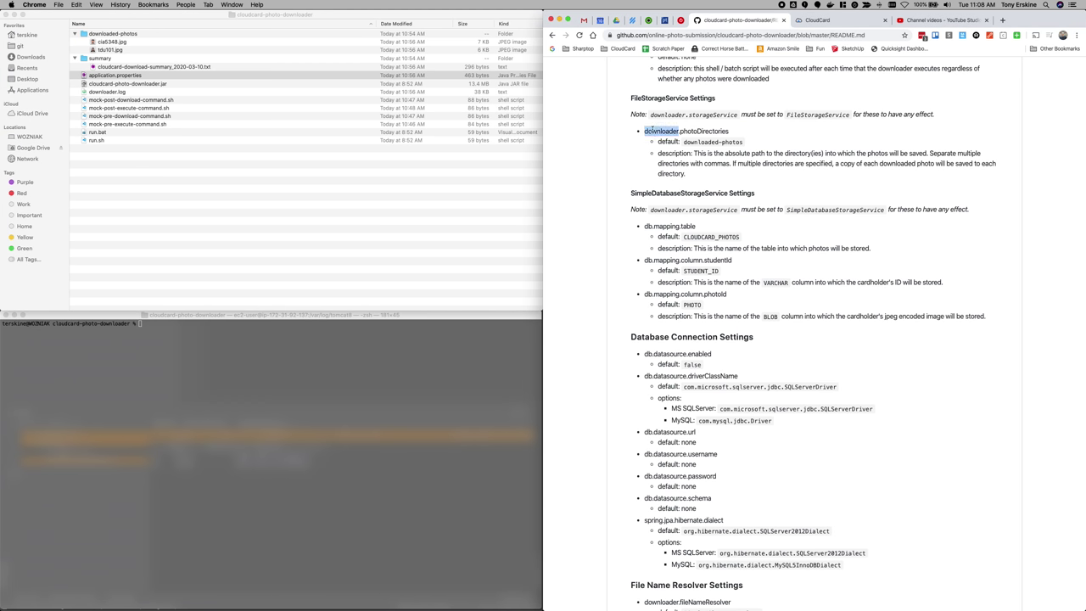
triple_click(653, 131)
key("super+c")
left_click(223, 169)
left_click(196, 417)
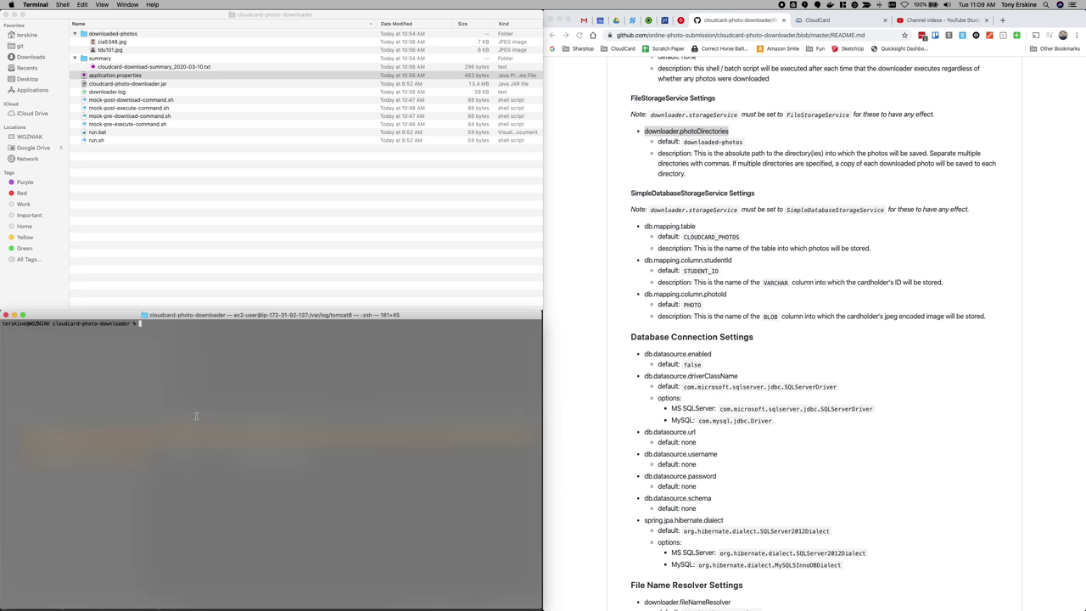
- Append downloader.photoDirectories=images to application.properties, then save and close it
double_click(120, 77)
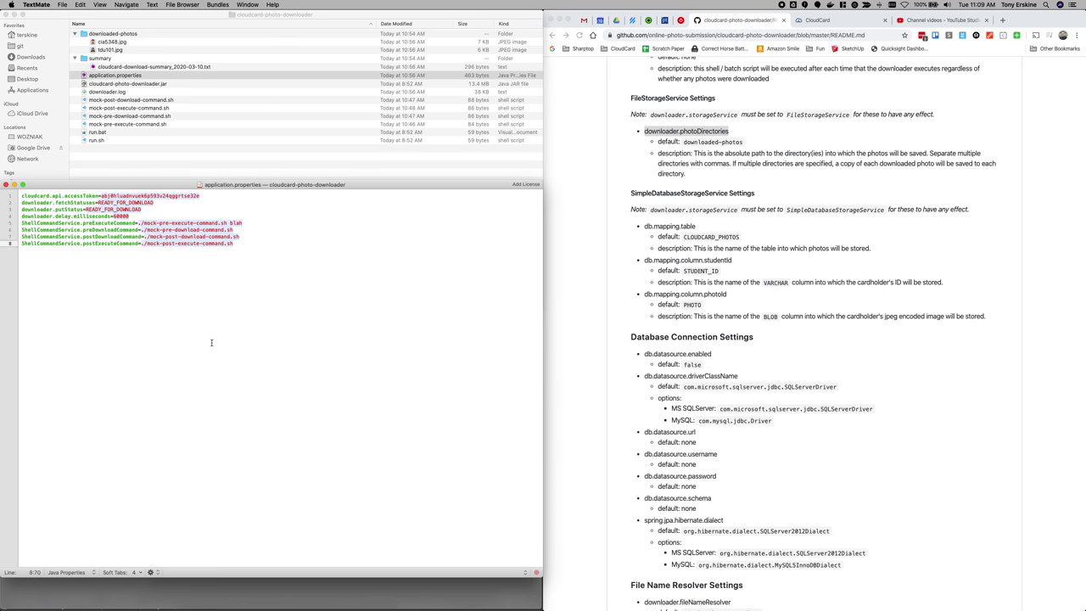
key("Return")
key("super+v")
type("=images")
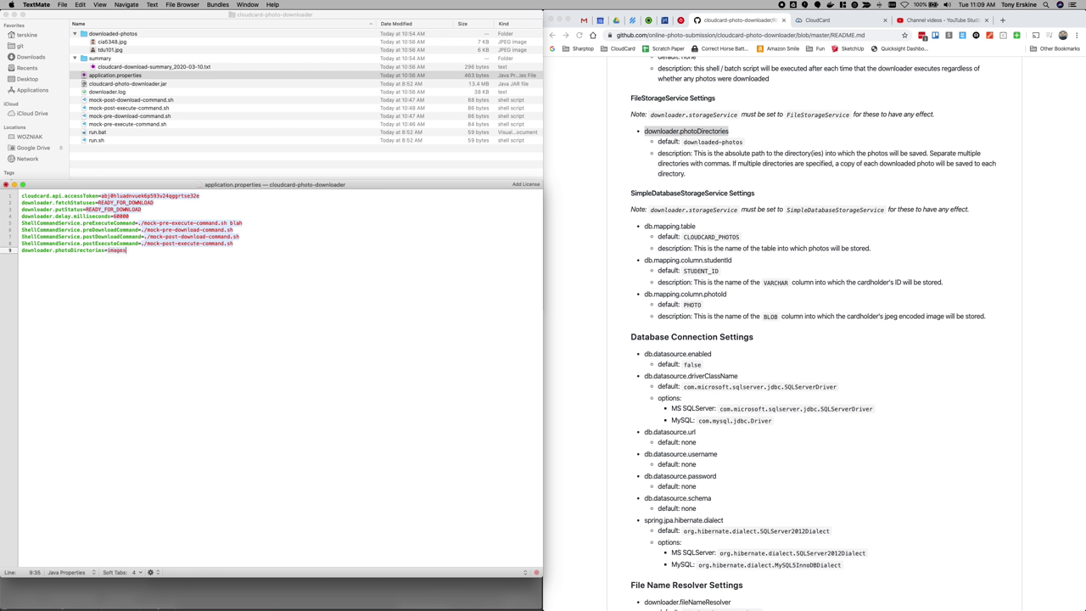
key("super+s")
key("super+w")
- Run ./run.sh in Terminal, then stop it with Ctrl+C after the missing-script error
left_click(214, 429)
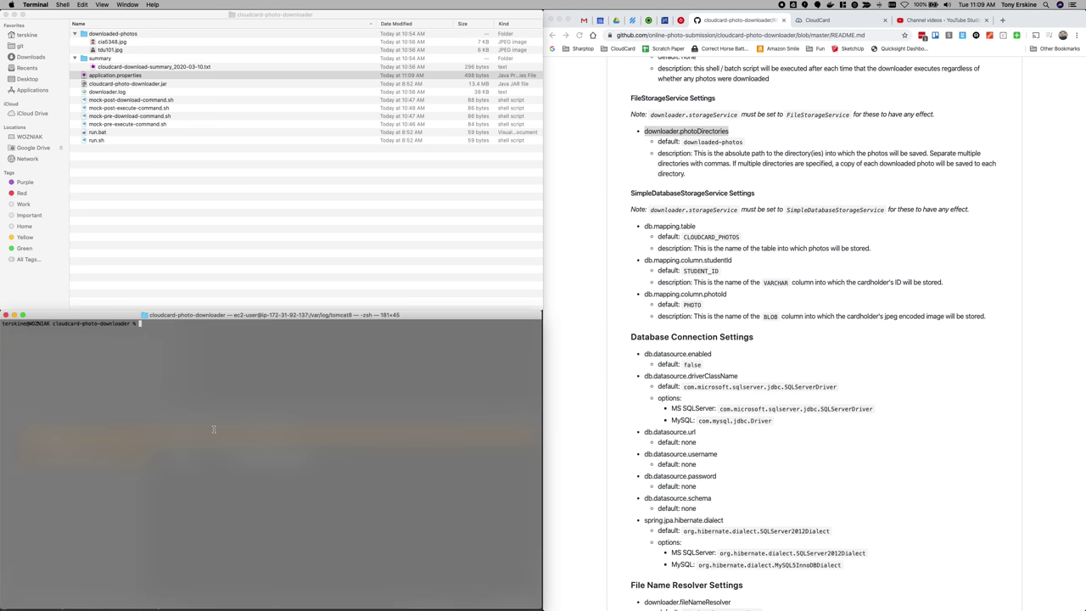
type("./ru")
key("Tab")
key("Return")
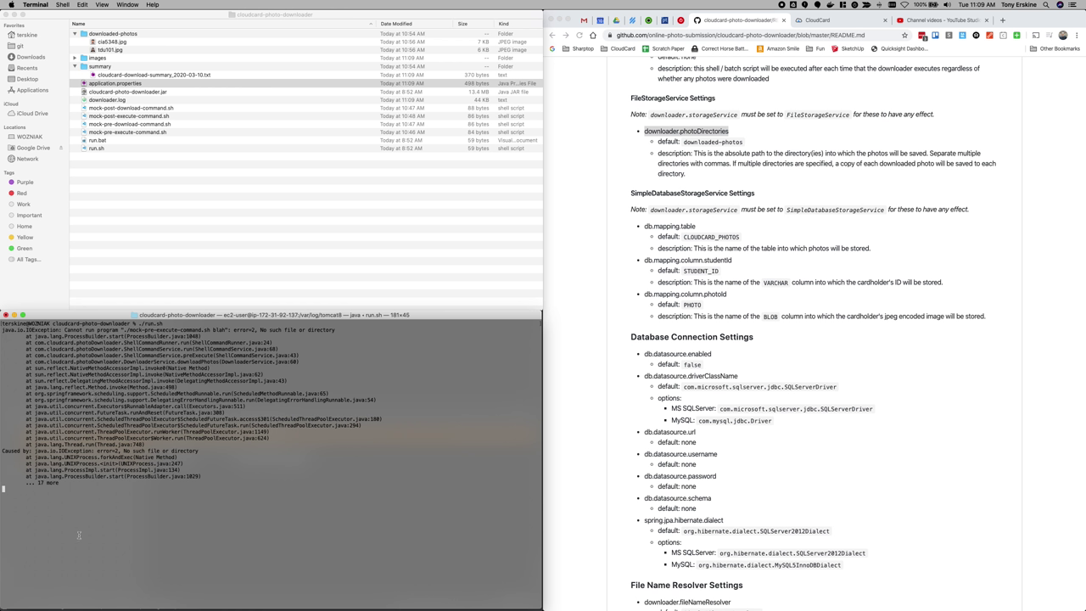
key("ctrl+c")
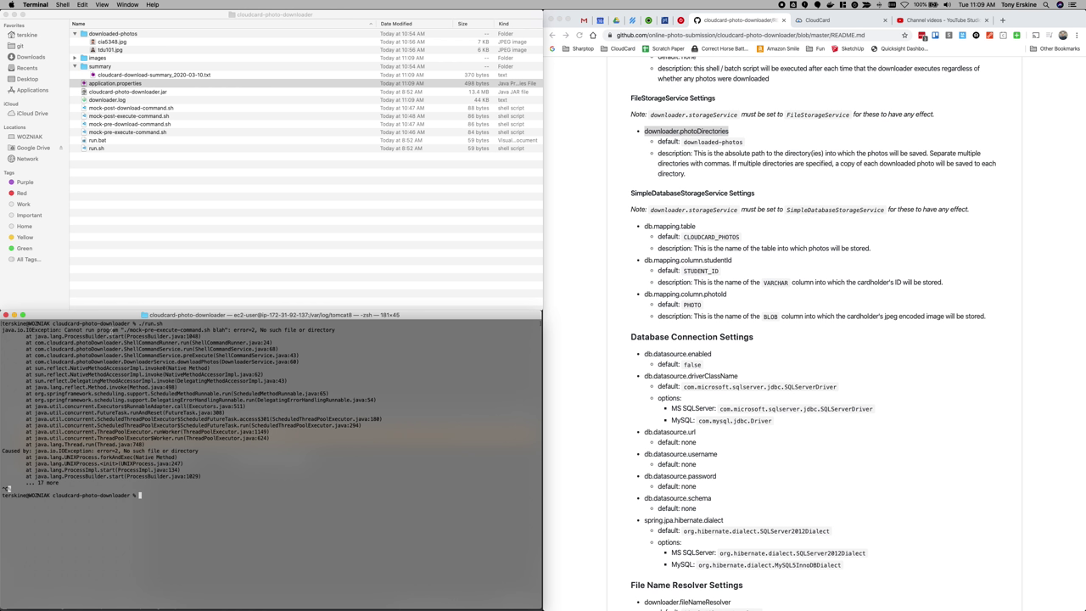
- Remove the stray ' blah' from line 5 of application.properties and close the file
double_click(114, 83)
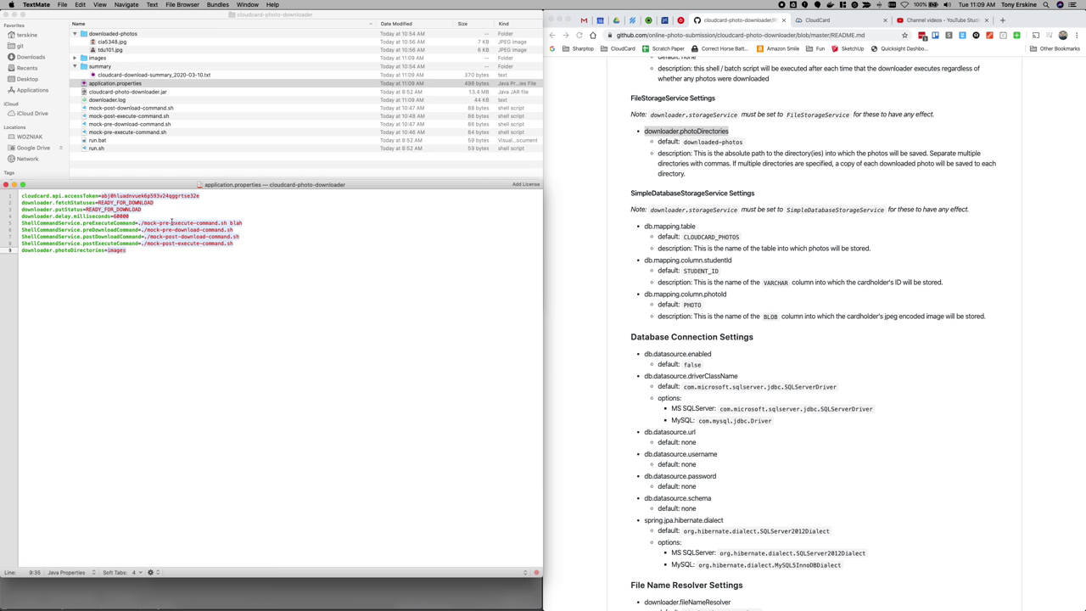
left_click(227, 222)
key("Delete")
key("Delete")
key("Delete")
key("Delete")
key("Delete")
key("super+w")
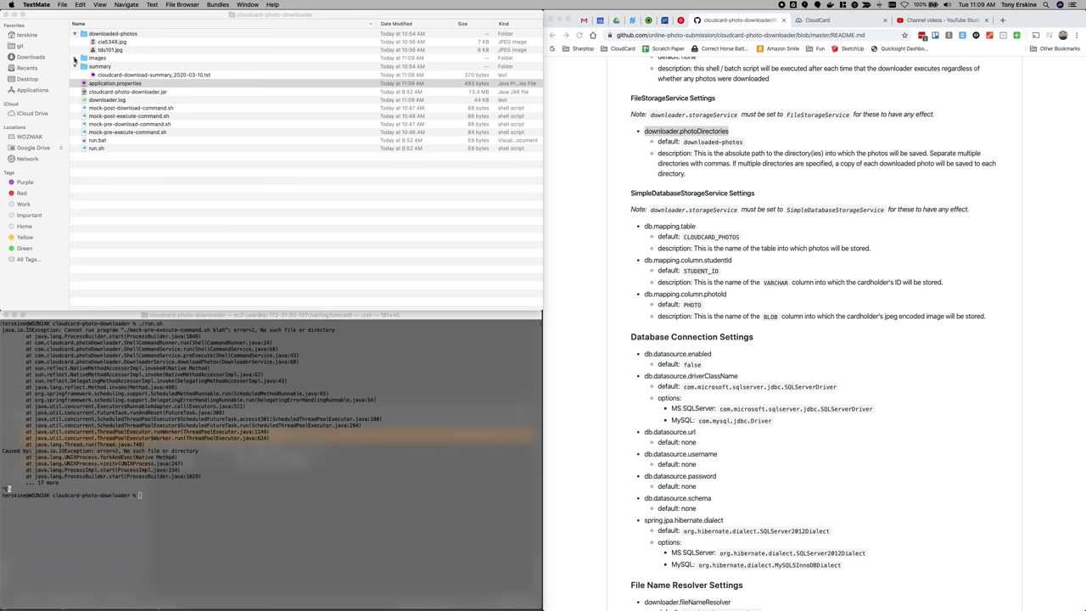
left_click(75, 58)
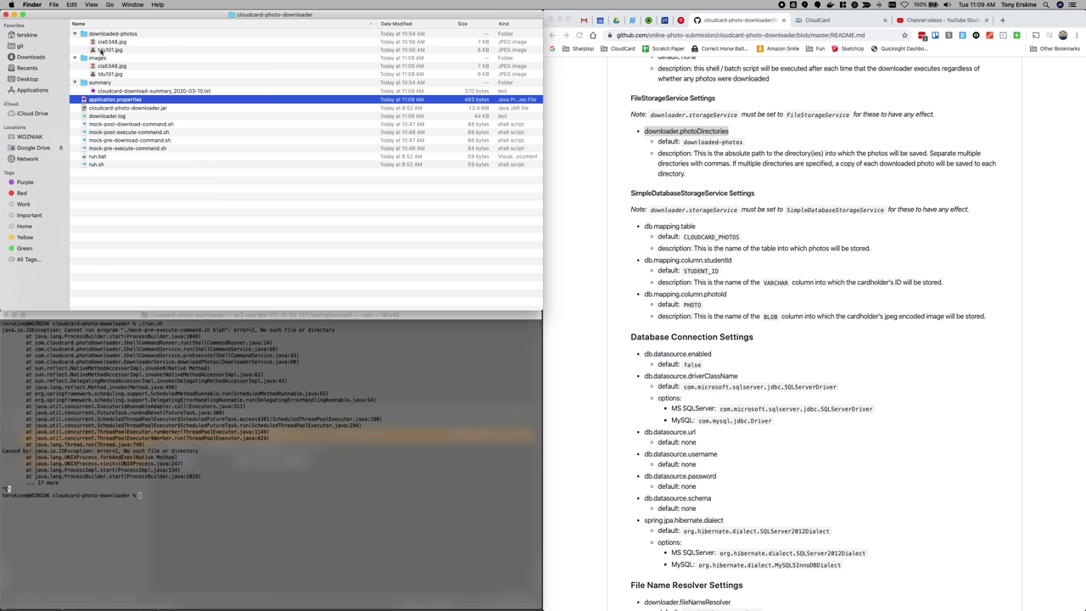
- Move the downloaded-photos and images folders to the Trash
left_click(110, 35)
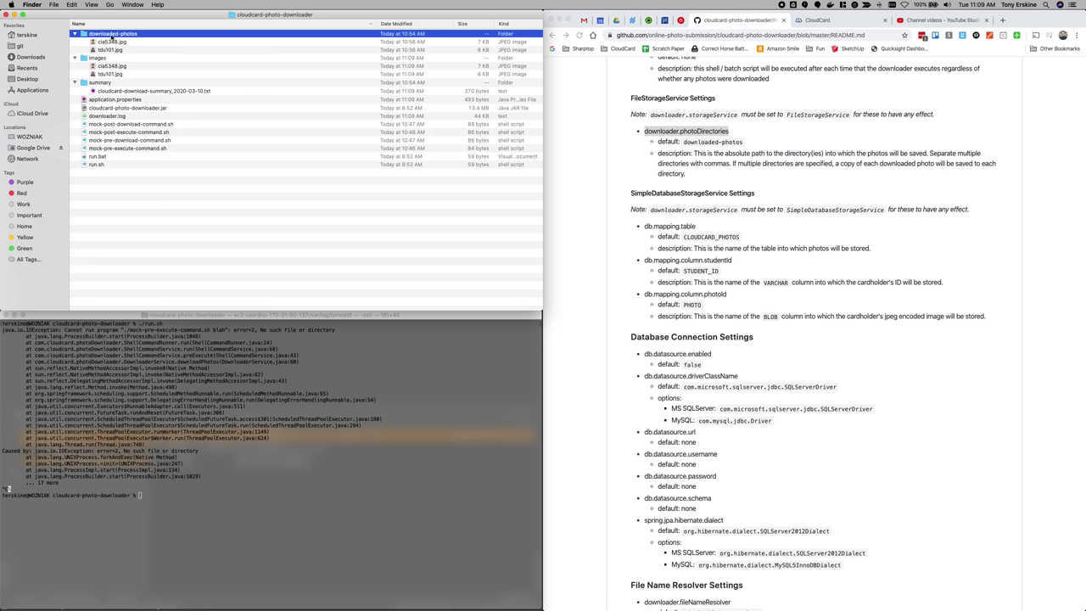
key("shift+Down")
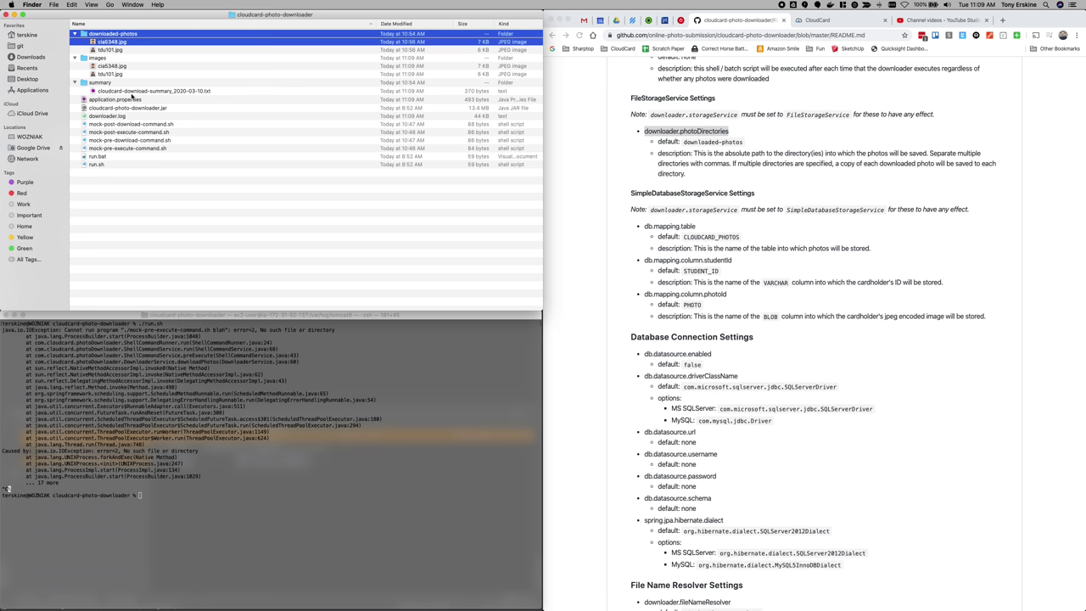
left_click(75, 34)
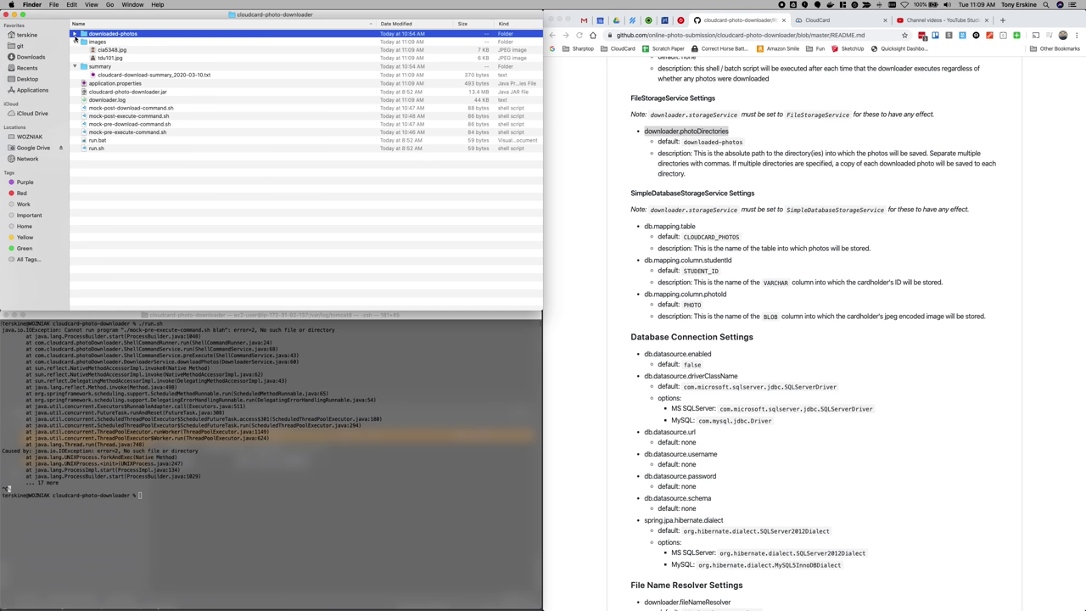
left_click(74, 41)
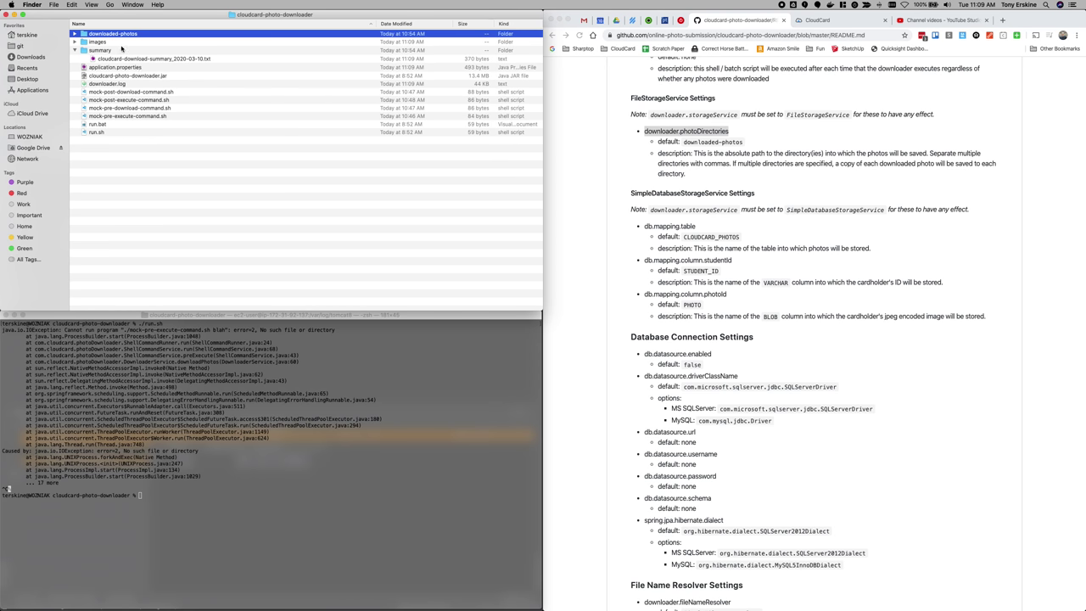
key("shift+Down")
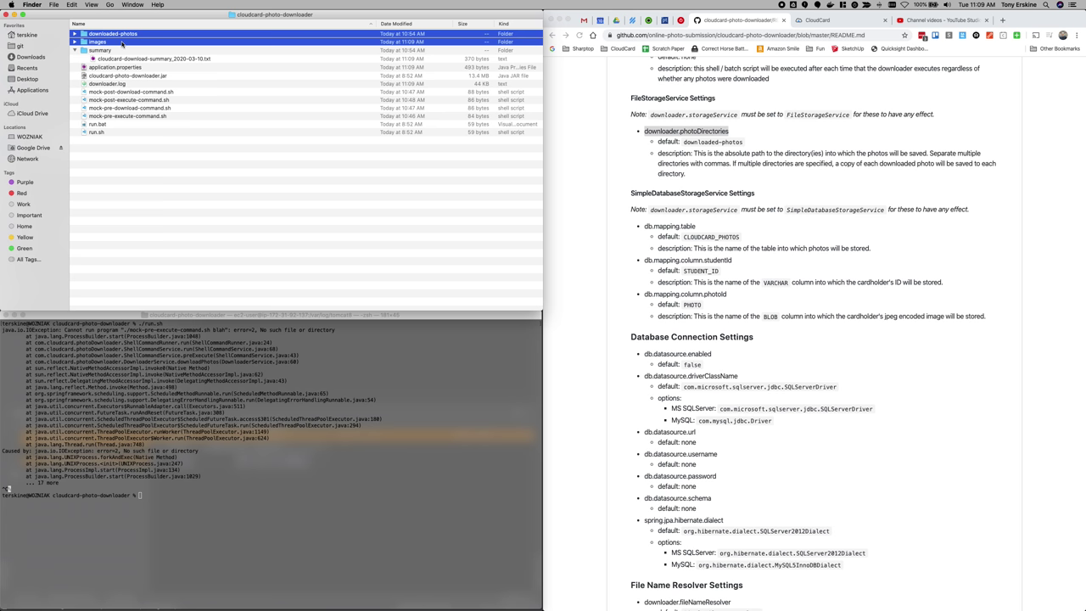
right_click(124, 40)
key("Escape")
key("Down")
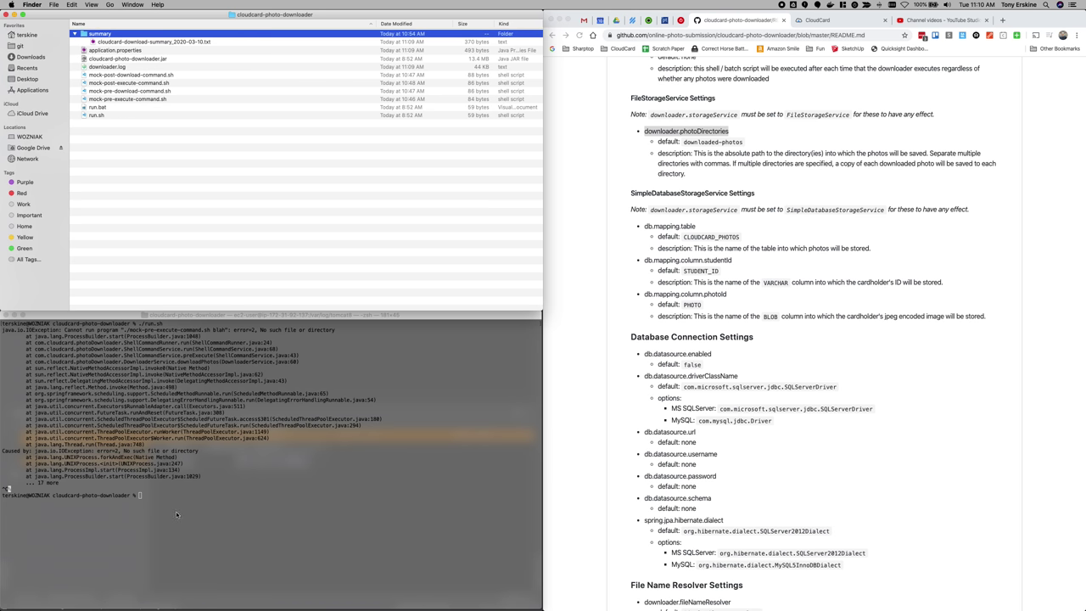
- Clear the Terminal output with Cmd+K and reopen application.properties in TextMate
left_click(177, 514)
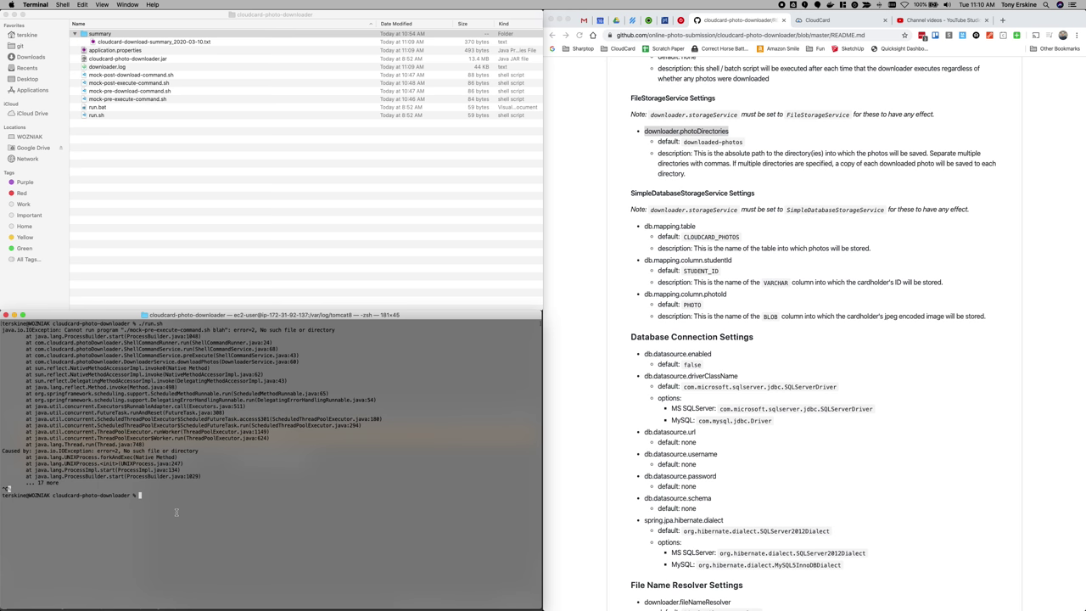
key("super+k")
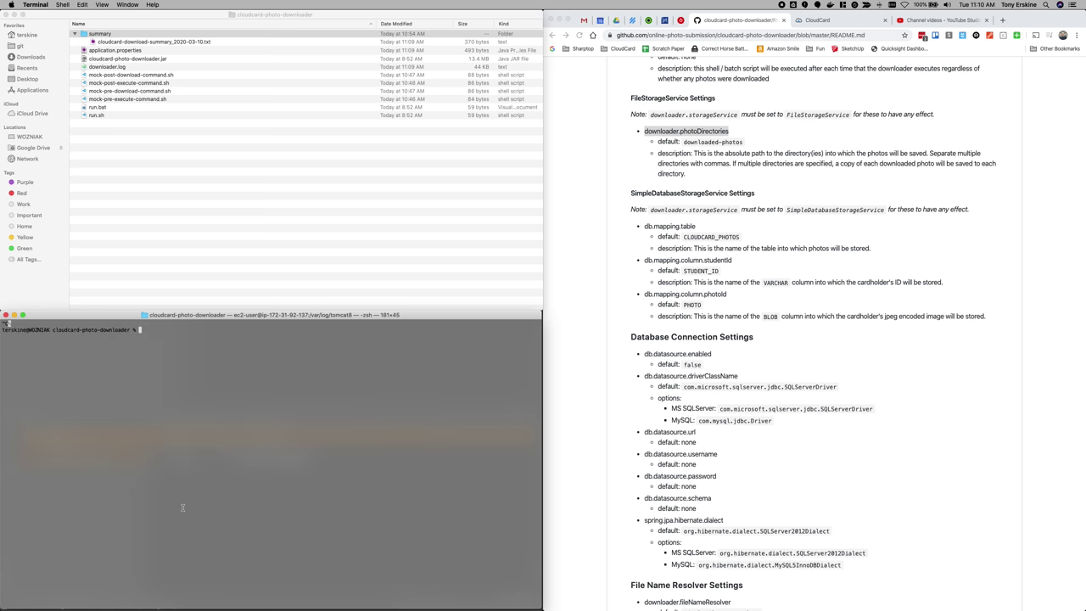
double_click(122, 50)
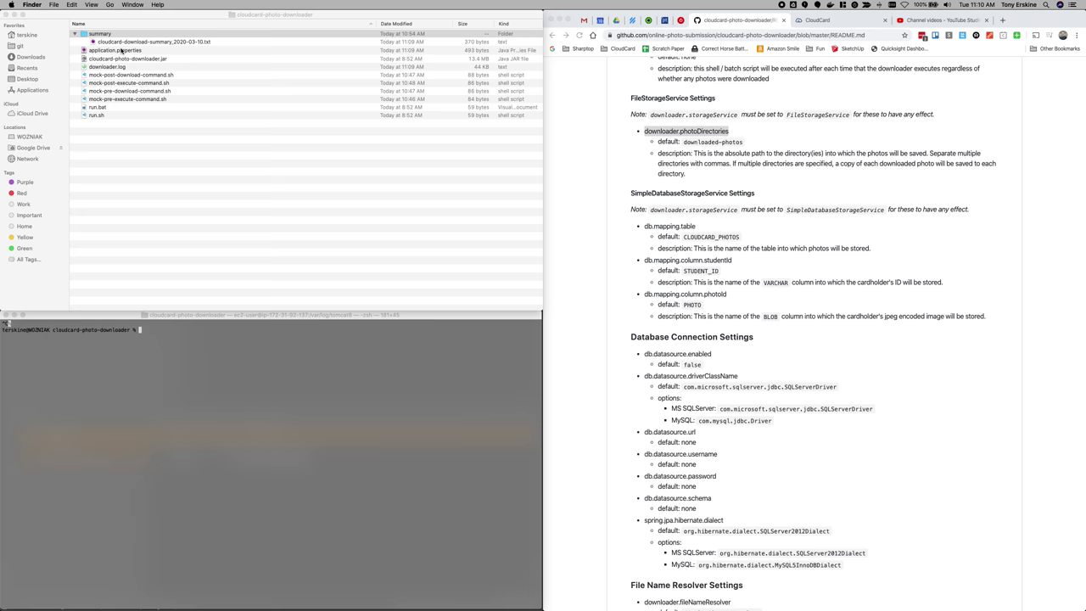
- Extend photoDirectories to images,send-to-banner,cs-gold, then save and close the file
left_click(159, 279)
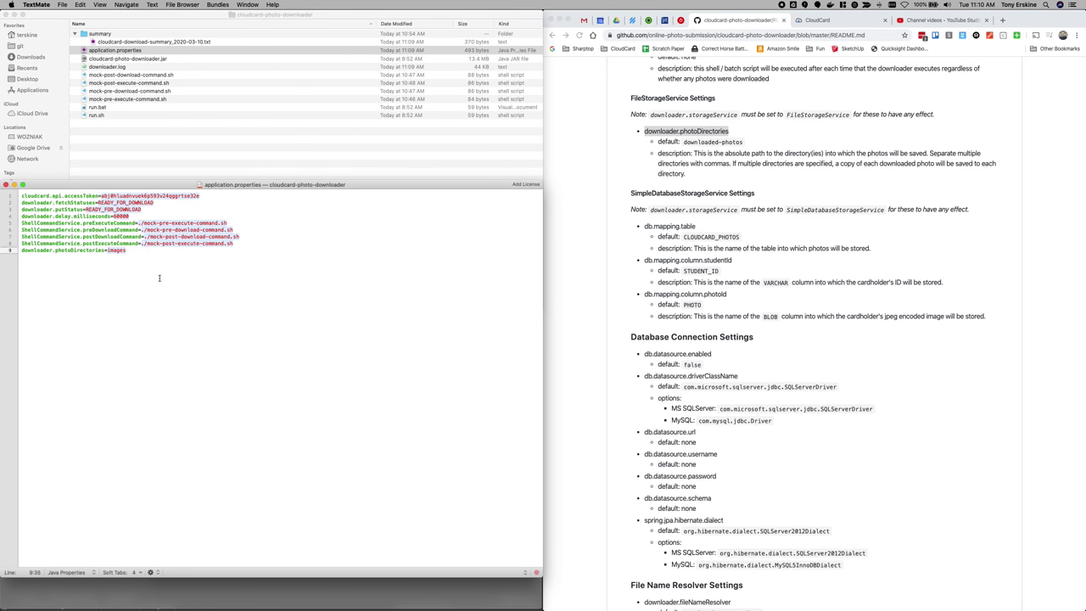
type(",send-to-banner,cs-gold")
key("super+s")
key("super+w")
- Run ./run.sh in Terminal to create the three photo folders
left_click(142, 395)
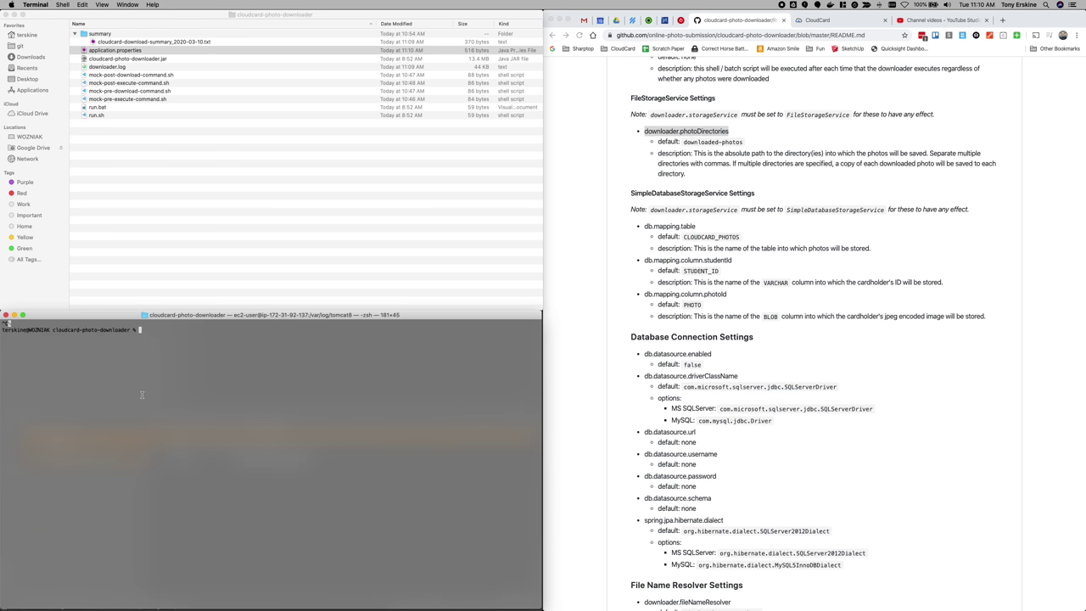
type("./run.sh")
key("Return")
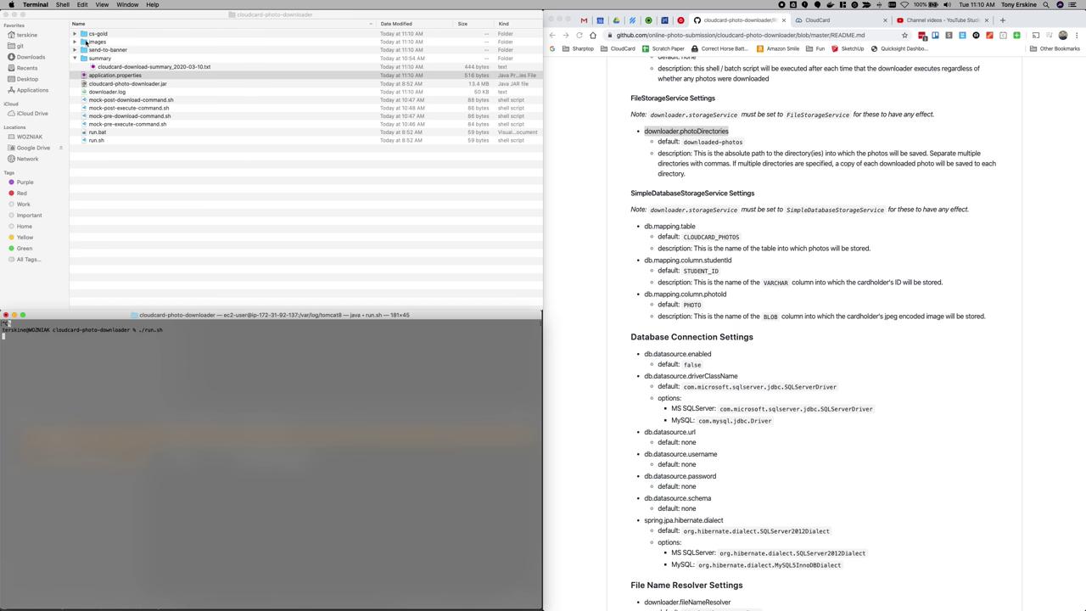
- Expand the cs-gold, images and send-to-banner folders to show their downloaded jpg files
left_click(75, 34)
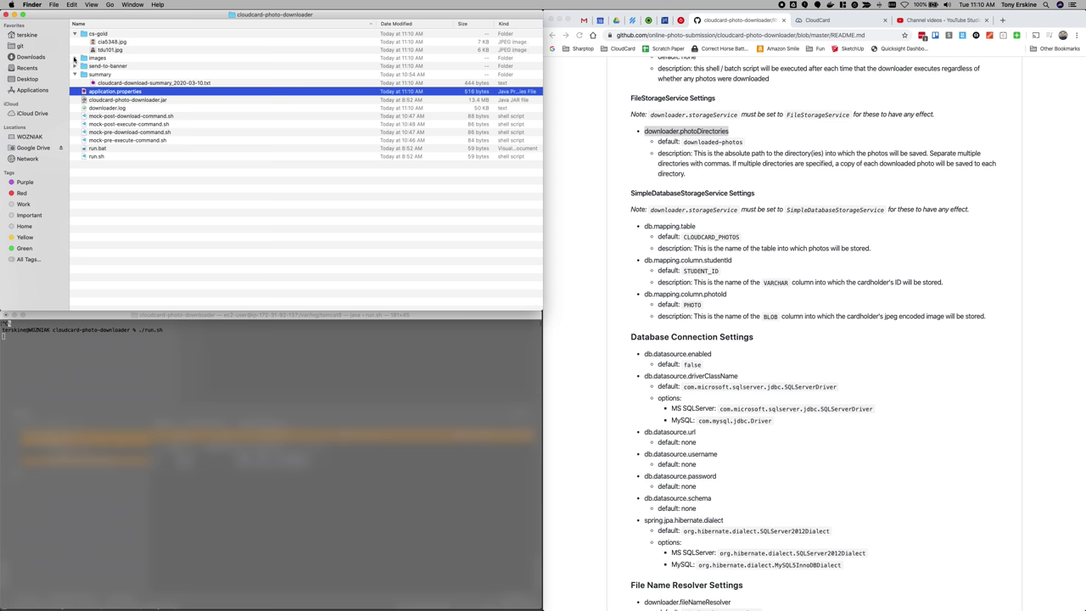
left_click(74, 58)
left_click(75, 81)
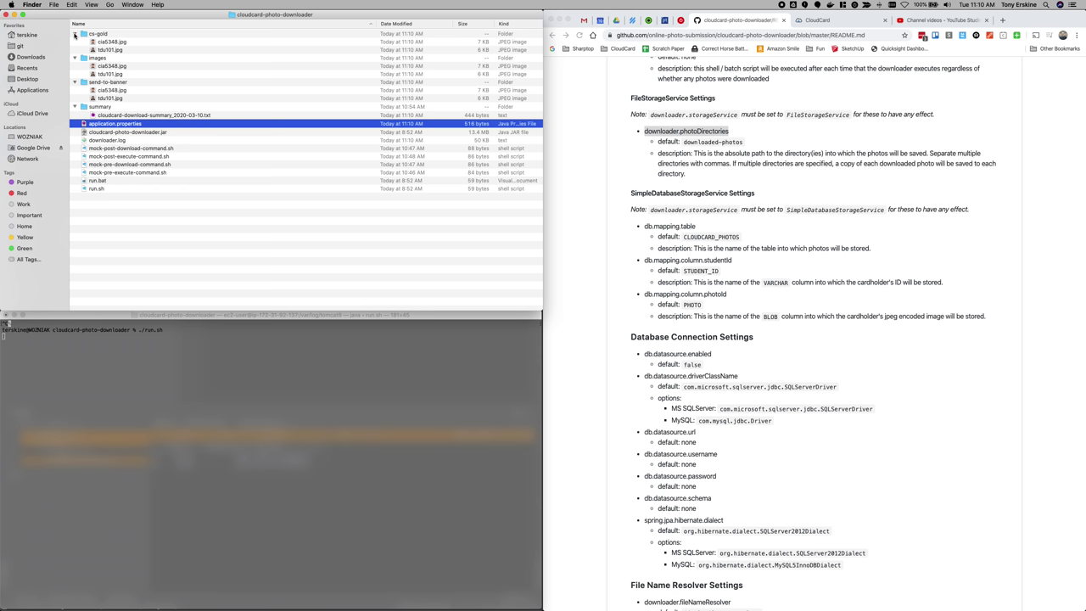
- Stop run.sh in Terminal and cycle applications with Cmd+Tab
left_click(76, 424)
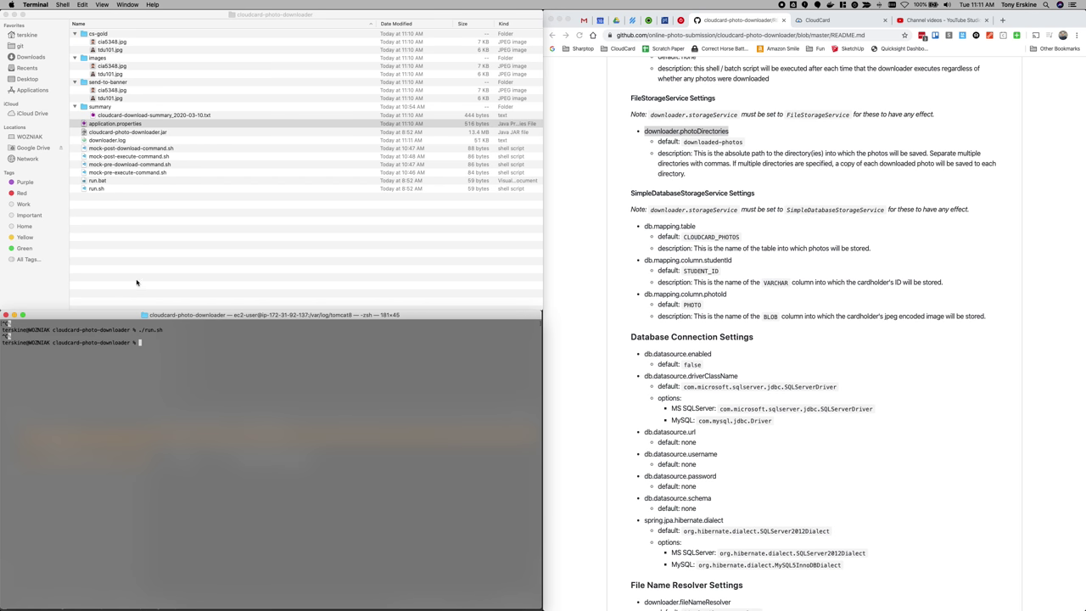
key("super+Tab")
key("super+Tab")
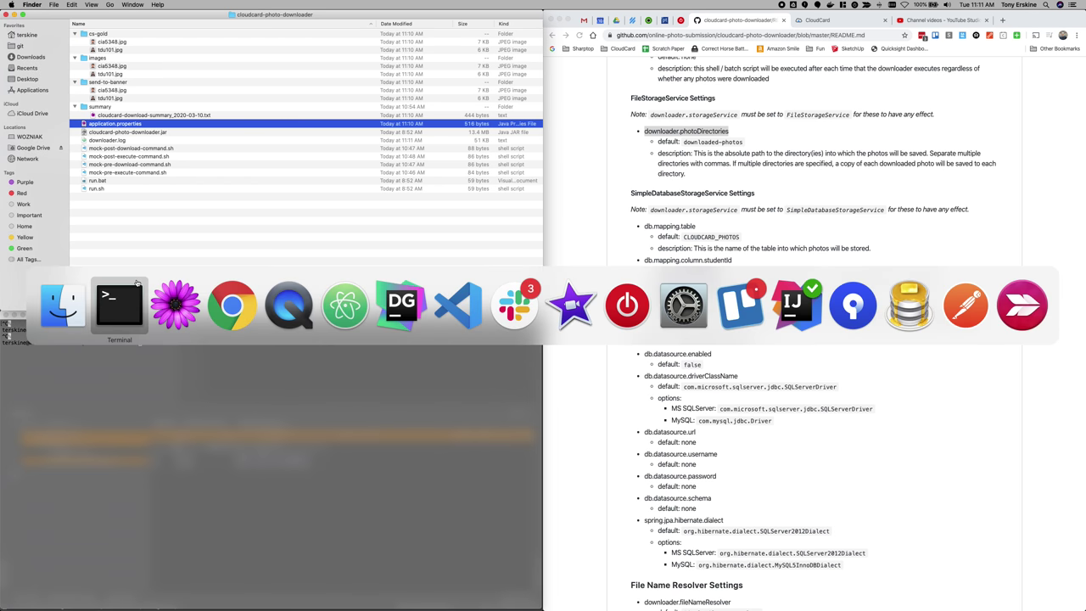
key("super+Tab")
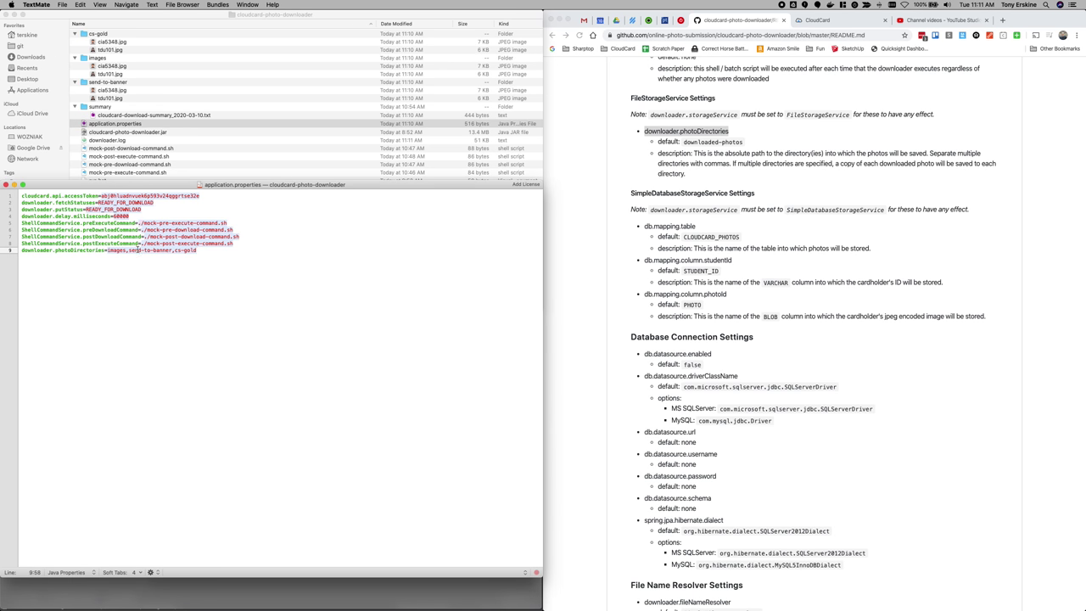
- Delete the downloader.photoDirectories line from application.properties and save it
left_click(139, 250)
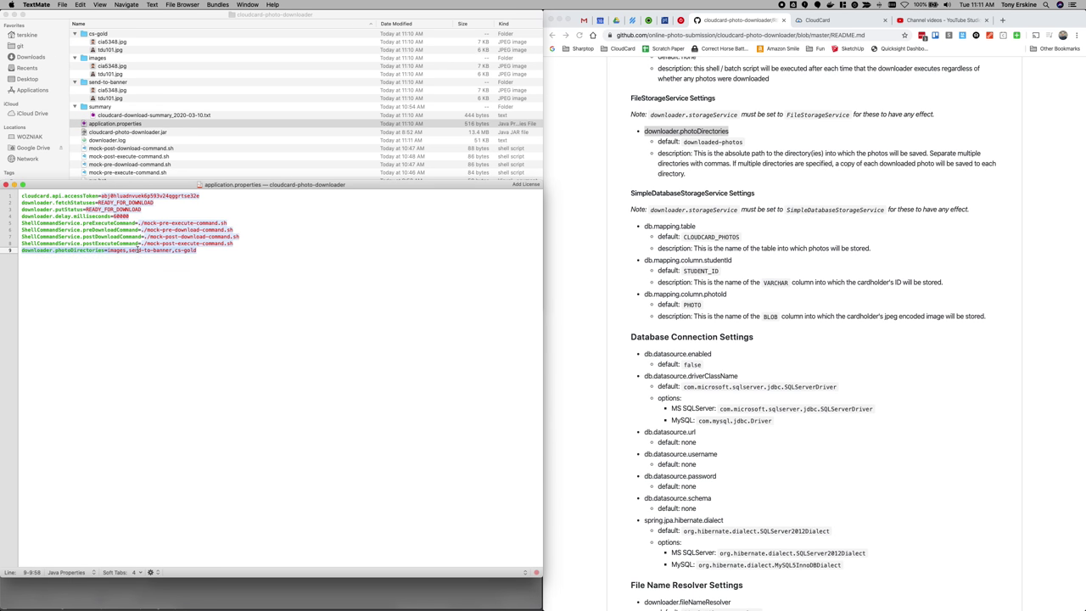
key("BackSpace")
key("super+s")
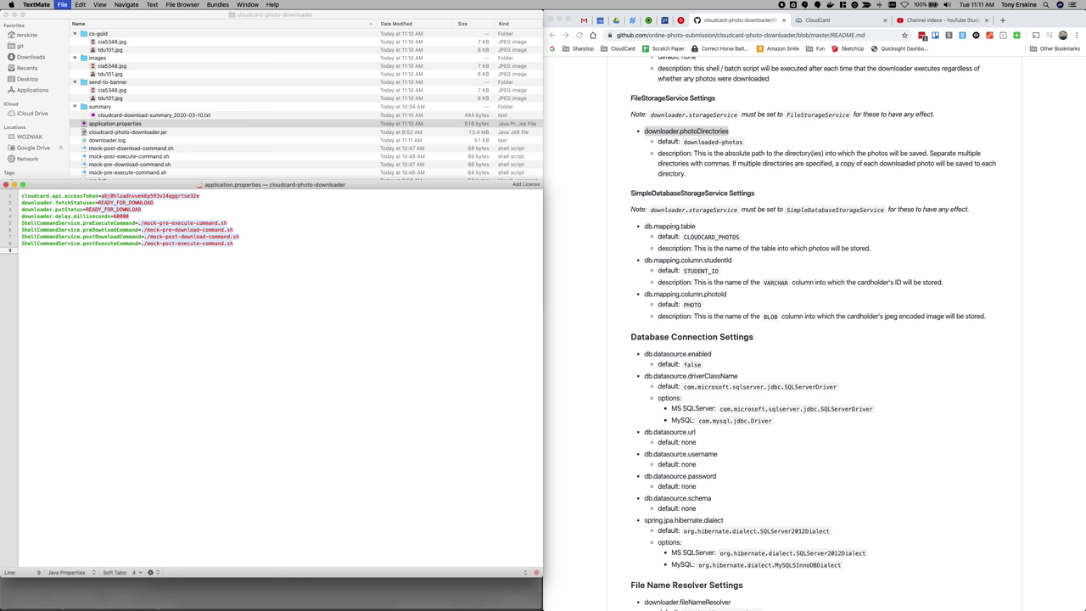
- Move the cs-gold, images and send-to-banner folders to the Trash
left_click(79, 33)
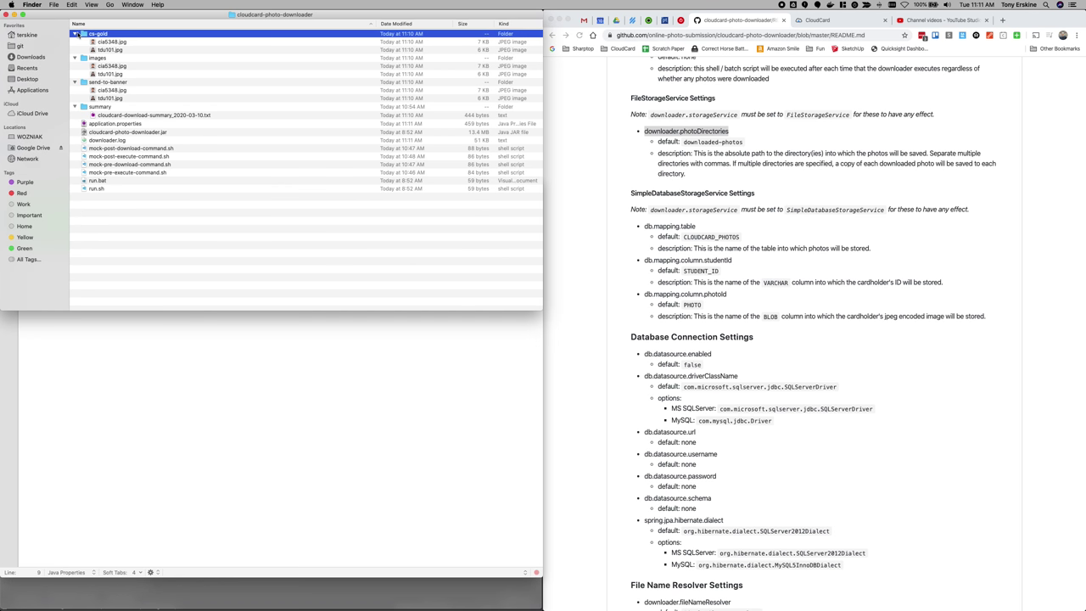
left_click(74, 34)
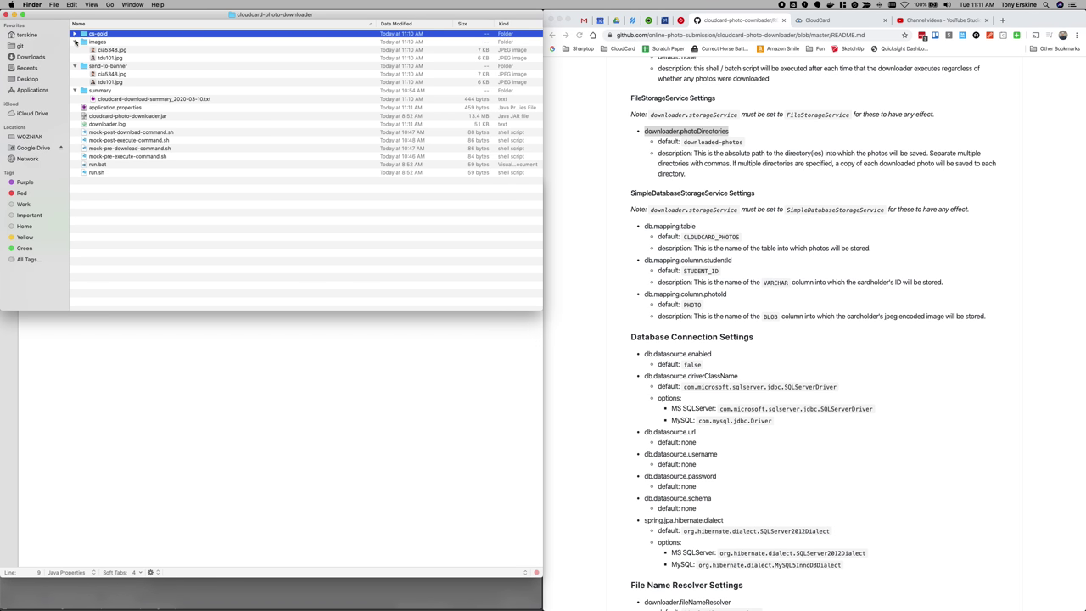
left_click(75, 42)
left_click(75, 49)
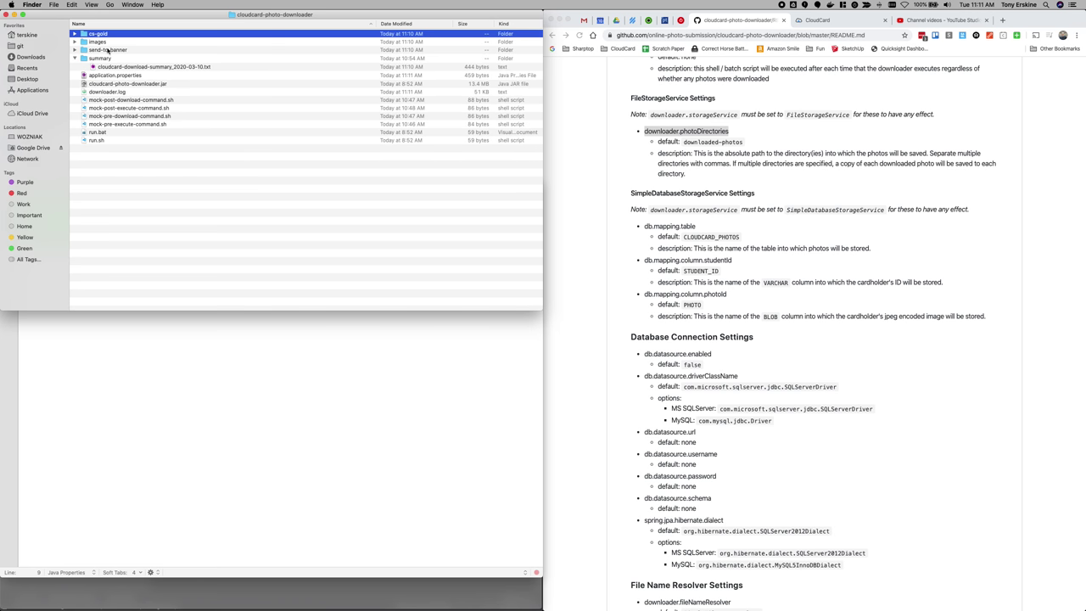
left_click(108, 50, "shift")
right_click(108, 48)
left_click(124, 79)
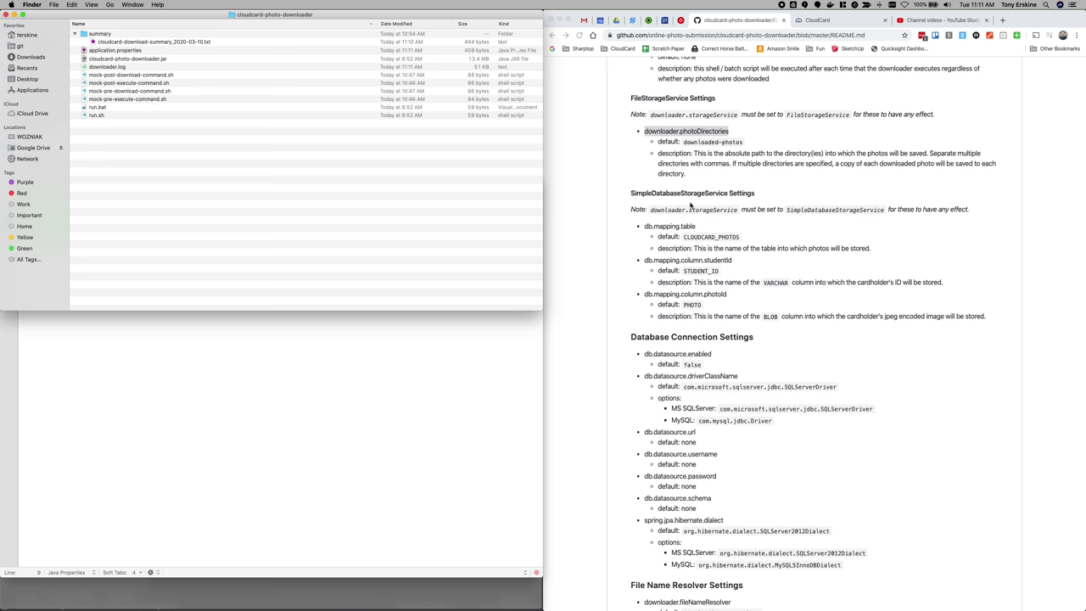
left_click(366, 409)
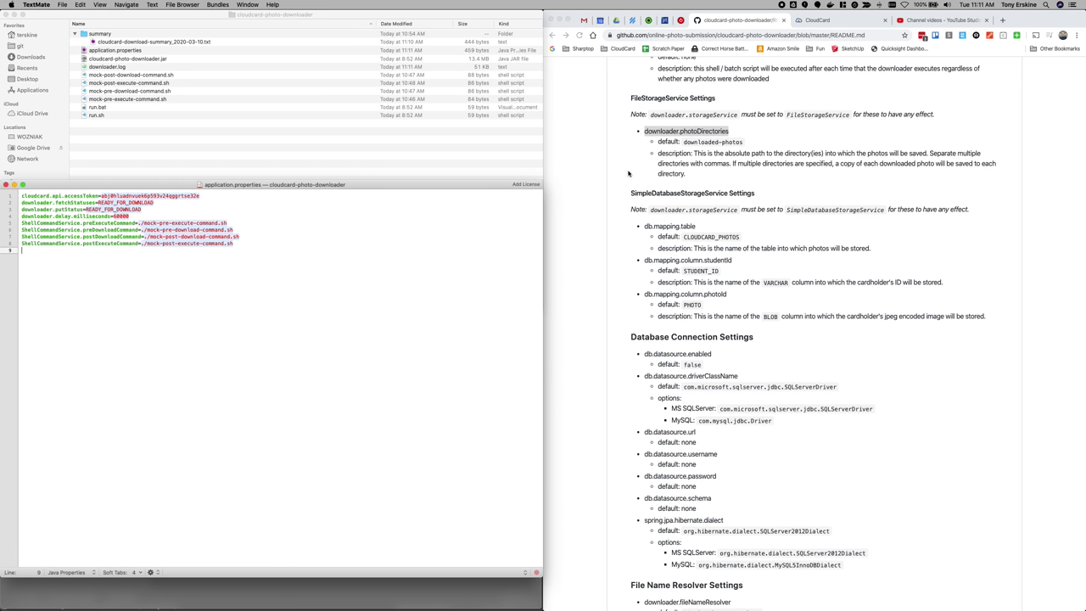
- Scroll the README past Database Connection Settings down to the File Name Resolver section
scroll(701, 201, "down", 1)
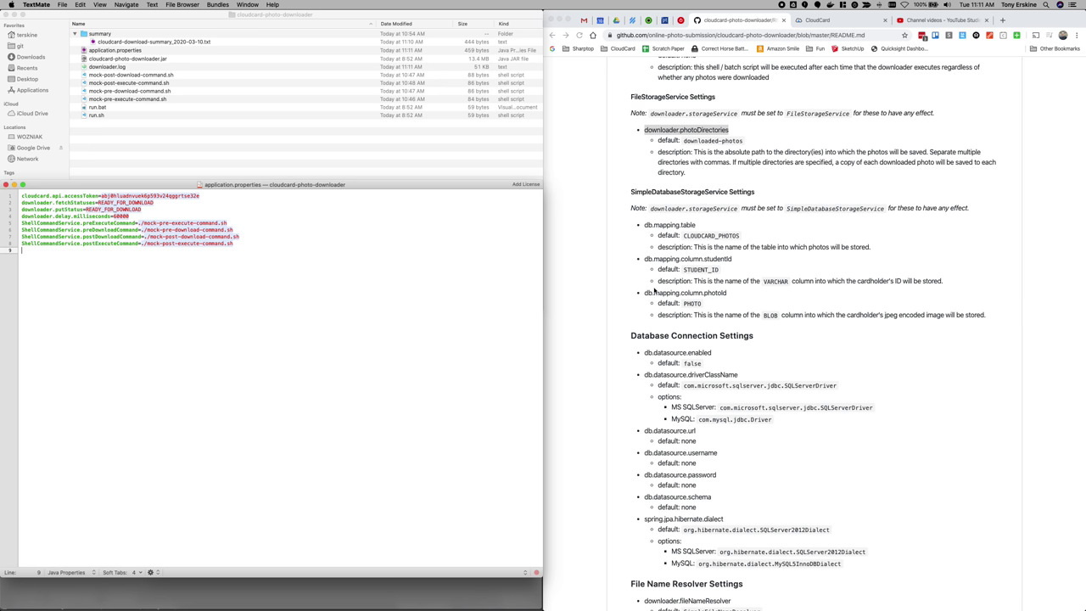
scroll(679, 406, "down", 10)
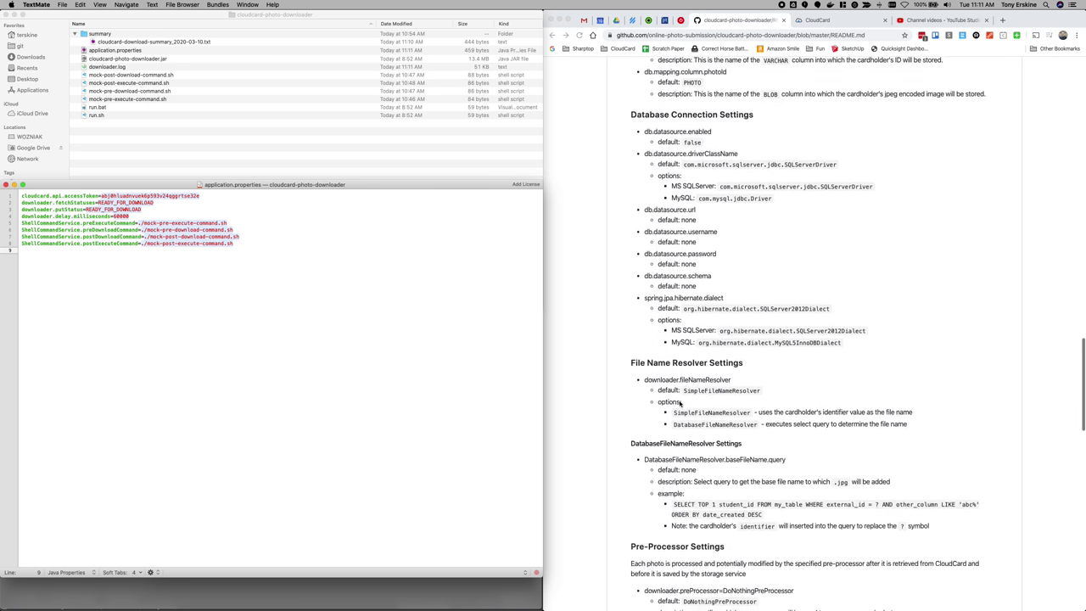
scroll(679, 405, "down", 3)
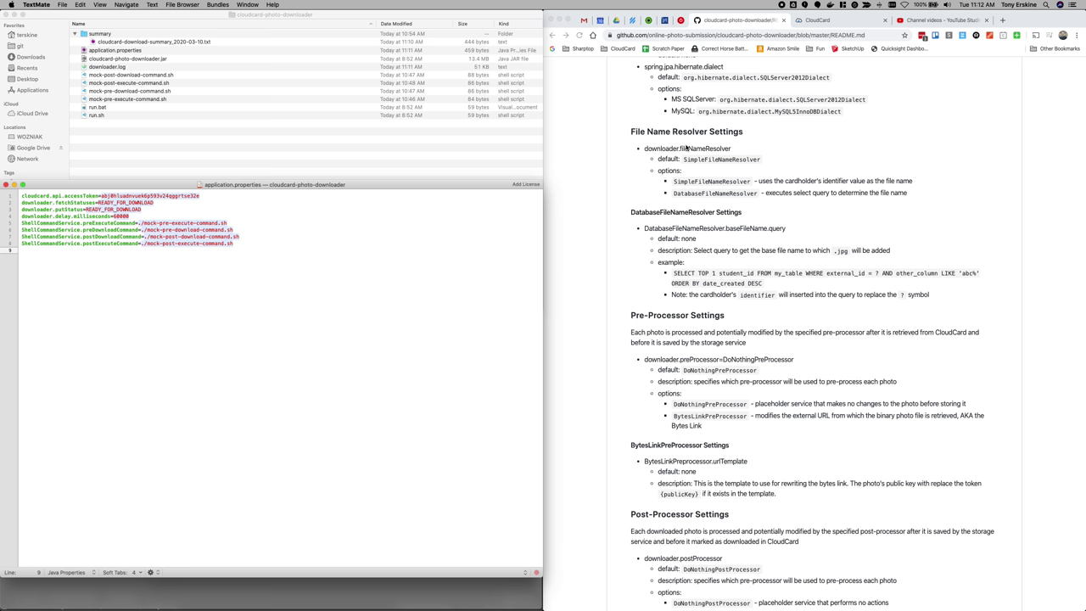
double_click(734, 194)
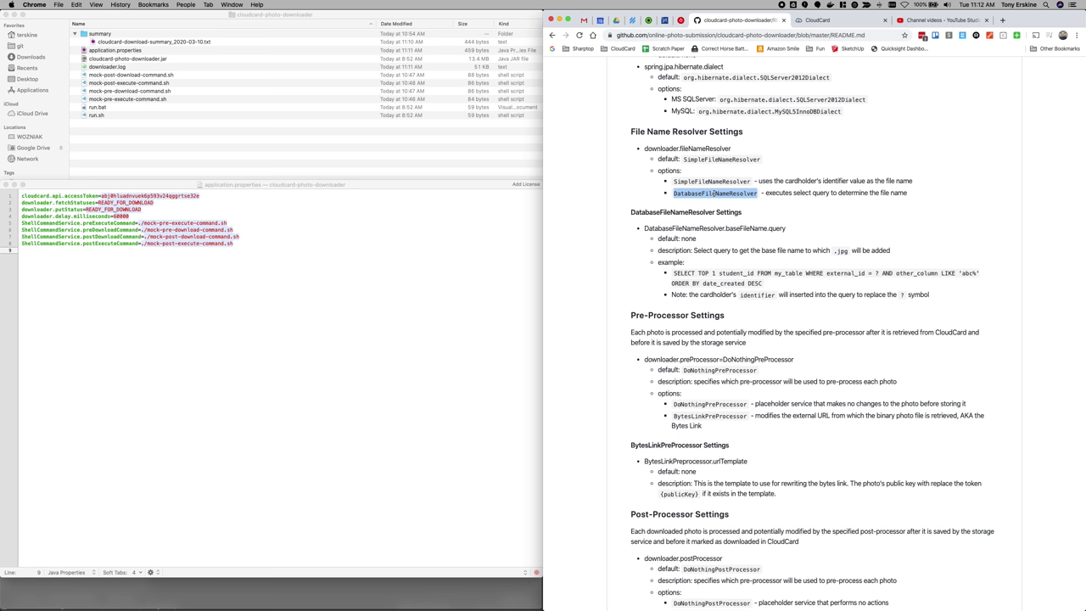
double_click(723, 193)
scroll(710, 193, "down", 1)
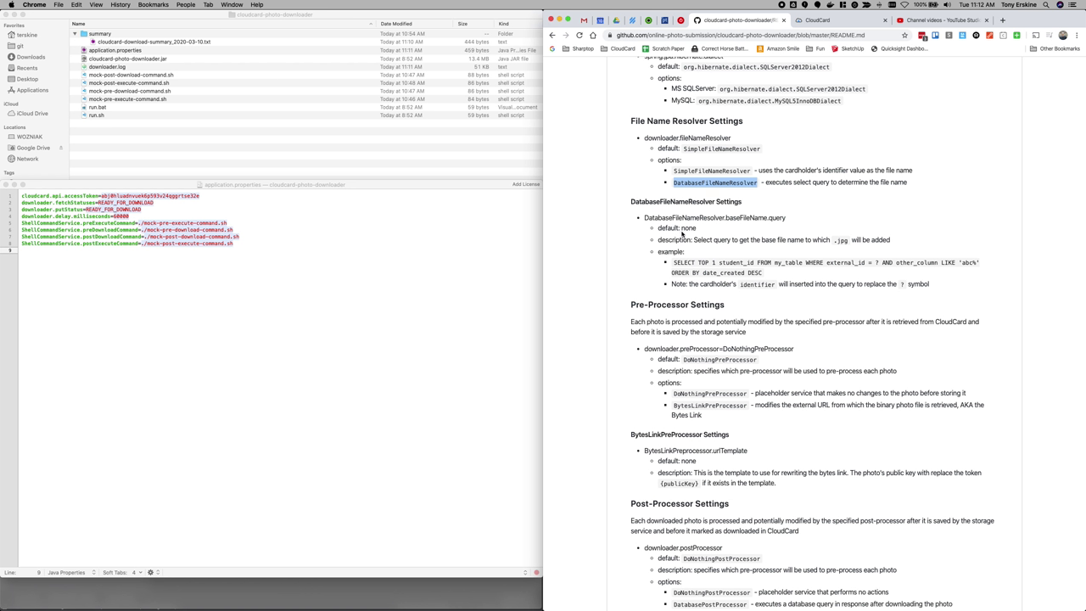
left_click_drag(746, 221, 644, 219)
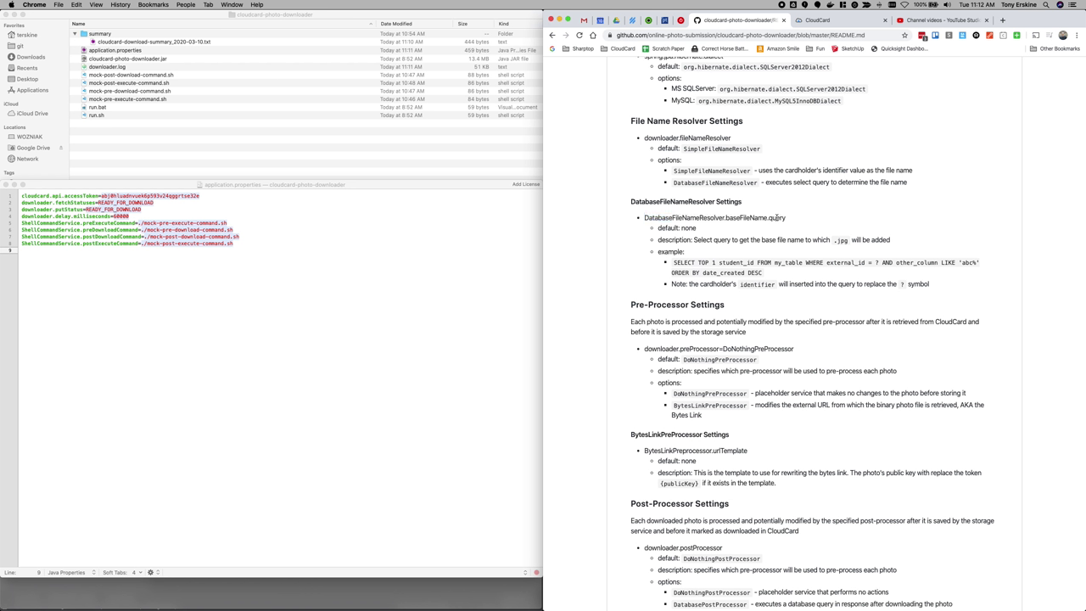
double_click(776, 218)
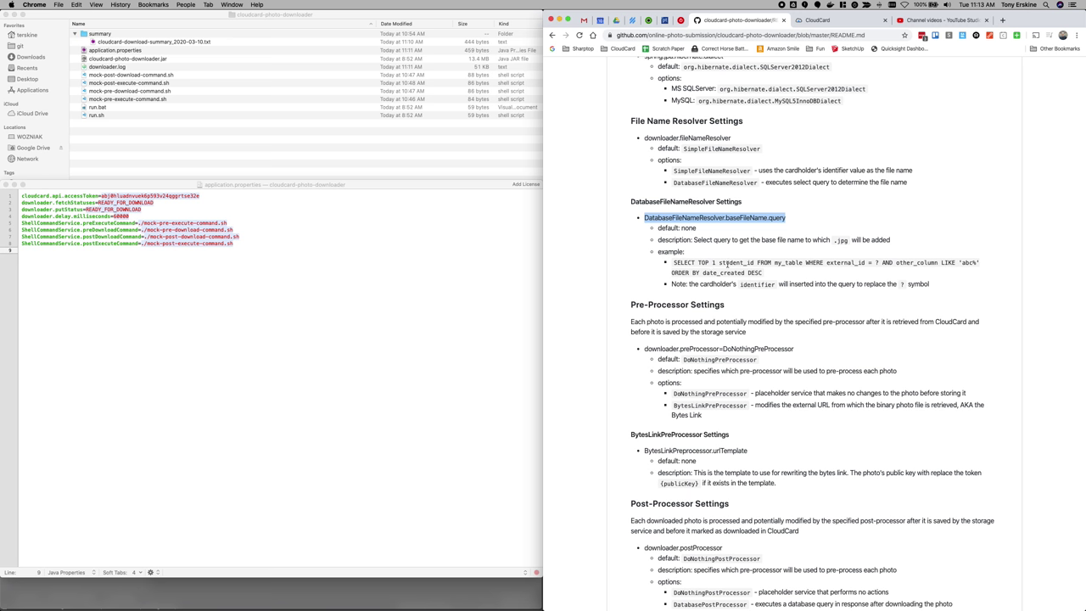
double_click(732, 264)
left_click(763, 264)
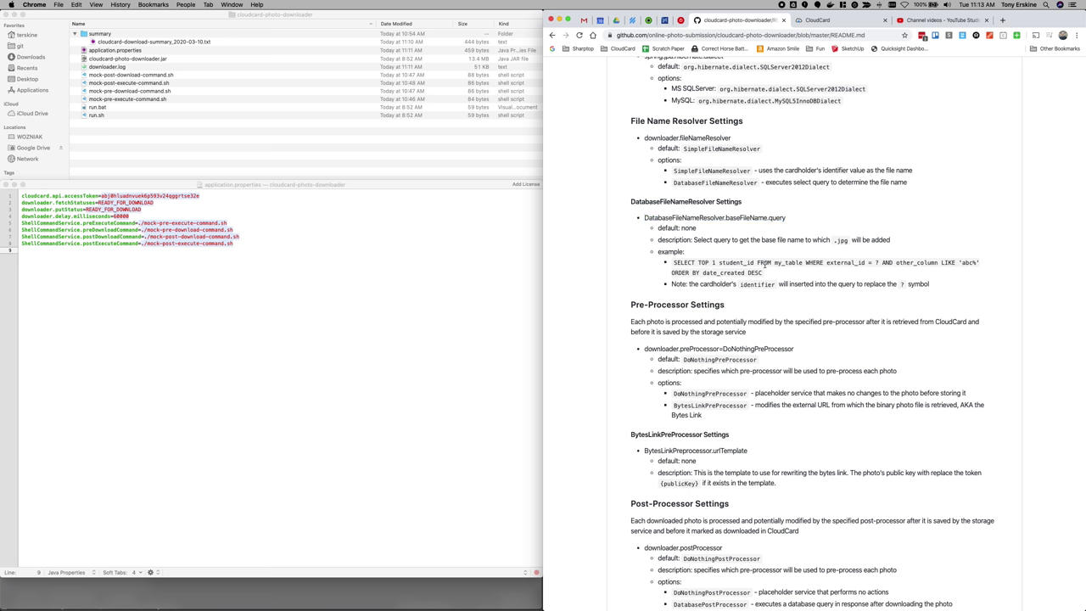
triple_click(861, 264)
left_click(877, 263)
left_click_drag(678, 273, 762, 276)
left_click(734, 263)
left_click_drag(758, 263, 674, 264)
left_click(688, 271)
double_click(758, 285)
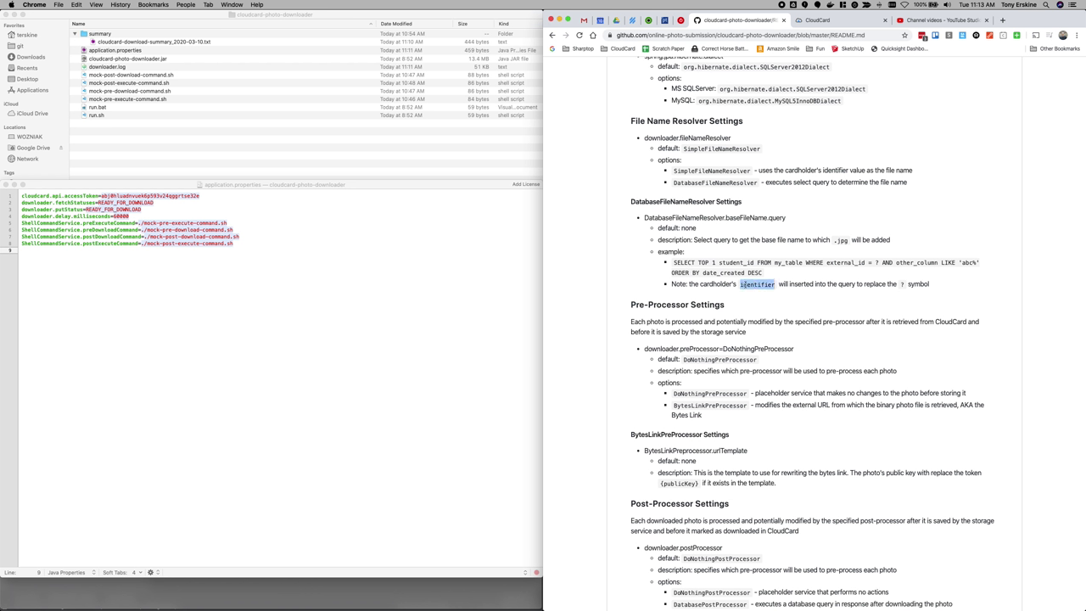
double_click(878, 262)
left_click(878, 262)
double_click(845, 263)
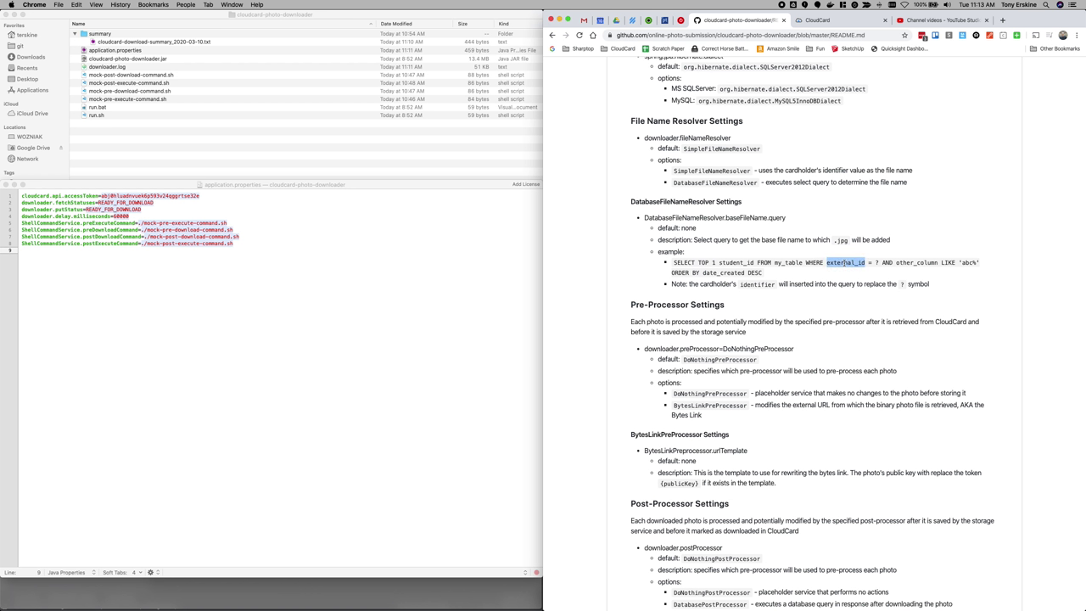
left_click(754, 294)
double_click(755, 284)
double_click(738, 263)
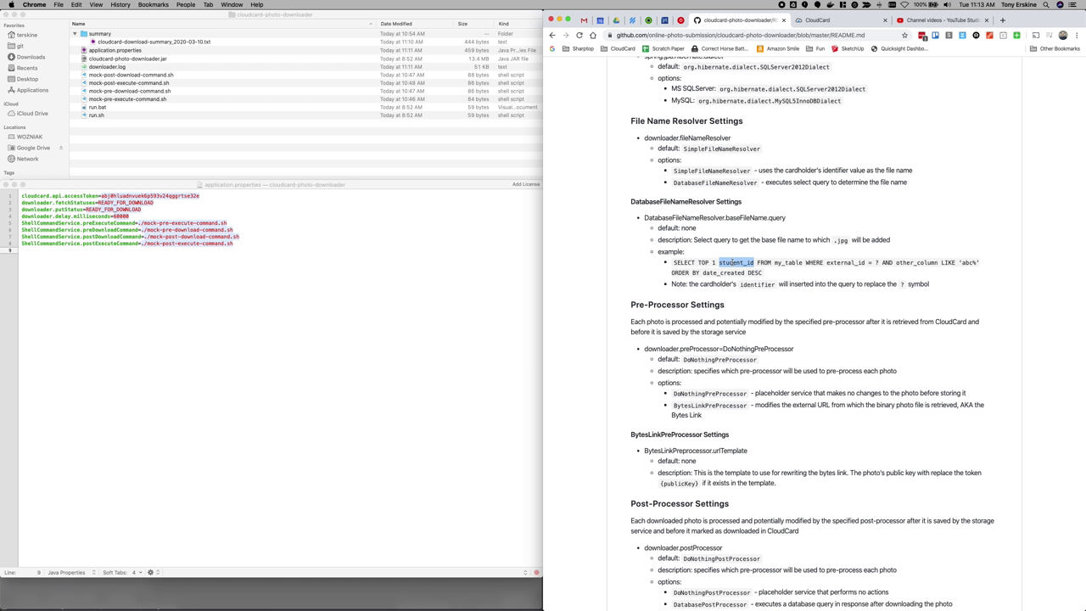
left_click(752, 270)
double_click(726, 265)
scroll(746, 224, "up", 1)
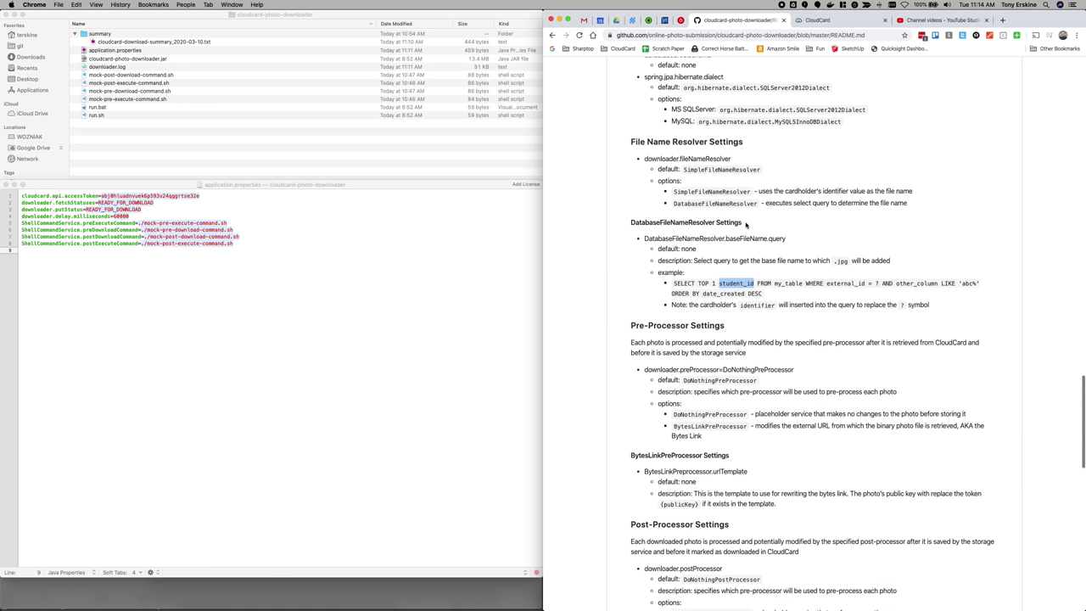
scroll(735, 260, "up", 1)
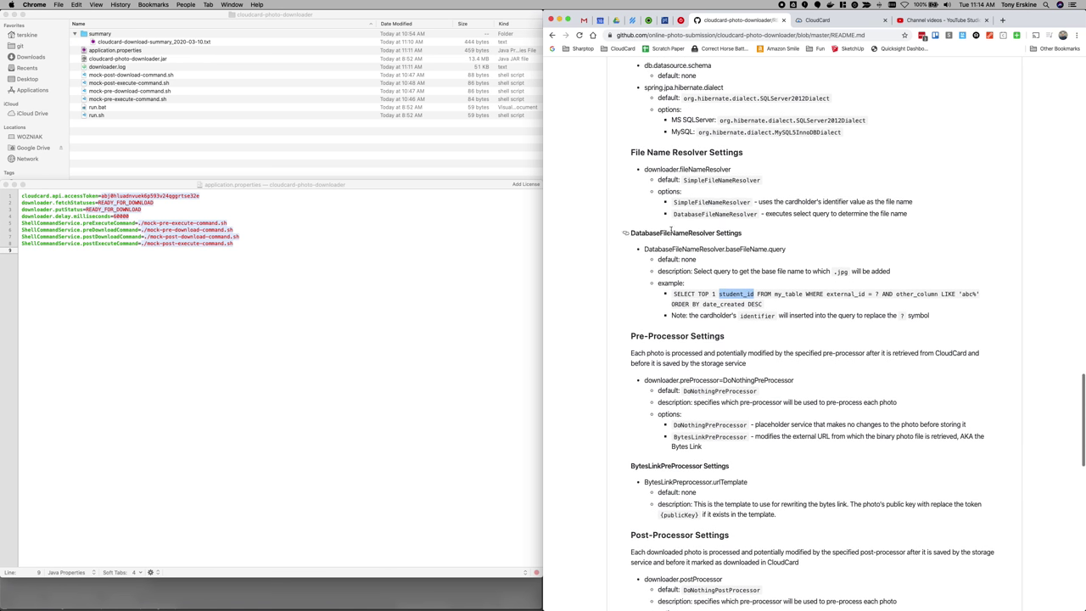
triple_click(673, 233)
scroll(673, 233, "up", 3)
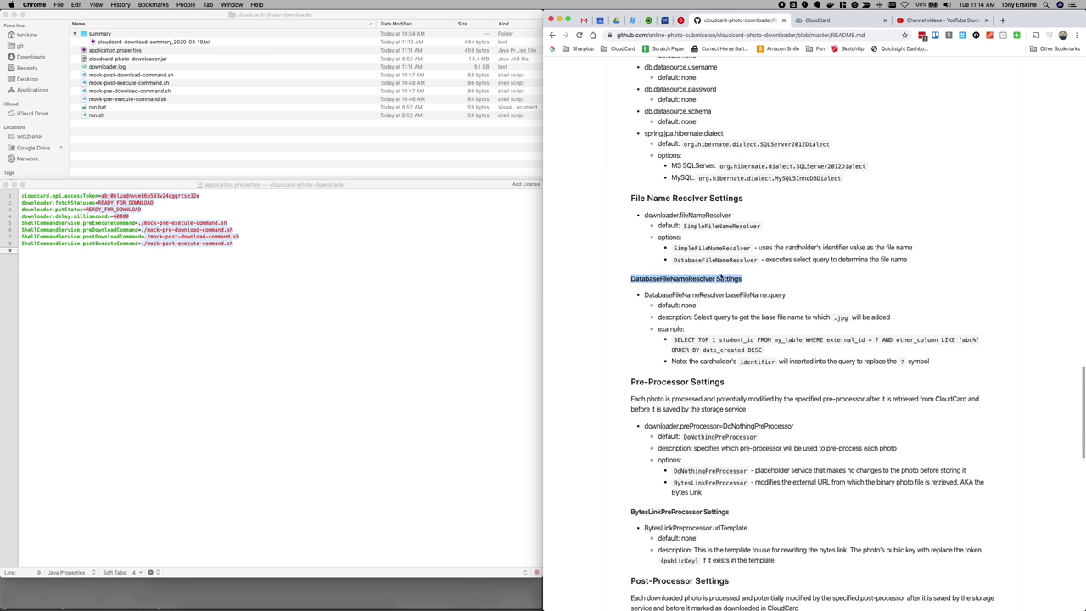
scroll(732, 280, "up", 7)
scroll(732, 282, "down", 9)
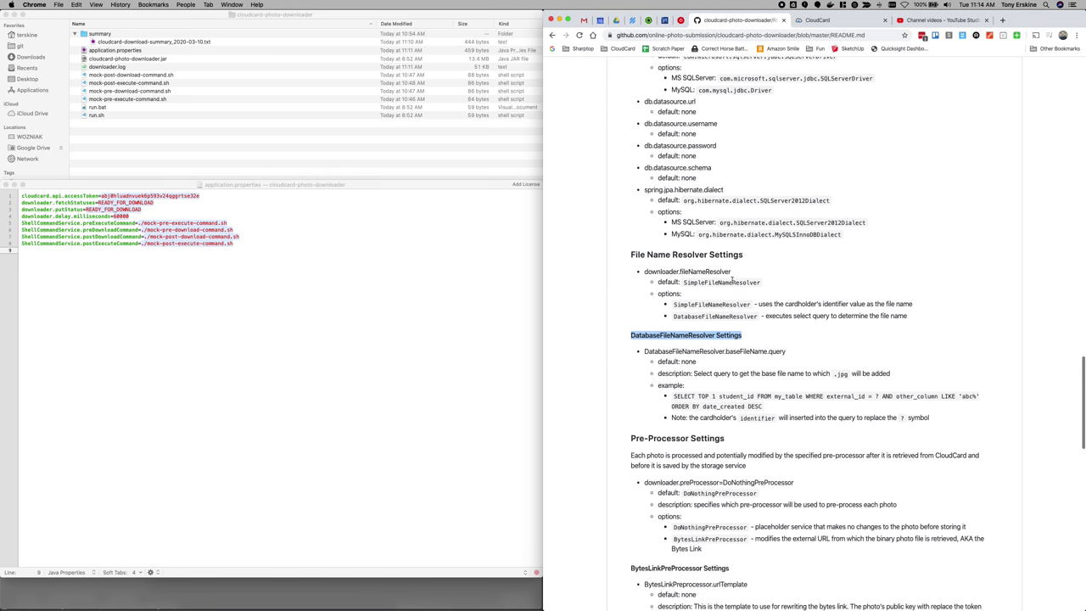
- Scroll to Pre-Processor Settings and highlight DoNothingPreProcessor, BytesLinkPreProcessor and the word 'modifies'
left_click(721, 338)
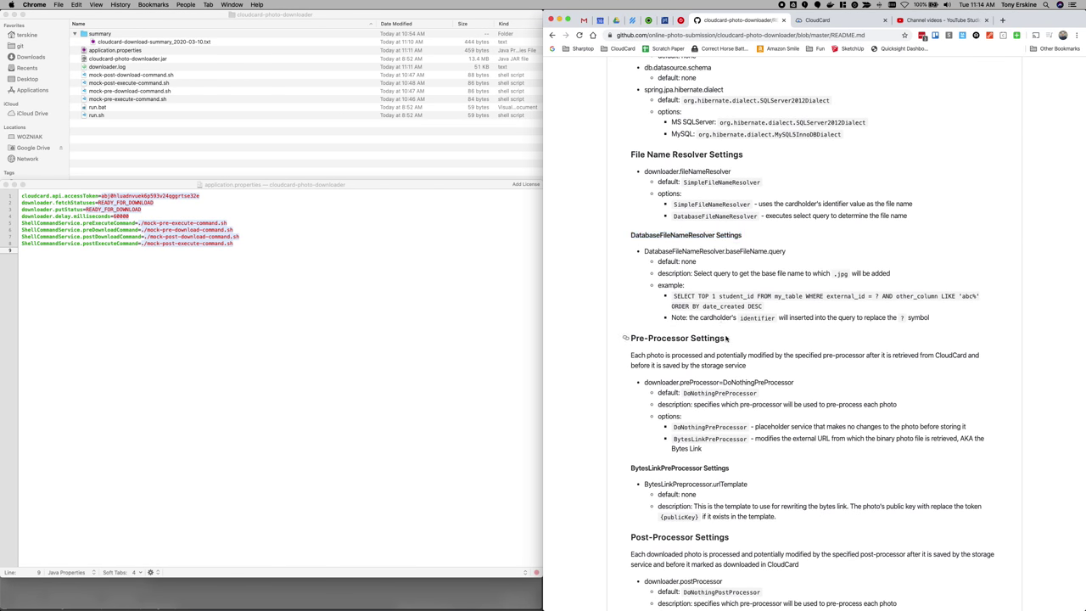
scroll(717, 339, "down", 5)
scroll(713, 340, "down", 6)
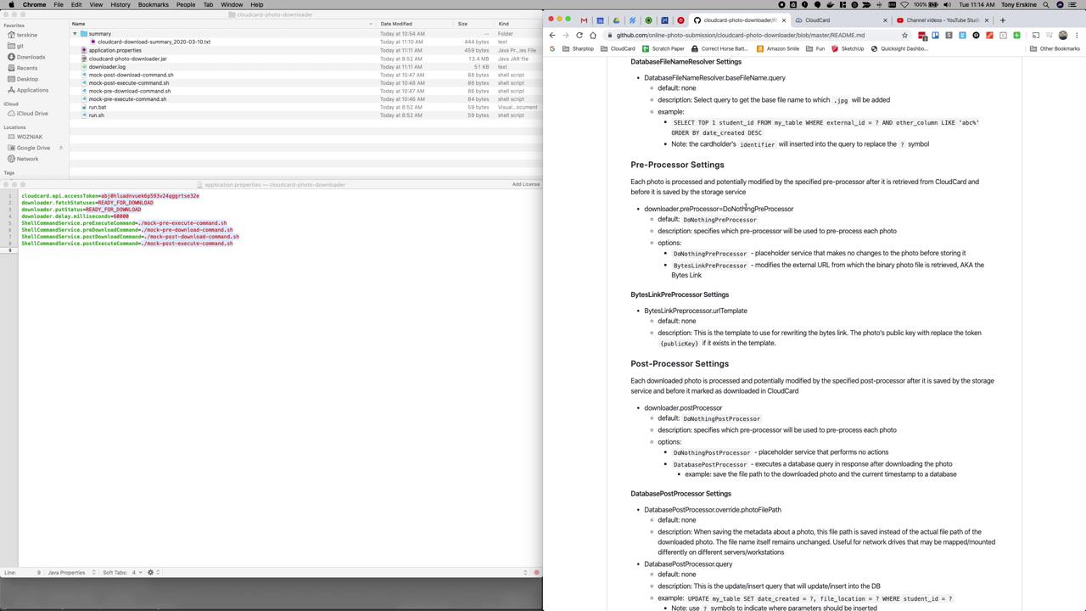
double_click(746, 207)
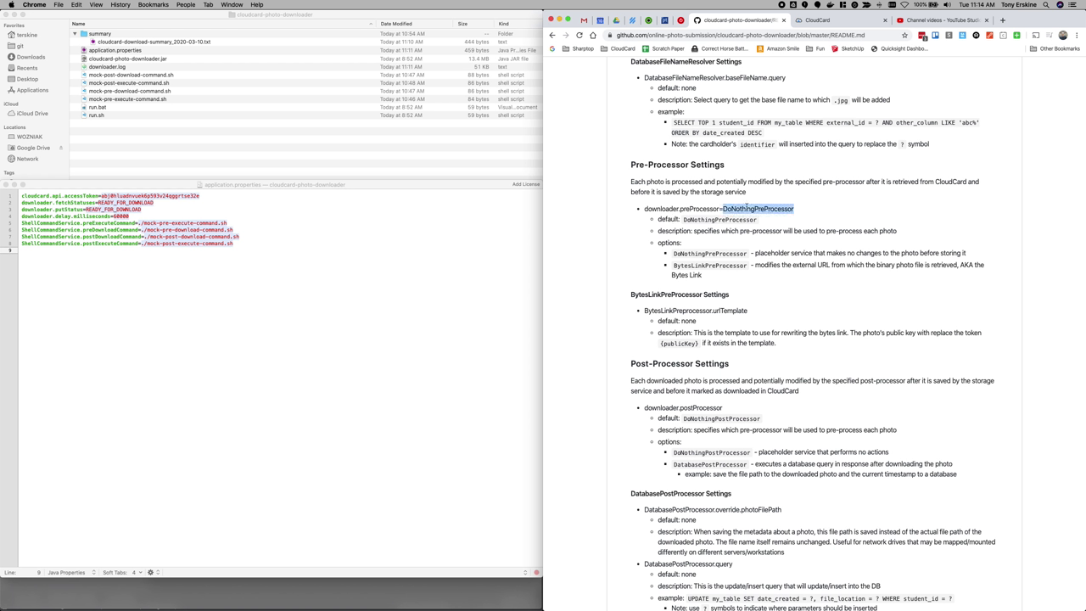
double_click(708, 220)
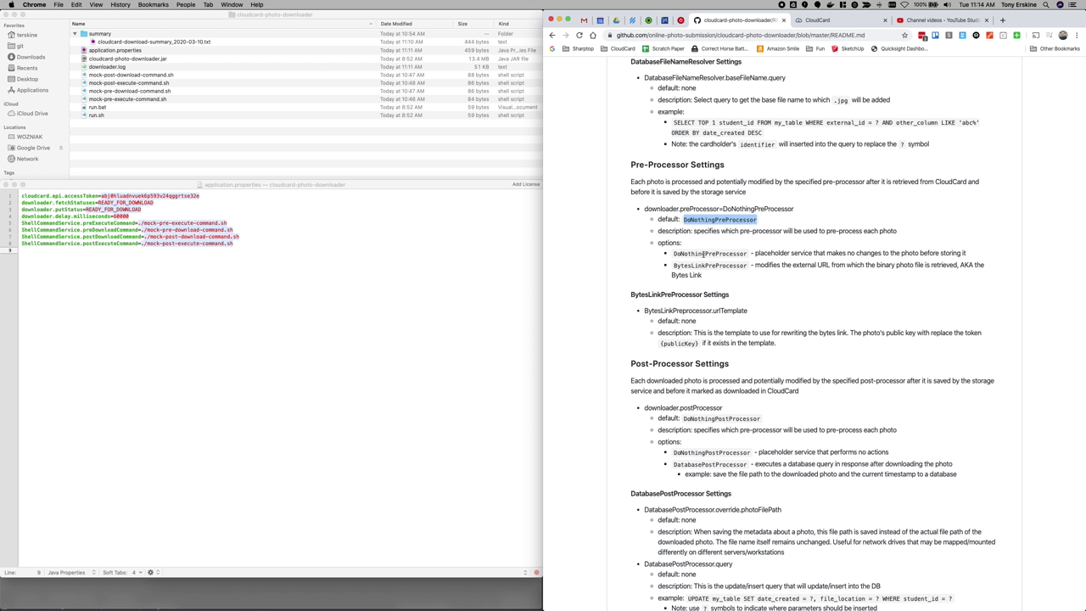
double_click(705, 253)
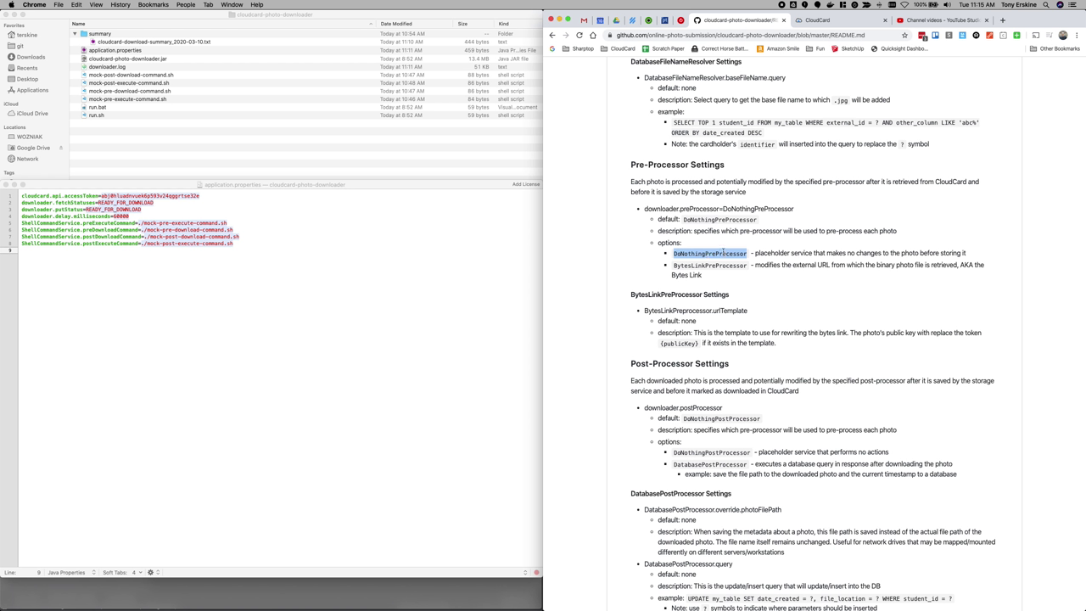
double_click(706, 266)
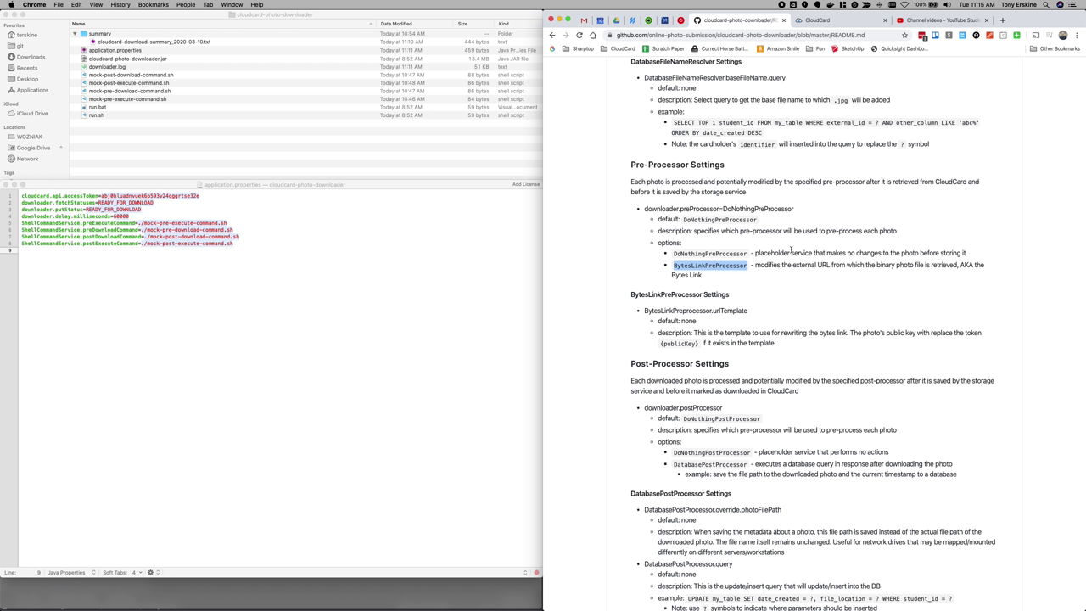
double_click(776, 268)
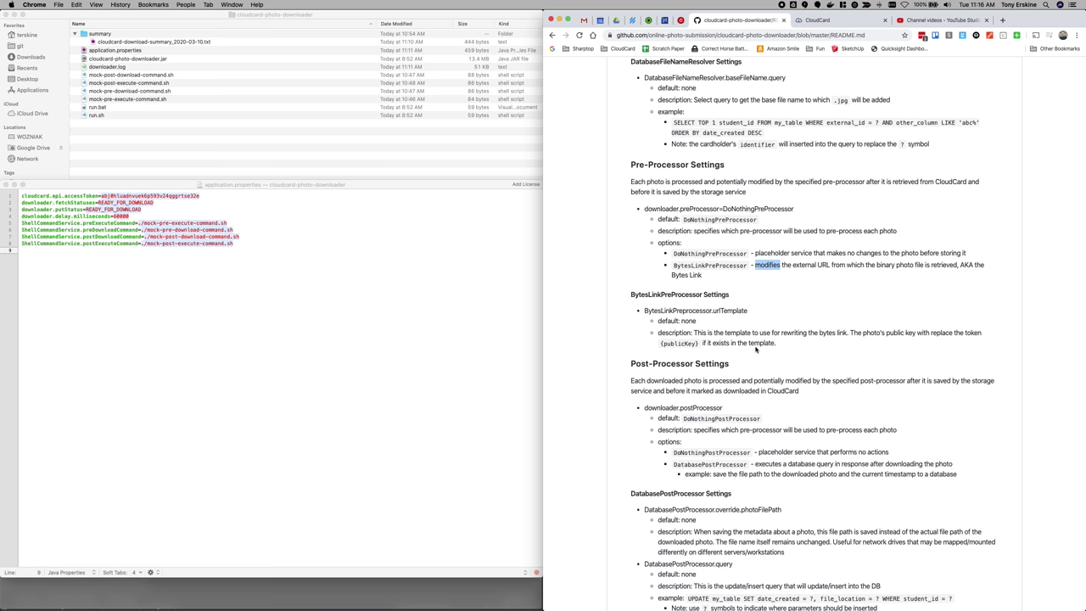
scroll(755, 348, "down", 1)
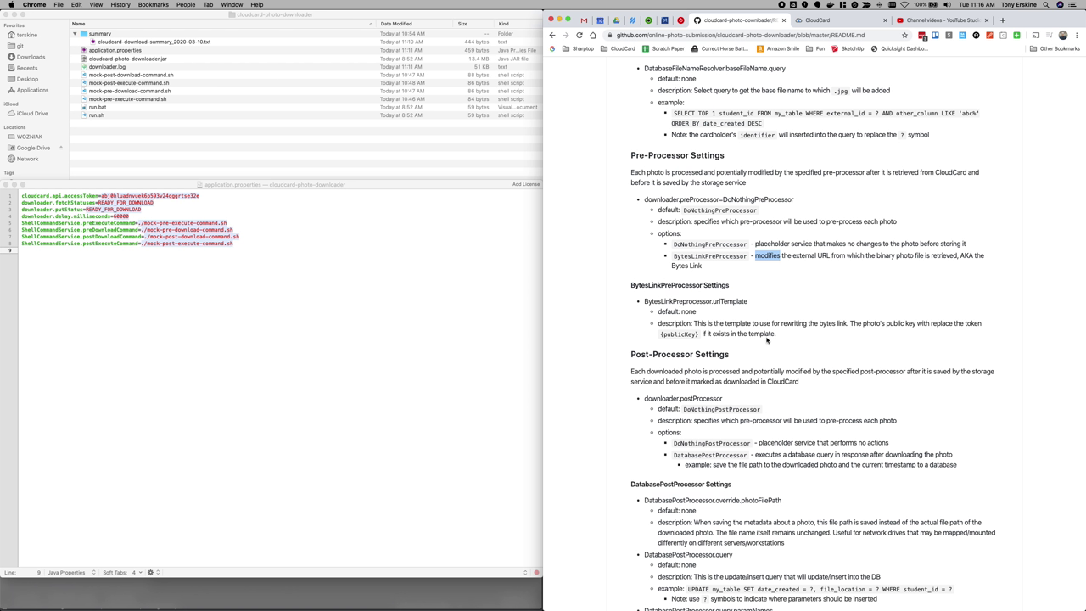
left_click_drag(779, 335, 694, 321)
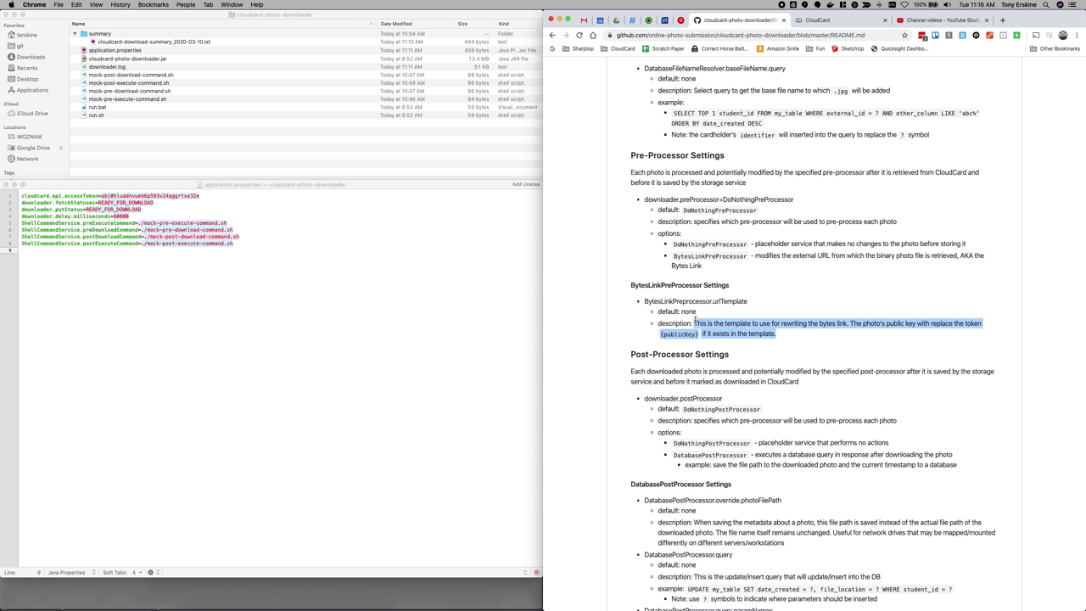
left_click(787, 336)
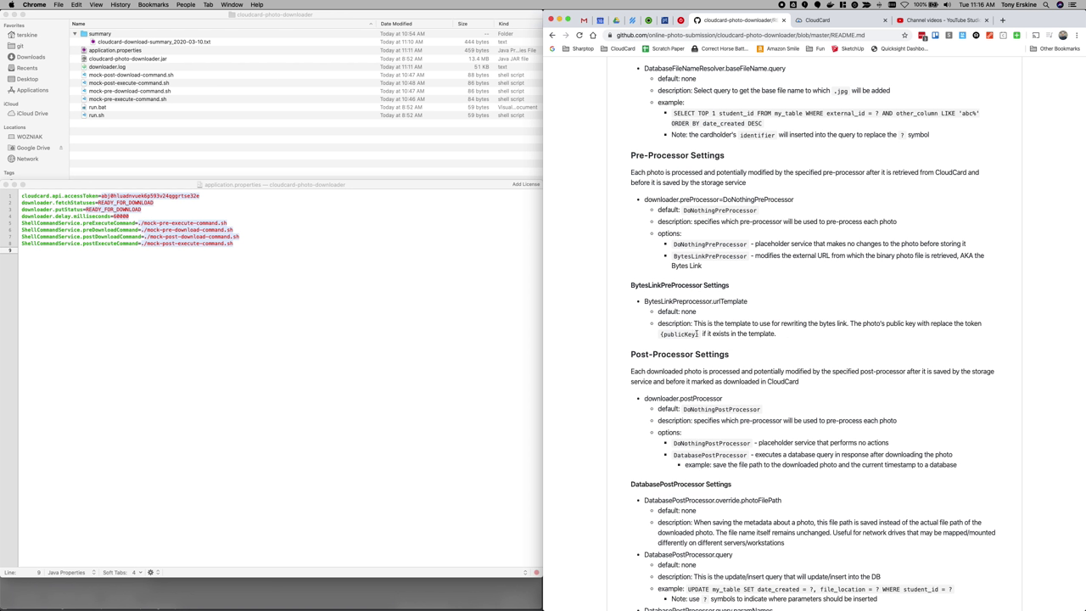
left_click_drag(694, 323, 698, 335)
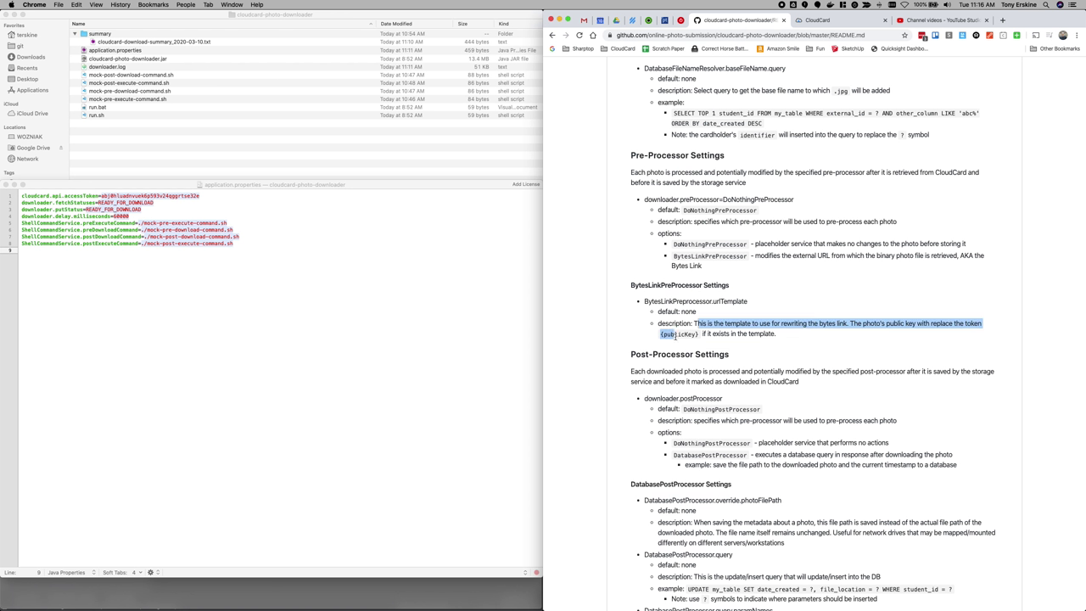
left_click(699, 336)
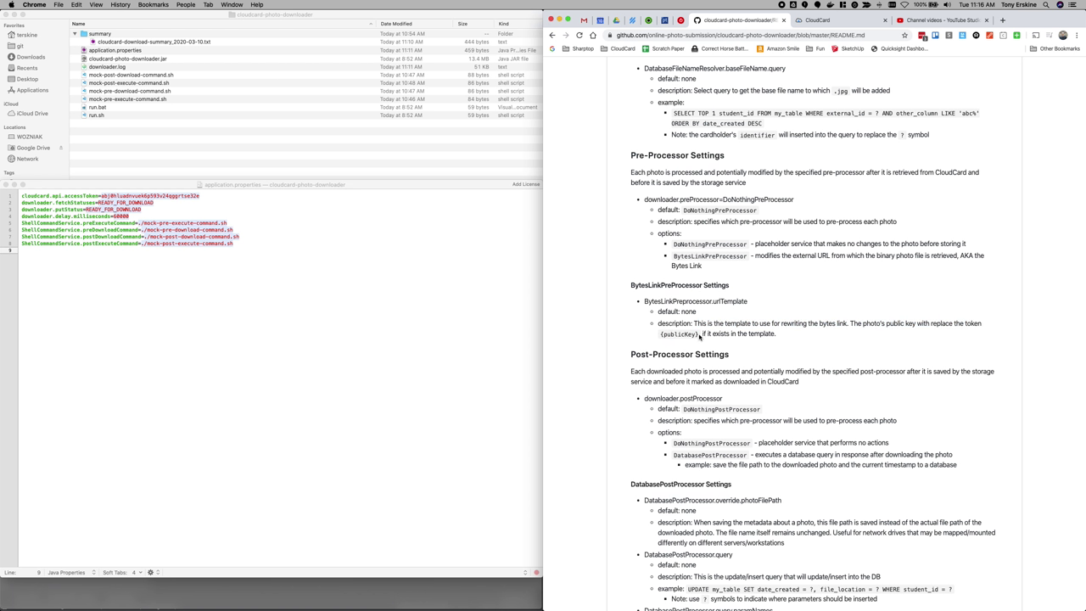
left_click_drag(699, 335, 694, 324)
left_click(694, 323)
double_click(679, 334)
left_click_drag(660, 334, 699, 335)
left_click(726, 335)
scroll(701, 387, "down", 3)
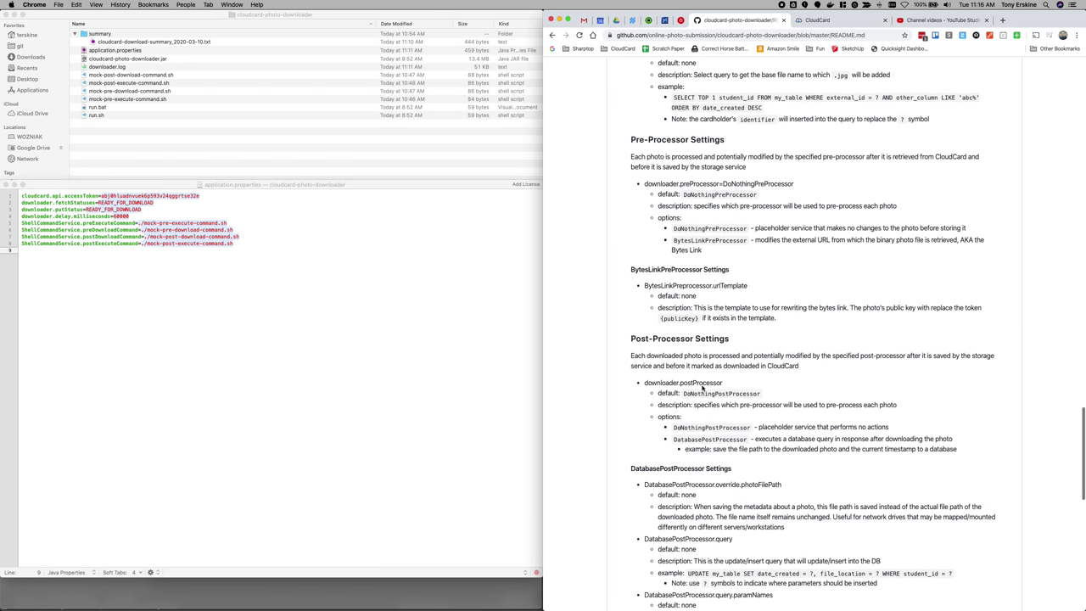
scroll(702, 387, "down", 2)
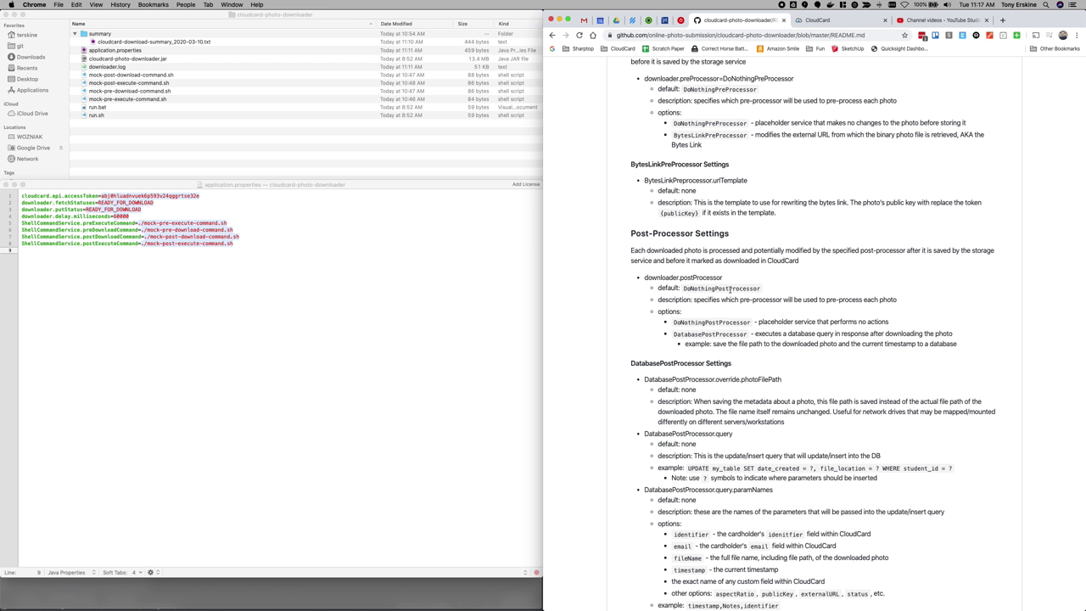
double_click(729, 290)
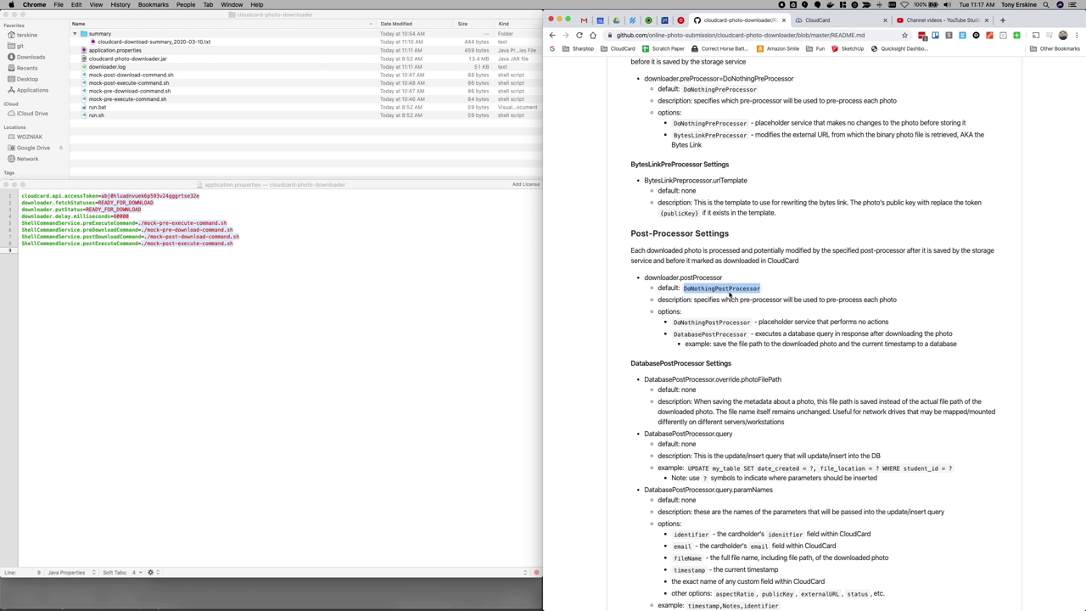
left_click(718, 333)
double_click(718, 334)
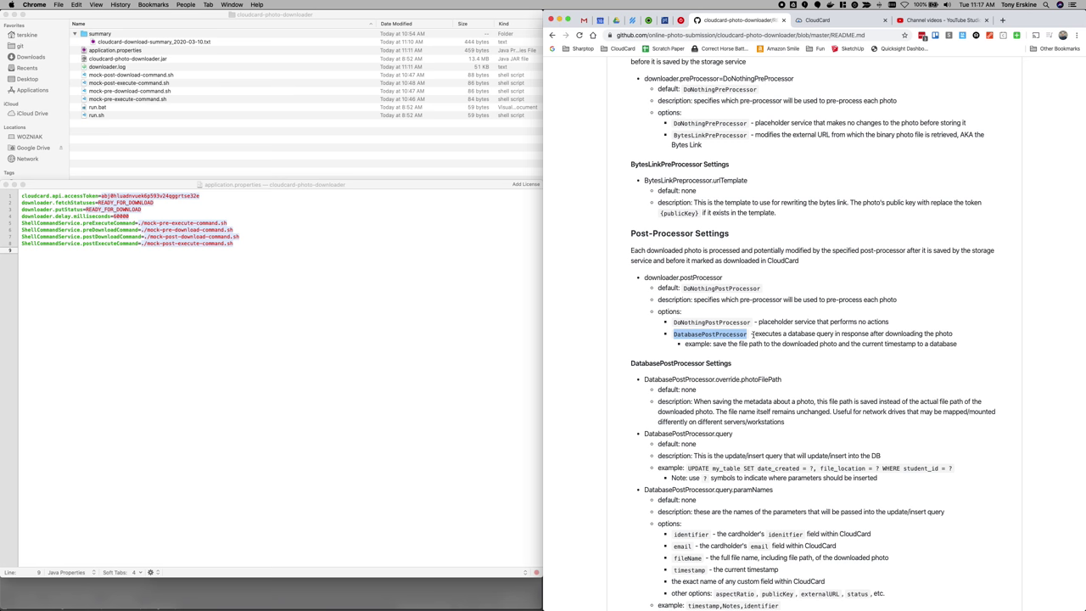
scroll(752, 334, "down", 3)
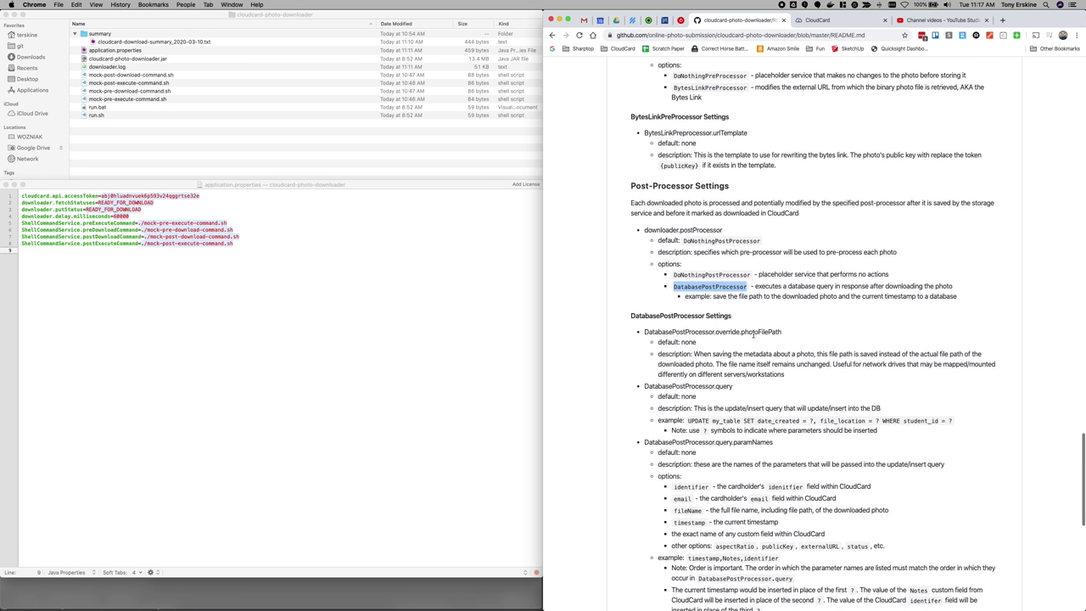
- Scroll to the DatabasePostProcessor Settings section and briefly highlight it
scroll(754, 335, "down", 6)
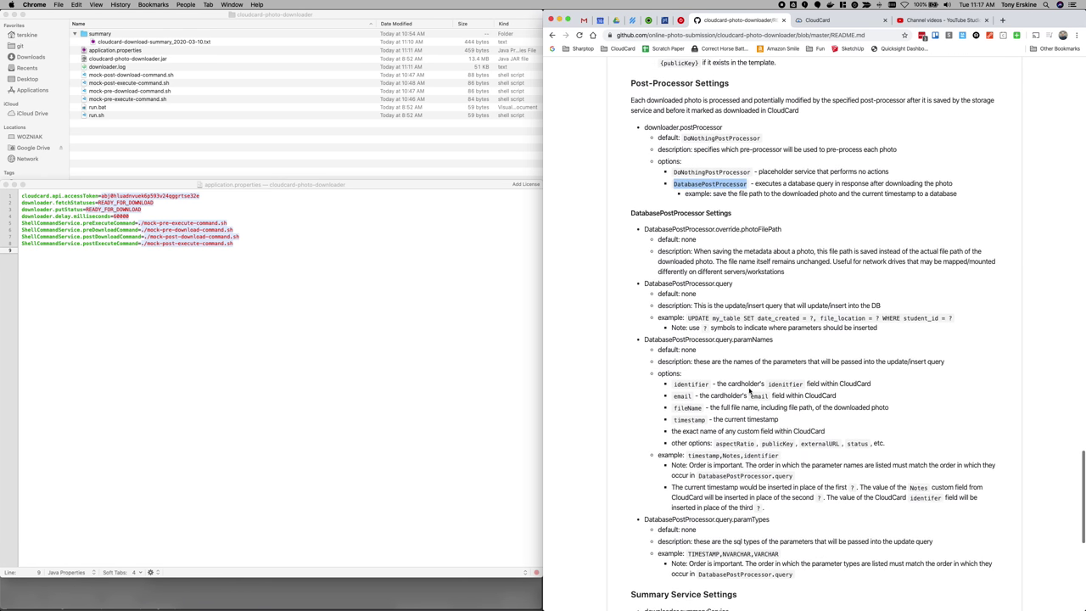
left_click_drag(810, 578, 625, 214)
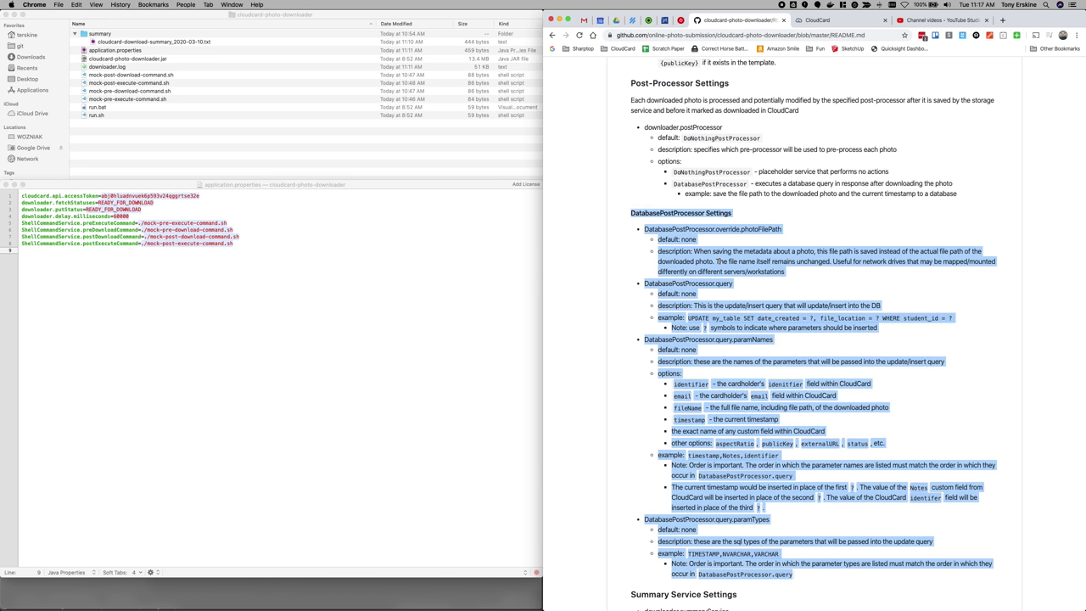
left_click(727, 256)
scroll(733, 300, "down", 1)
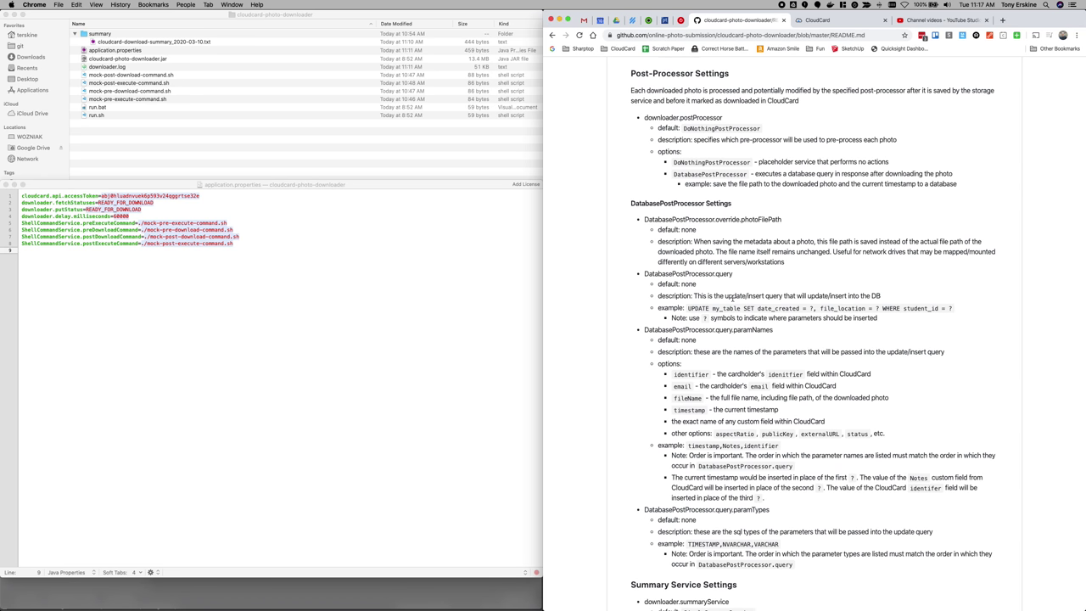
scroll(729, 296, "down", 1)
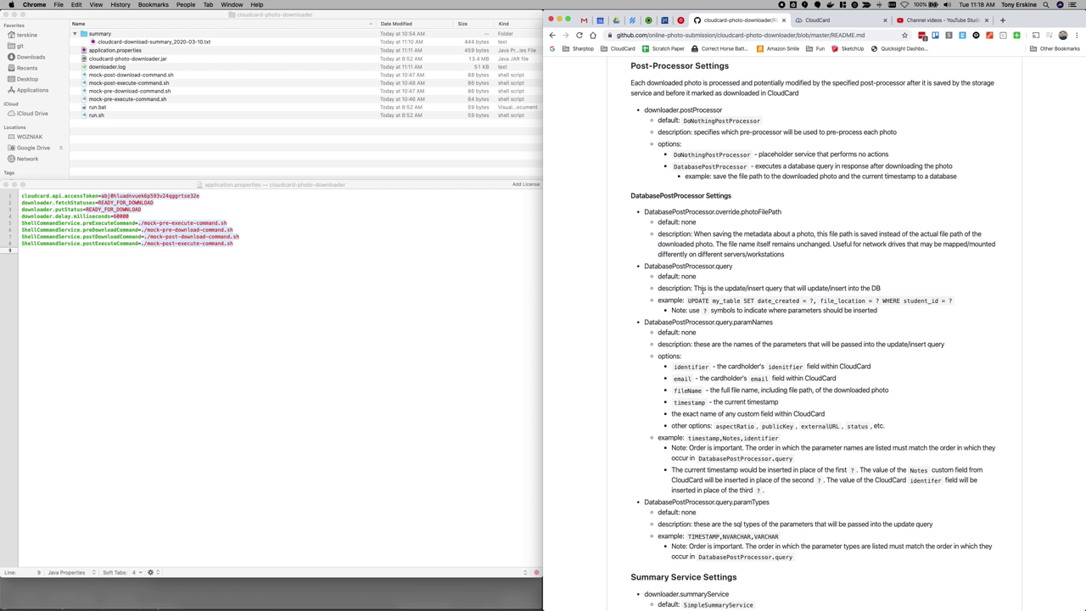
- Highlight the UPDATE example query and its date_created, file_location and student_id columns
left_click_drag(689, 300, 951, 300)
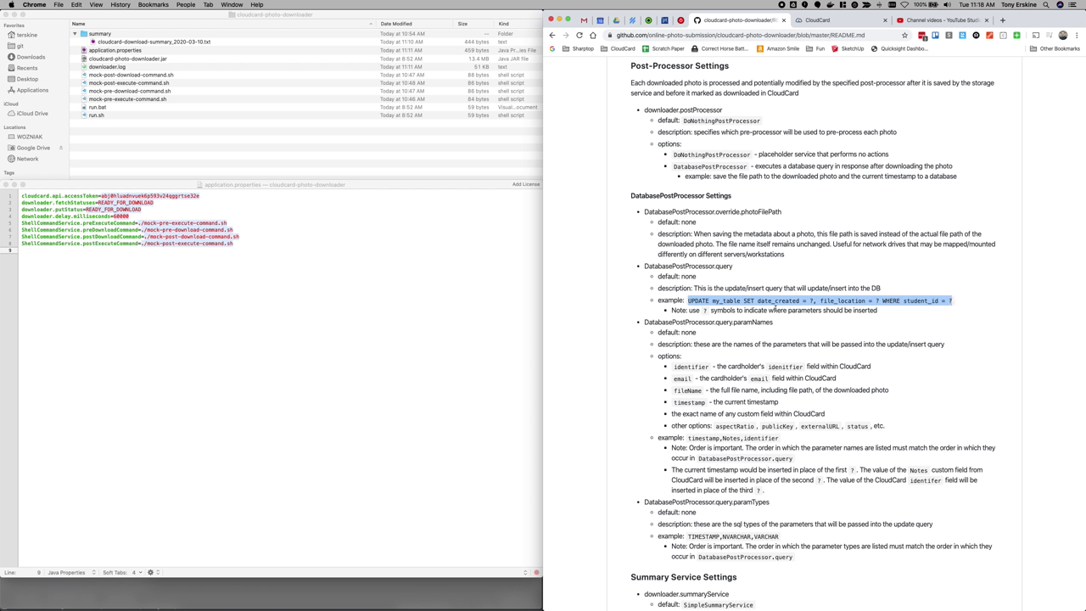
double_click(780, 302)
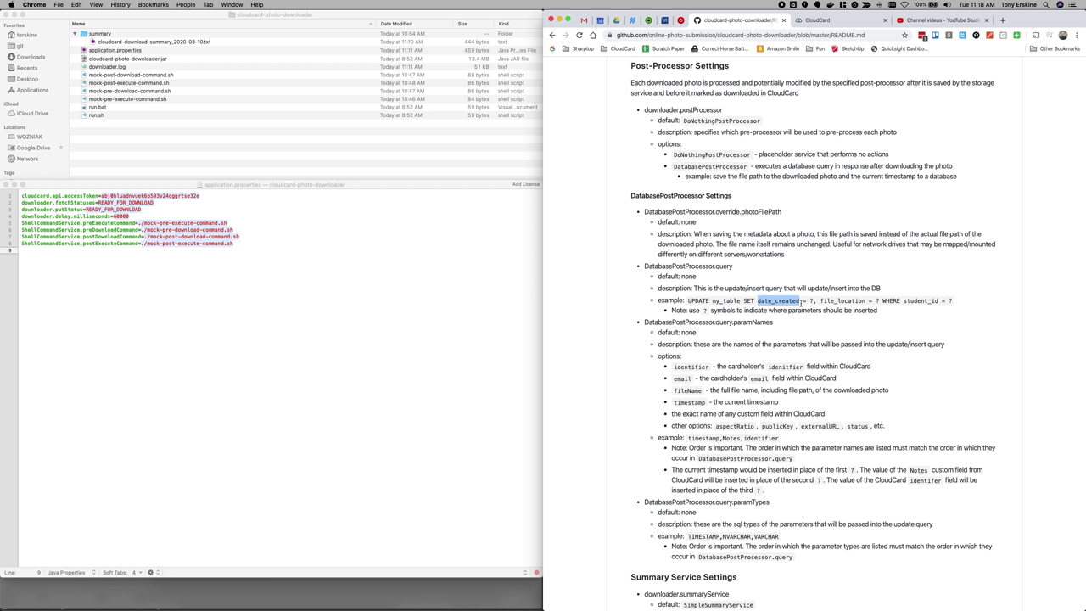
double_click(840, 303)
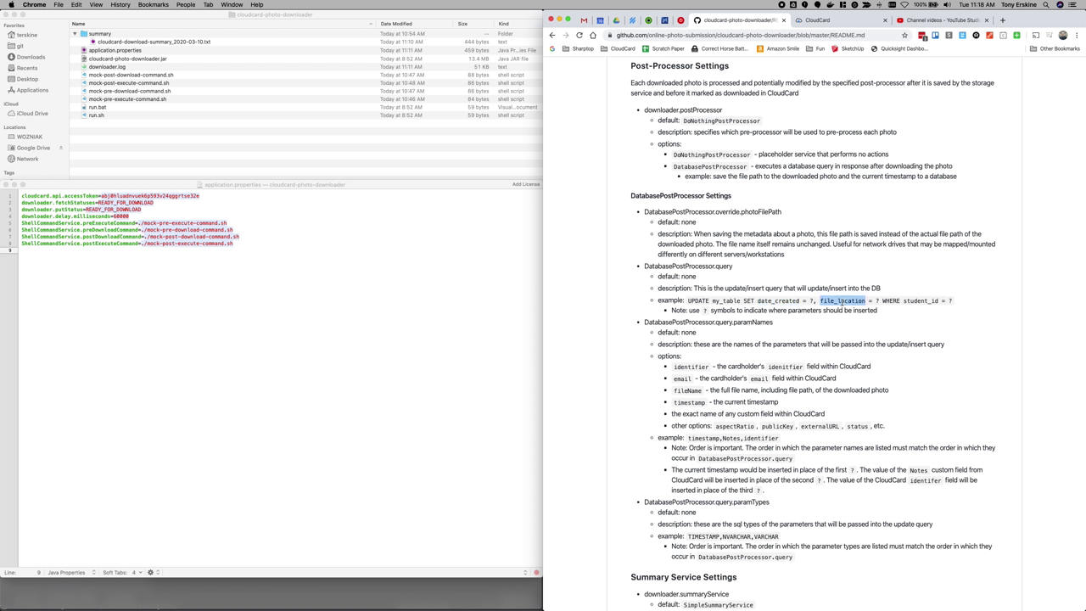
double_click(919, 301)
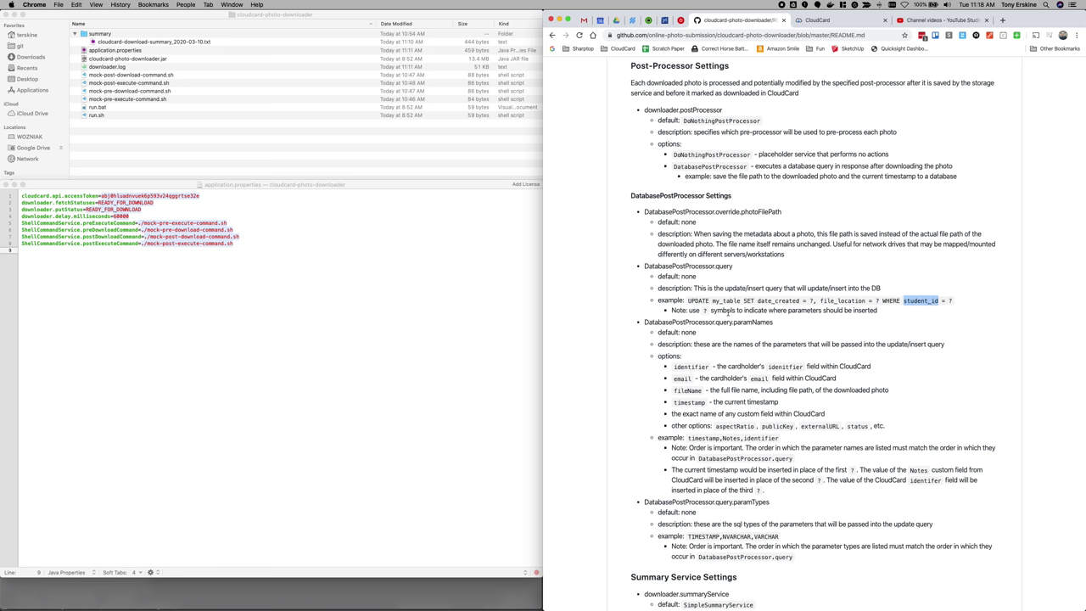
- Scroll down to the paramNames options list, then highlight it and the identifier option
scroll(727, 311, "down", 1)
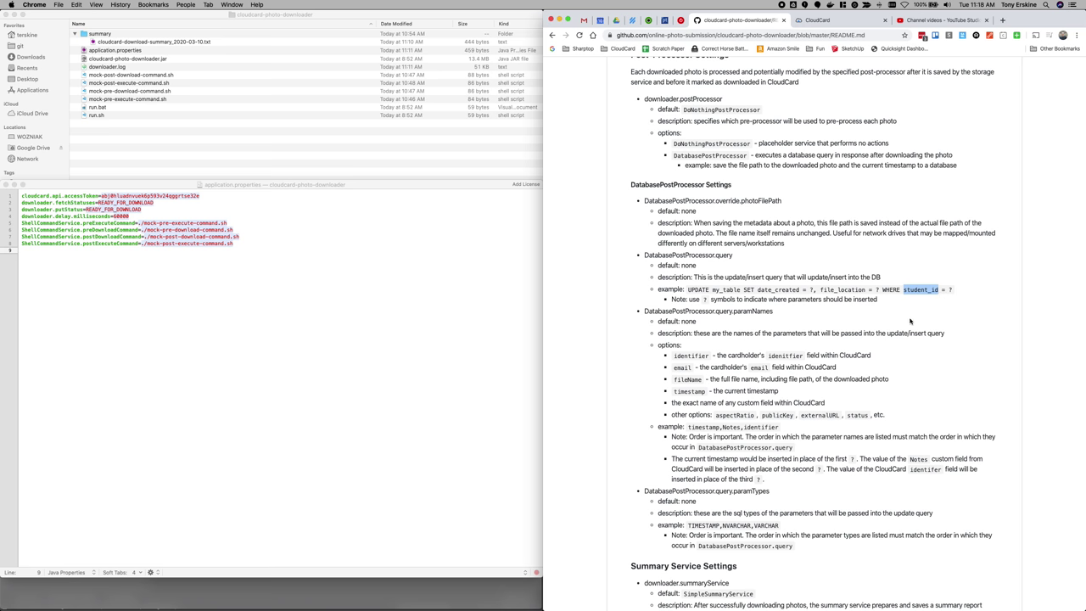
scroll(911, 319, "down", 1)
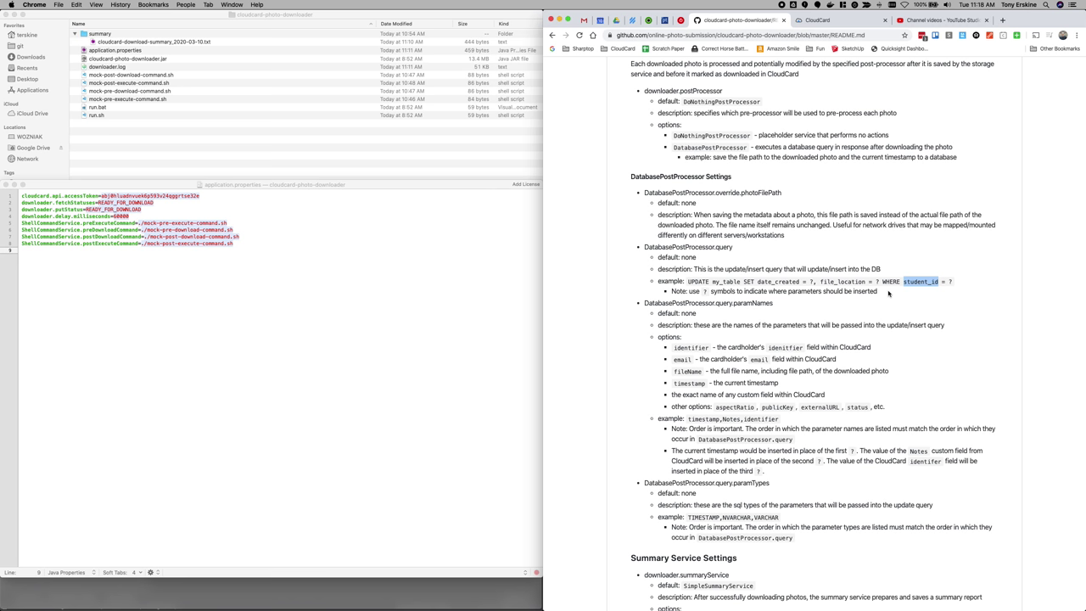
scroll(888, 293, "down", 3)
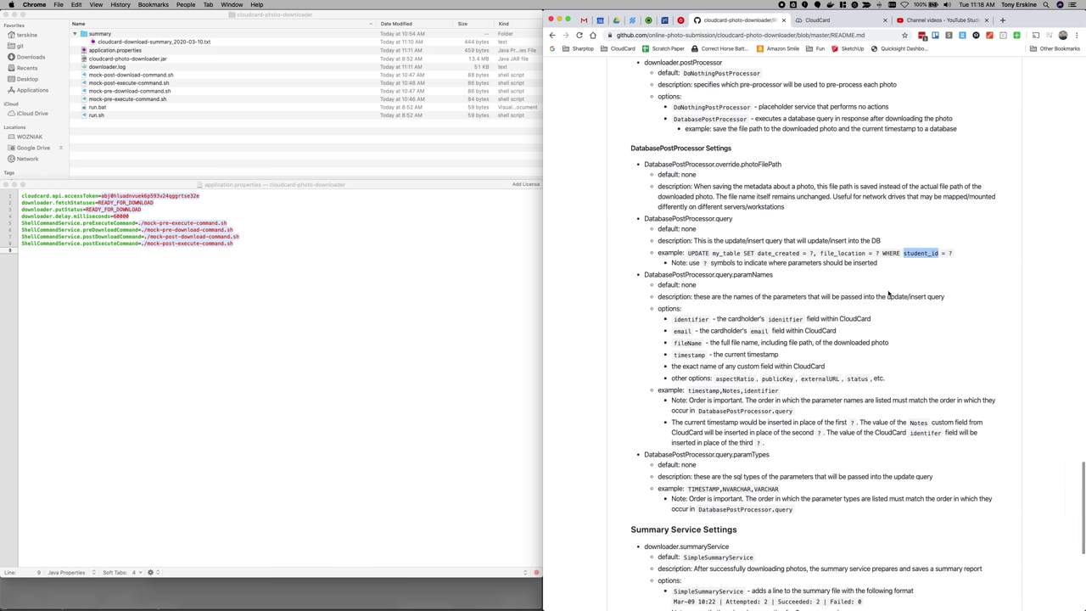
scroll(888, 294, "down", 1)
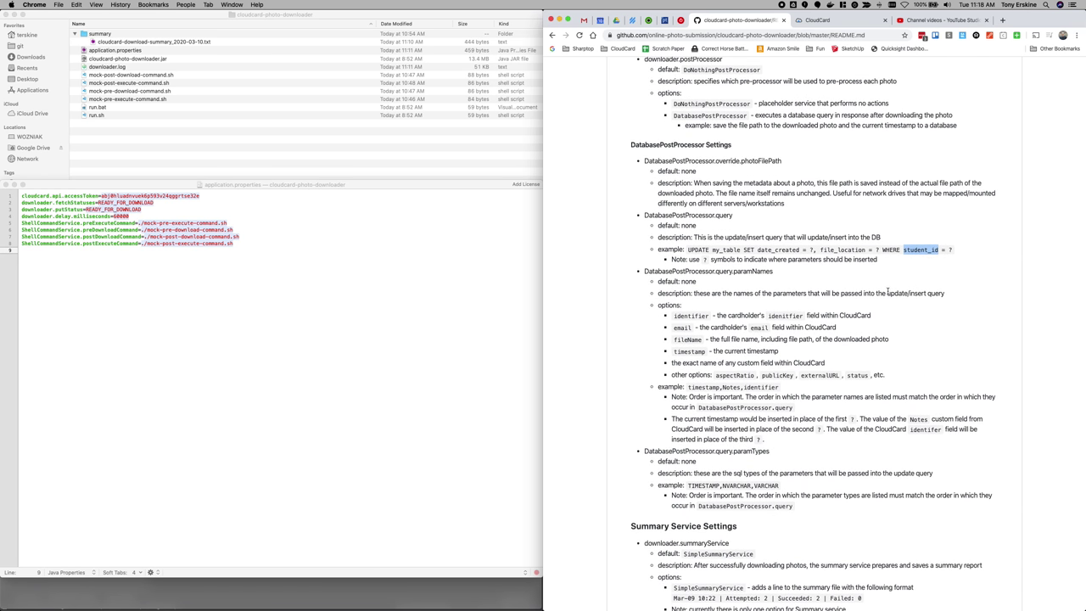
scroll(887, 291, "down", 1)
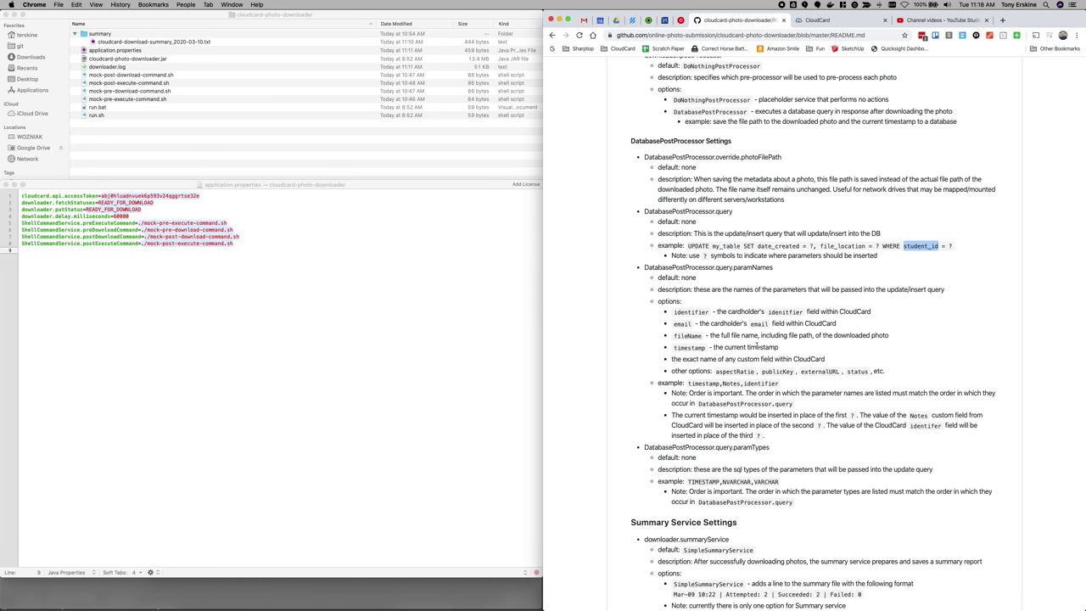
left_click_drag(902, 380, 673, 312)
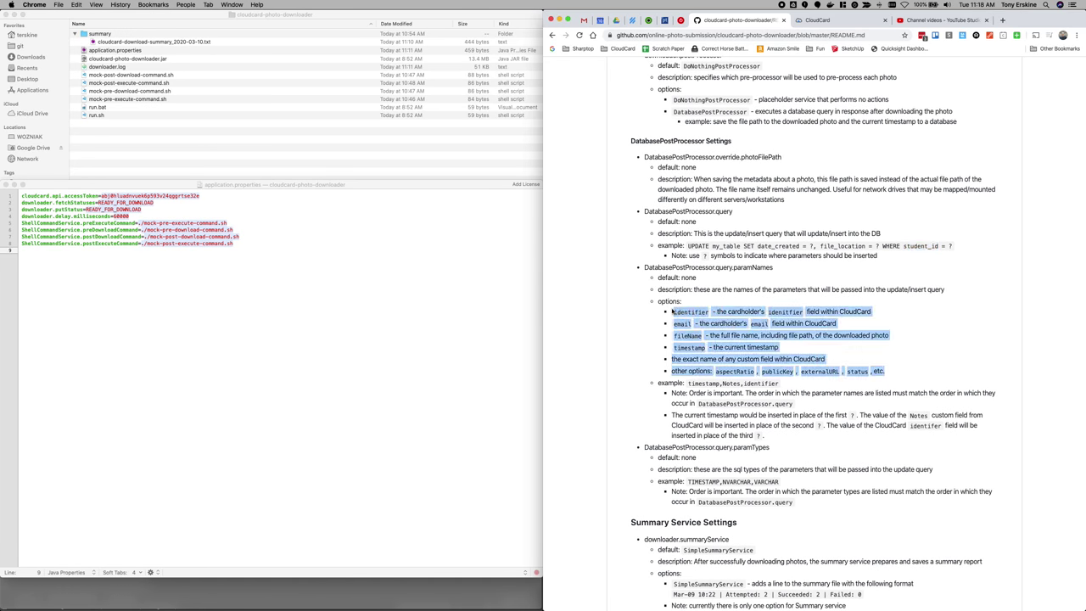
double_click(686, 311)
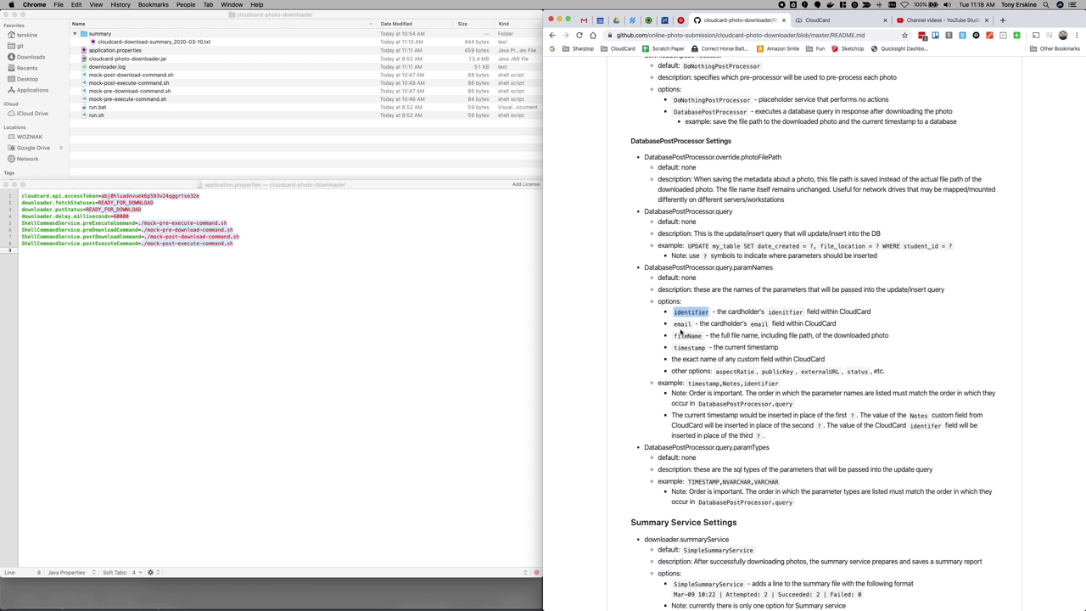
left_click(684, 324)
- Highlight the fileName and timestamp options, then the whole fileName option line
double_click(687, 336)
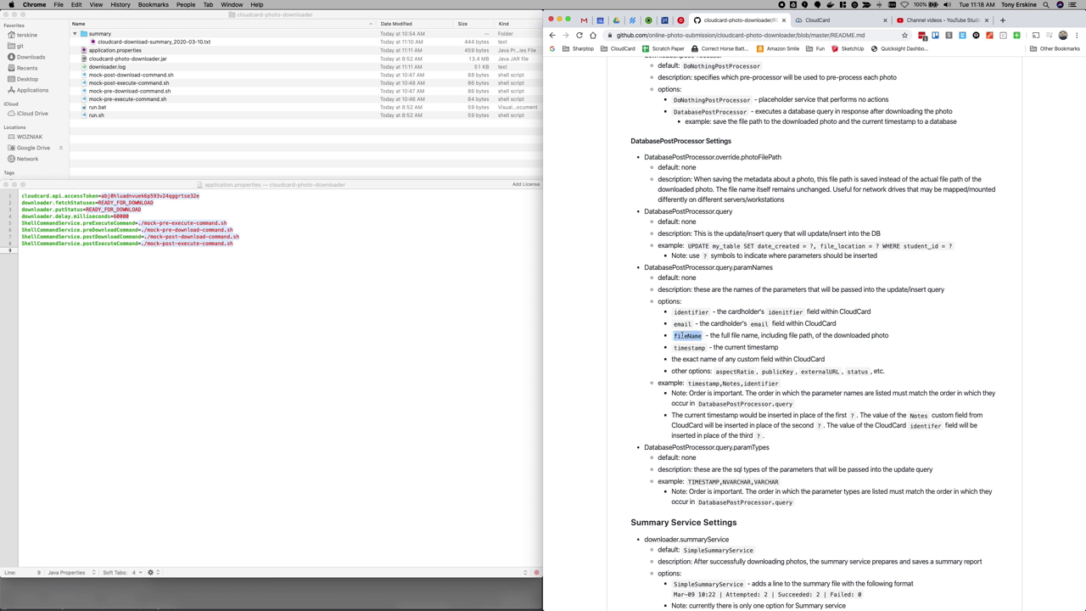
double_click(683, 347)
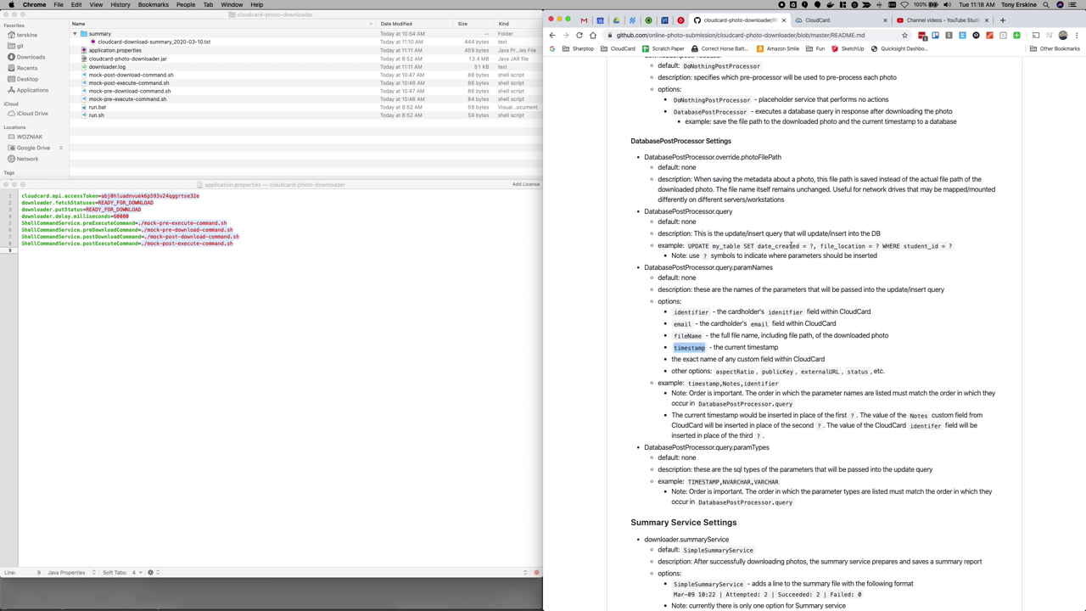
left_click(811, 245)
triple_click(703, 335)
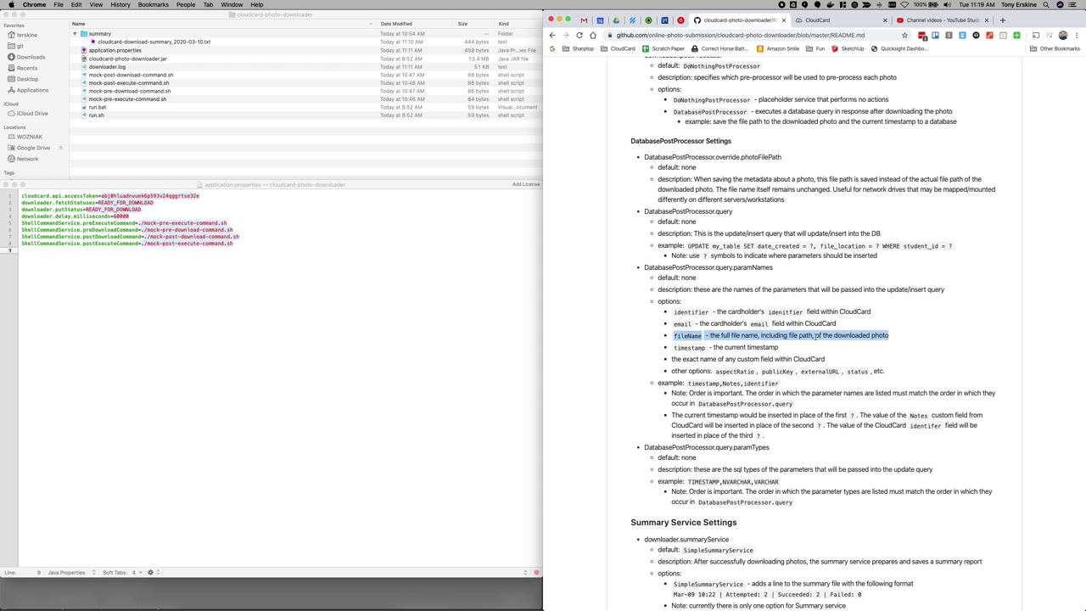
left_click(882, 246)
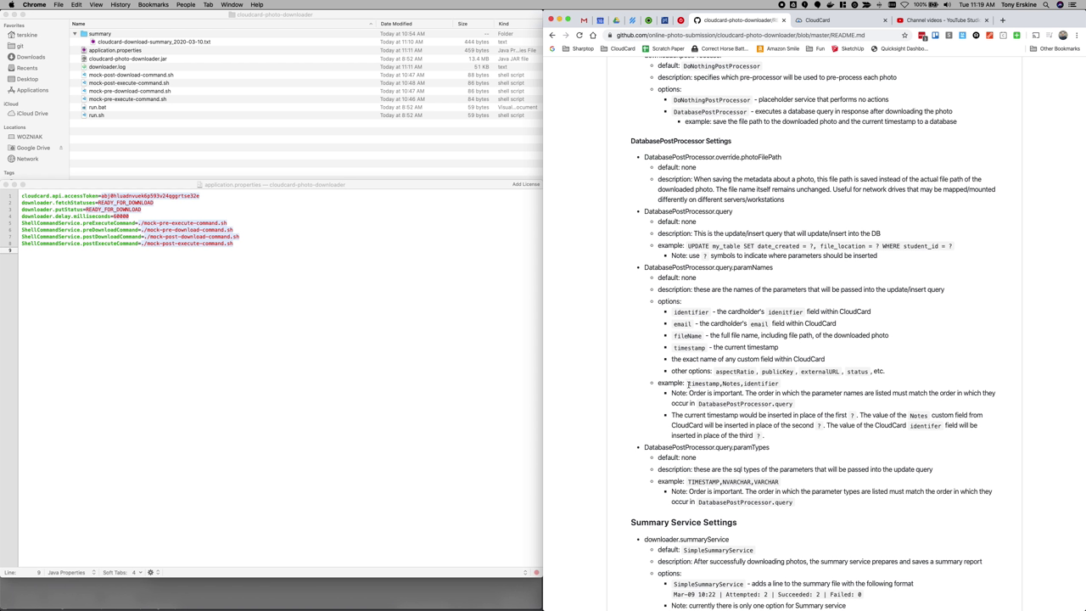
- Highlight the example timestamp,Notes,identifier and the DatabasePostProcessor.query.paramNames property name
left_click_drag(688, 384, 778, 384)
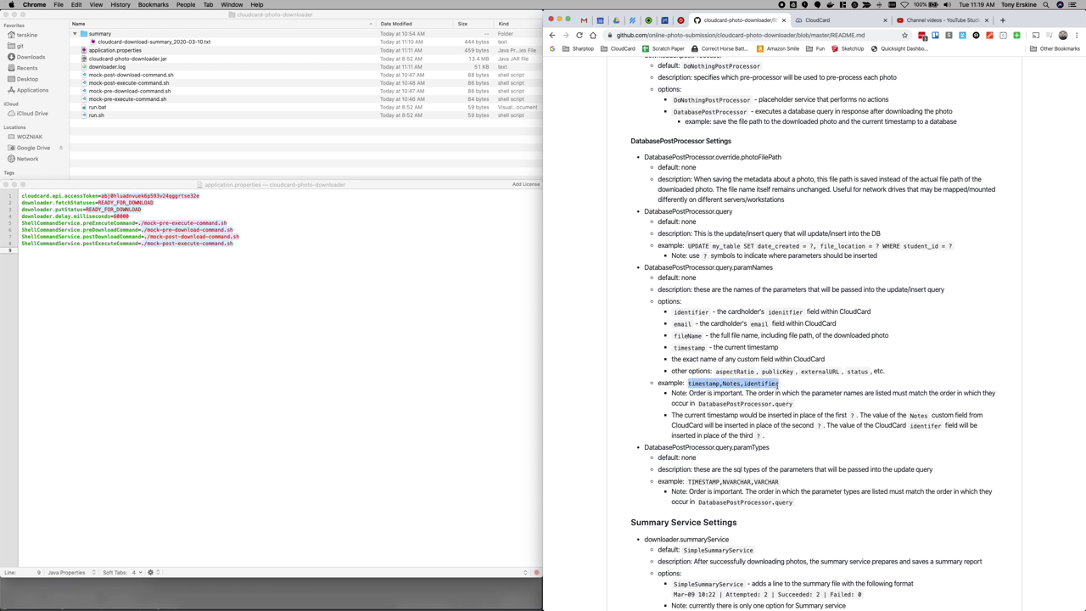
double_click(672, 268)
left_click_drag(672, 268, 740, 270)
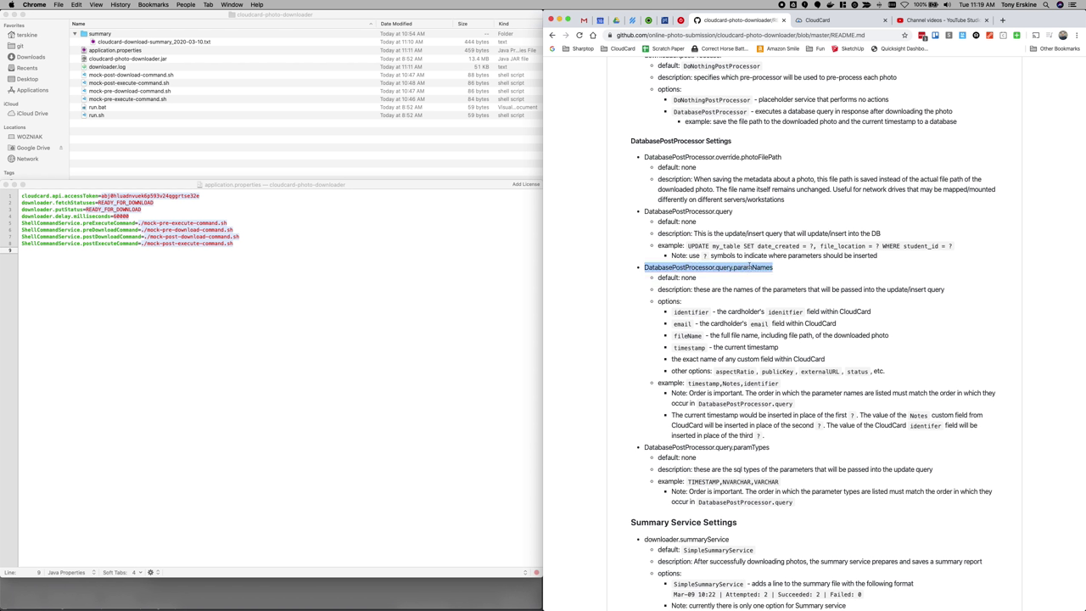
double_click(705, 383)
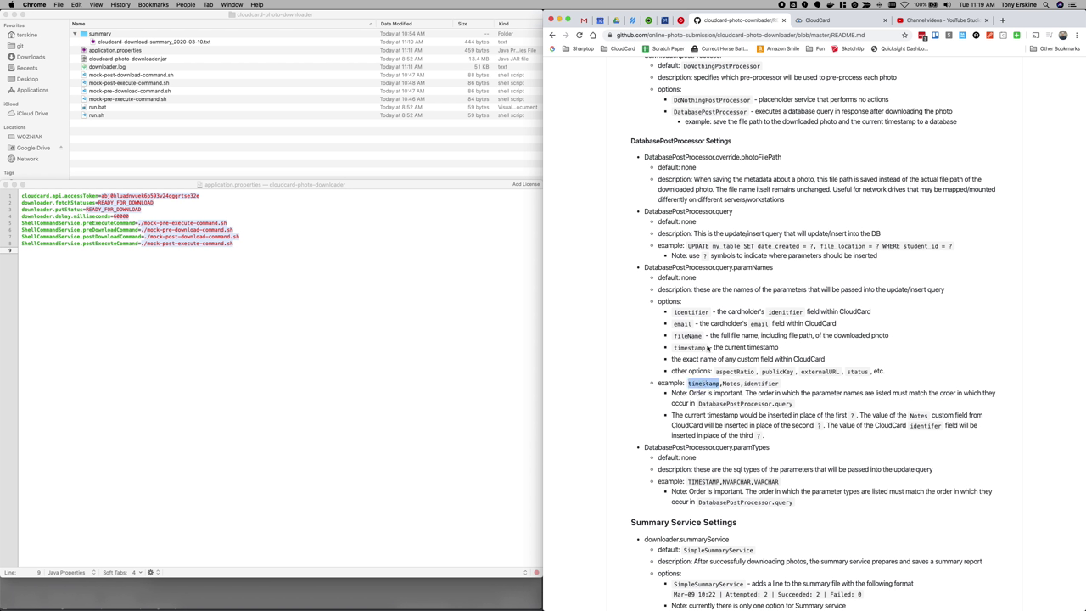
triple_click(686, 349)
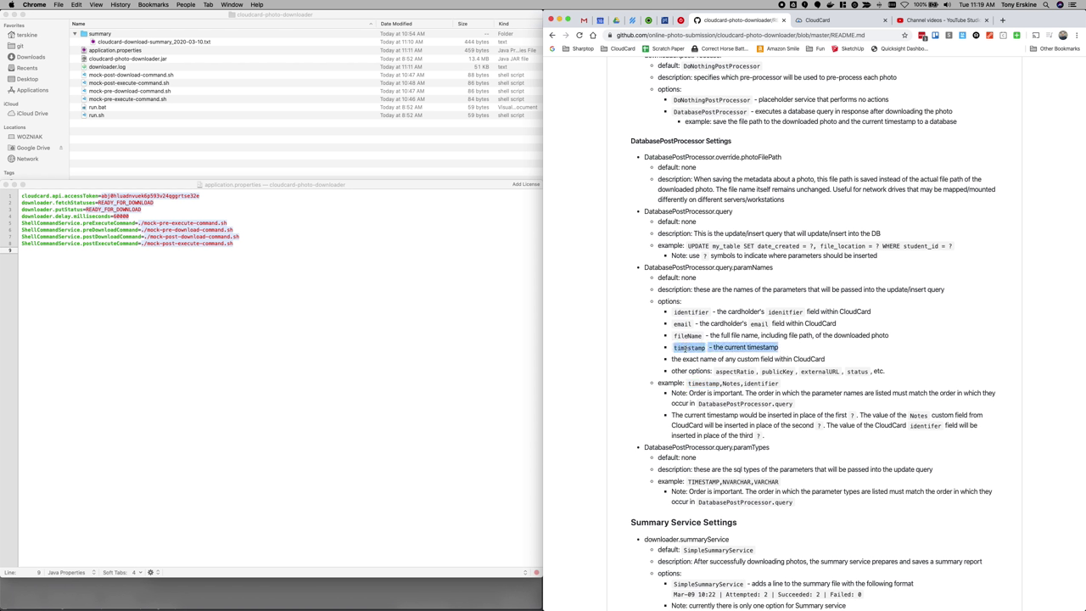
- Match Notes and identifier in the example to the query's ? placeholders, in order
double_click(730, 383)
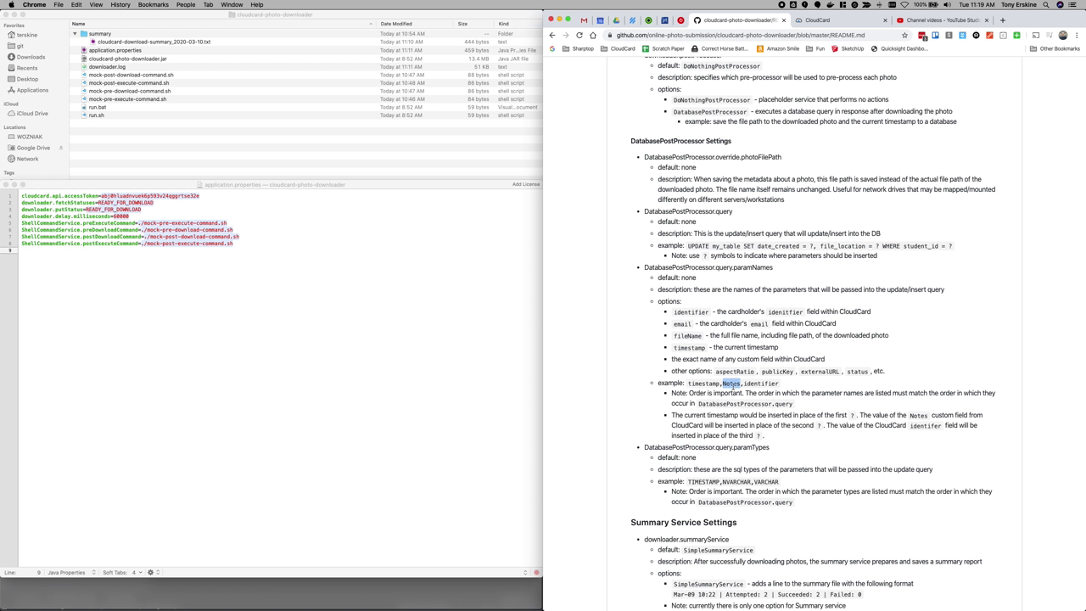
triple_click(731, 383)
double_click(731, 383)
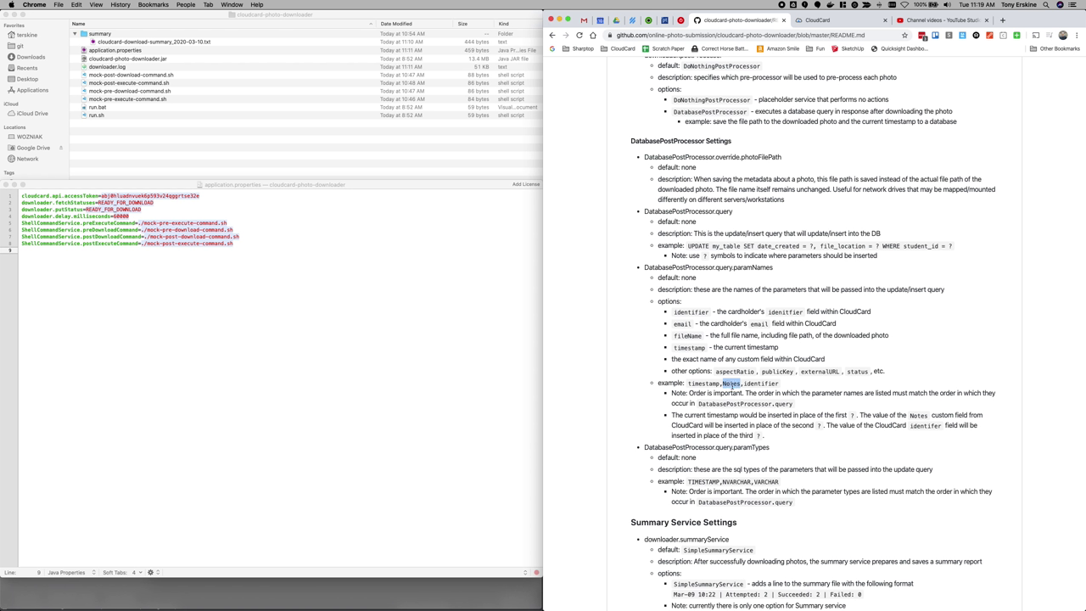
double_click(878, 246)
double_click(731, 383)
double_click(772, 384)
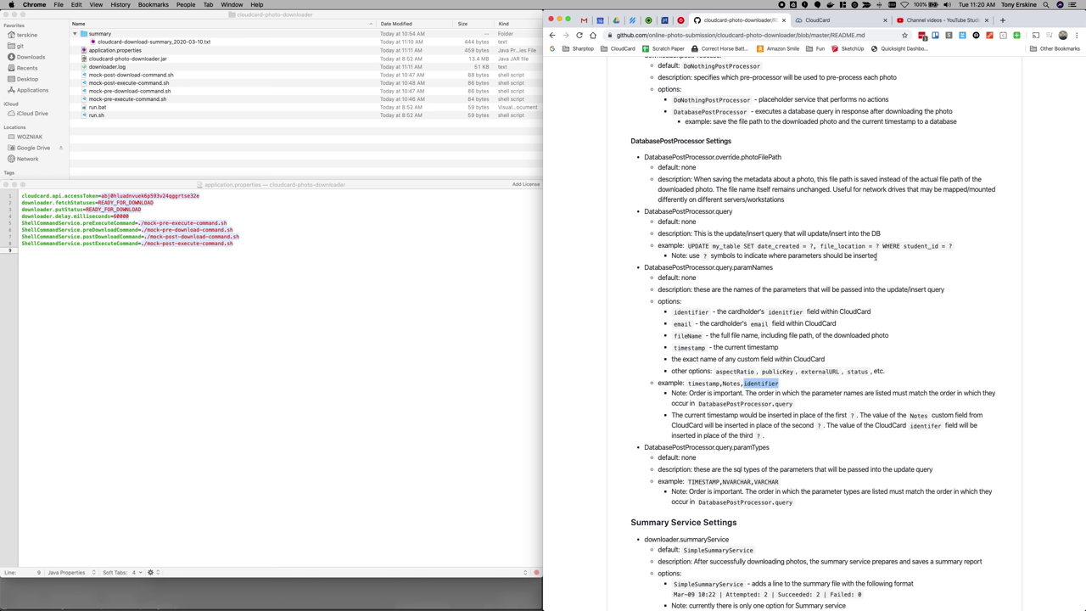
scroll(827, 311, "down", 3)
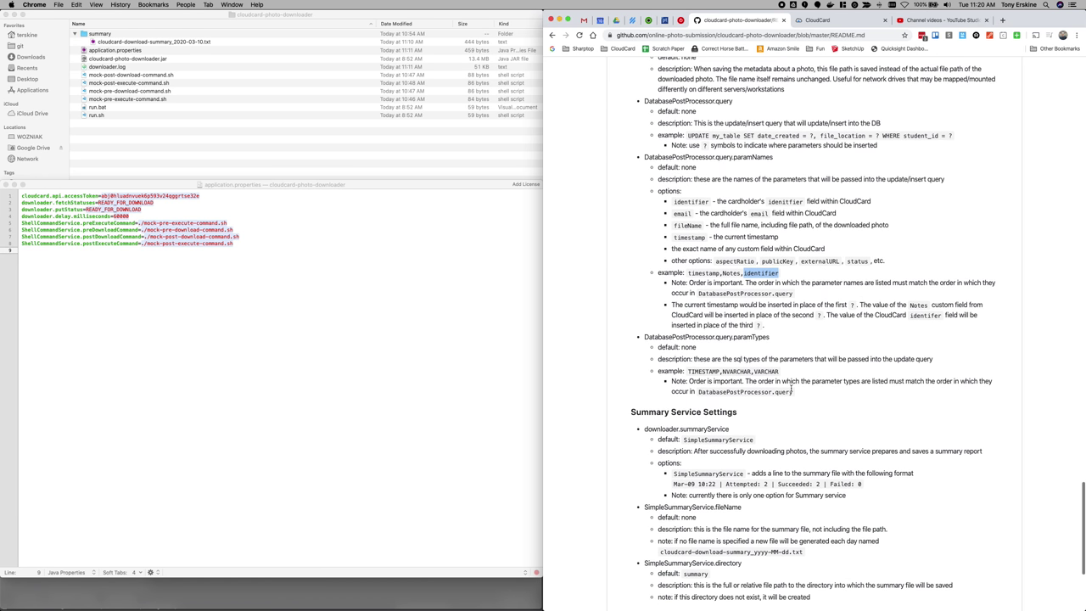
scroll(755, 304, "down", 1)
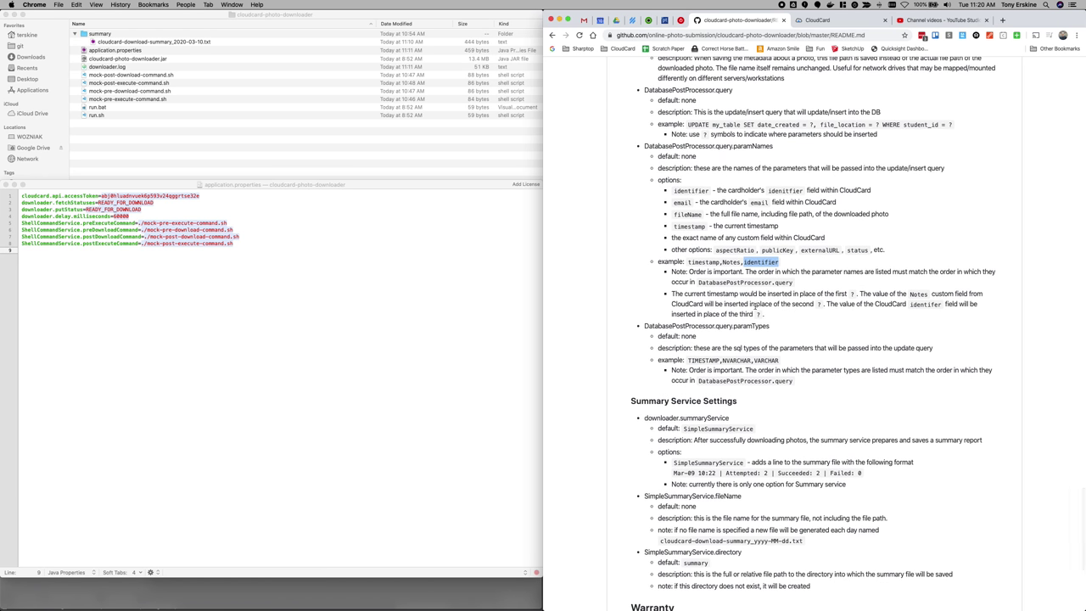
double_click(747, 325)
double_click(703, 262)
double_click(703, 359)
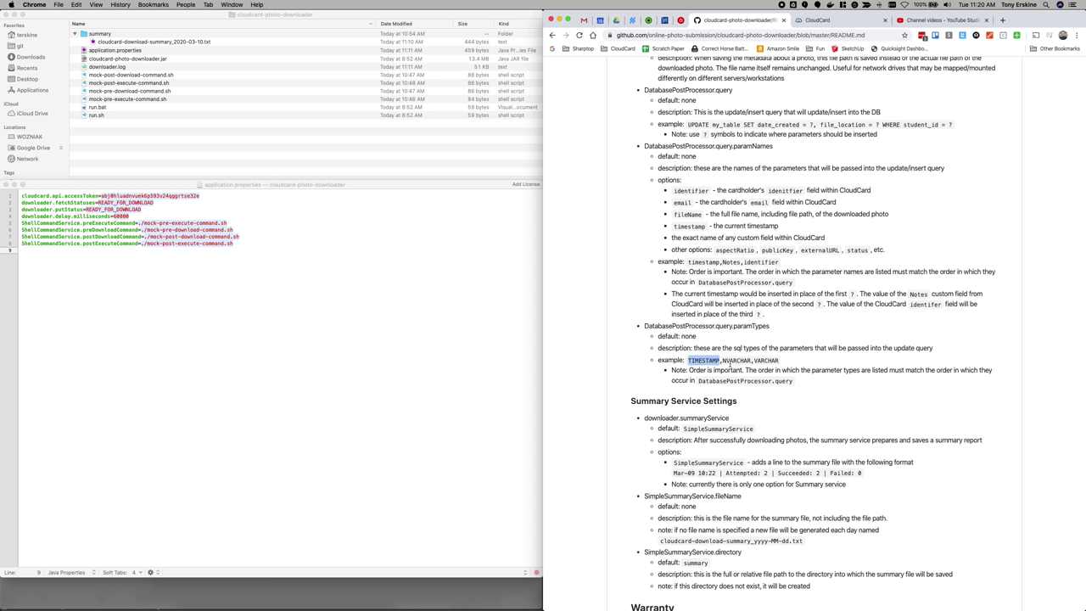
double_click(735, 361)
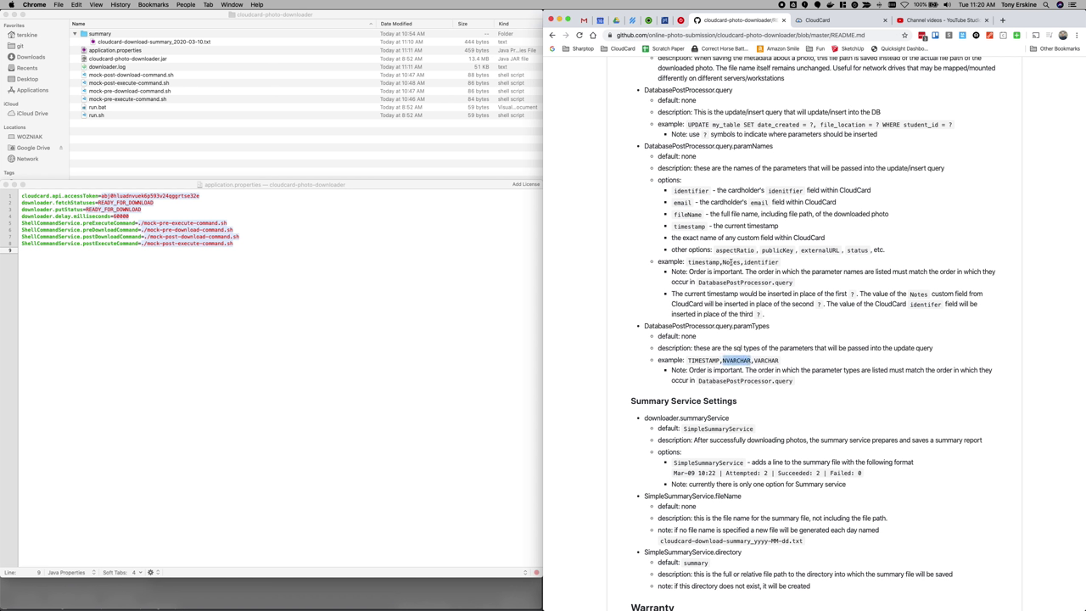
double_click(731, 262)
double_click(762, 262)
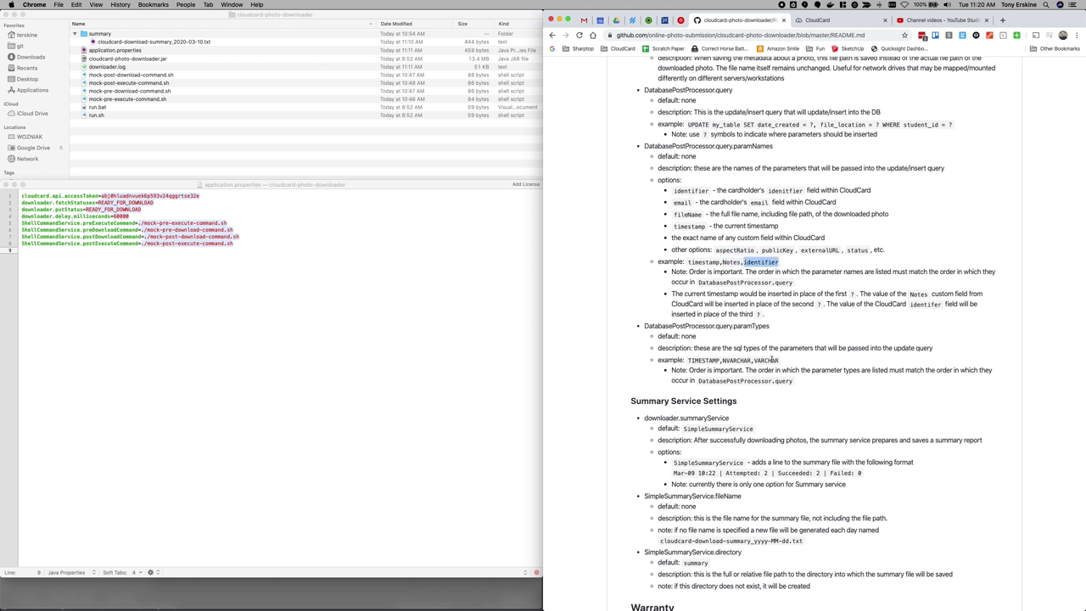
double_click(770, 360)
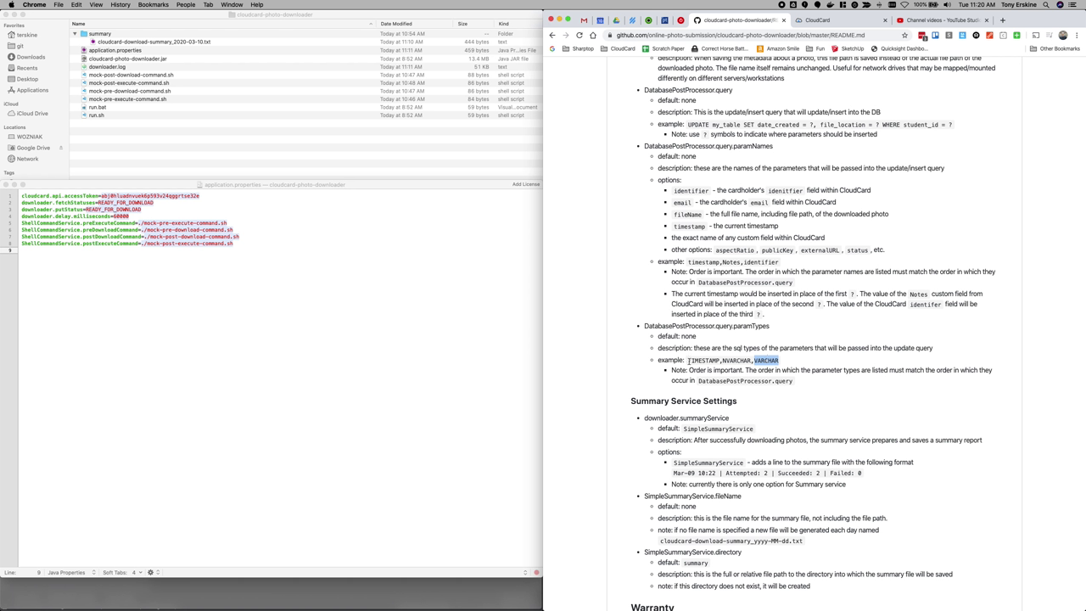
left_click_drag(688, 360, 781, 360)
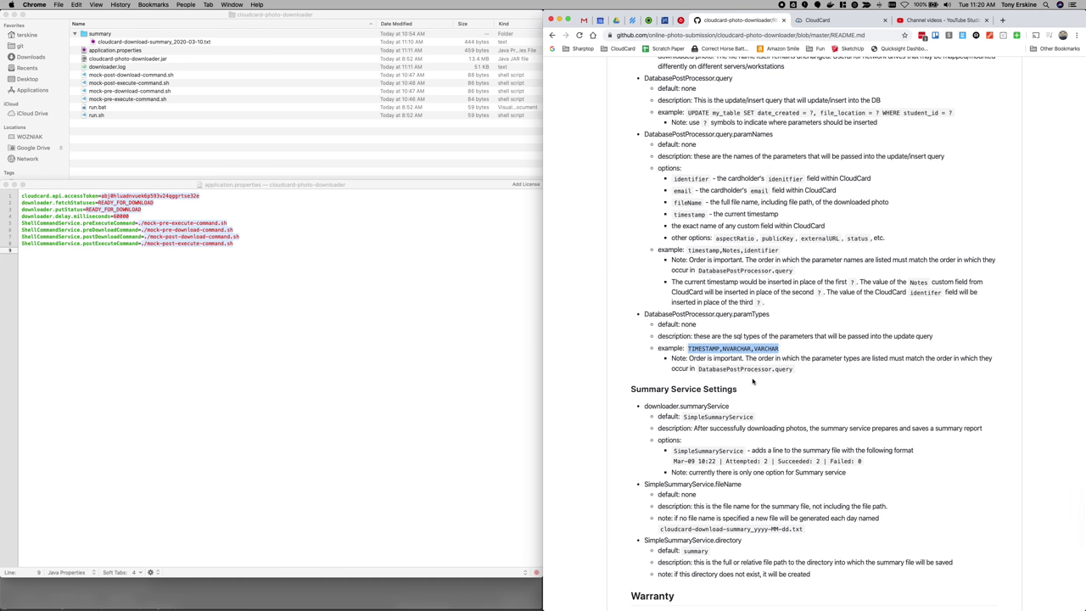
scroll(751, 380, "up", 2)
scroll(751, 382, "up", 1)
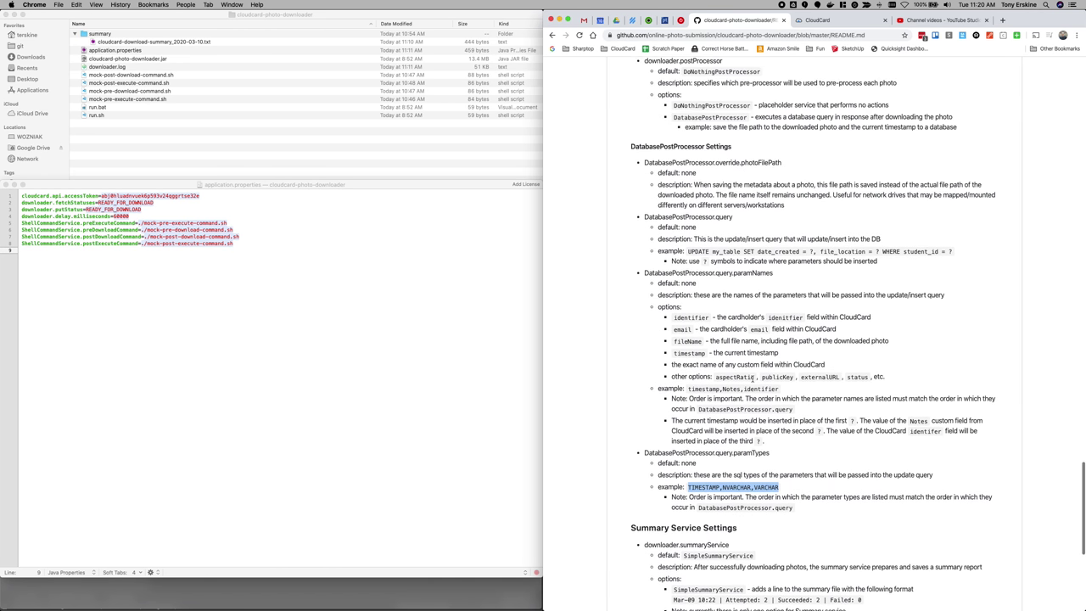
left_click(795, 510)
left_click_drag(769, 497, 624, 158)
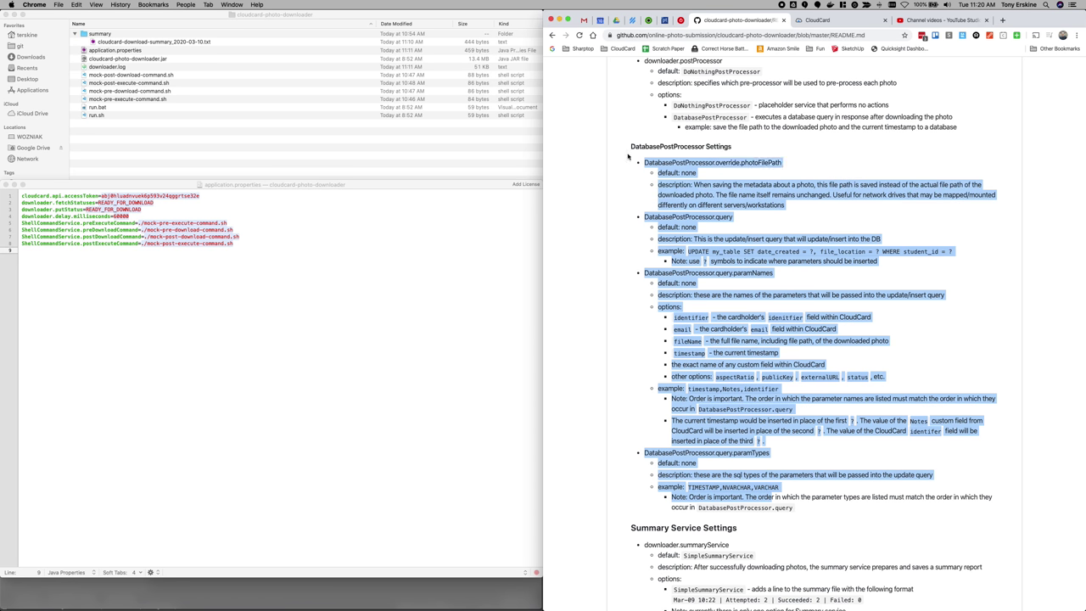
left_click(812, 510)
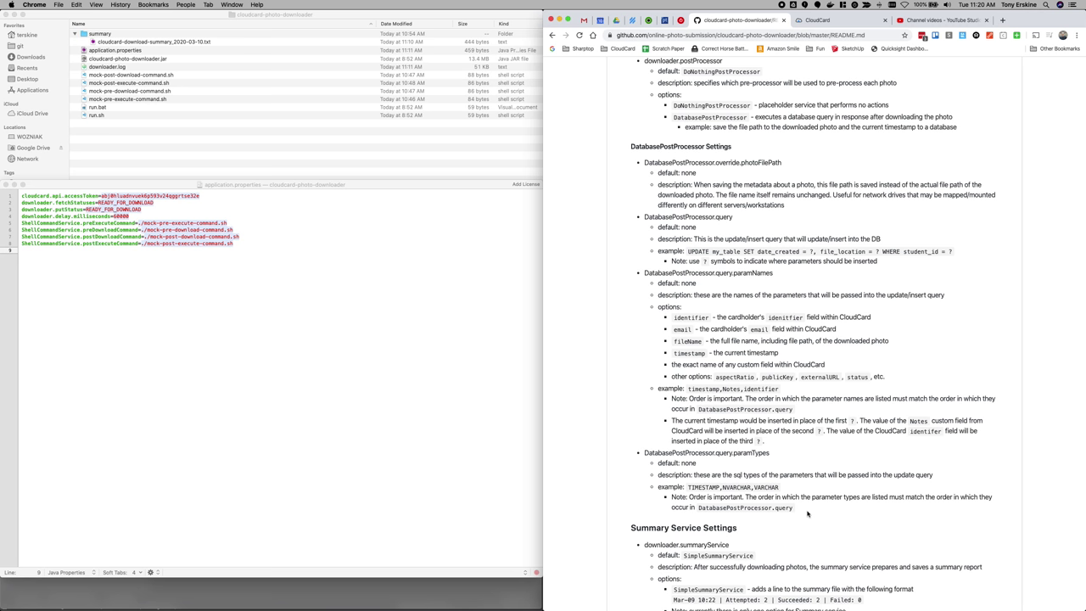
left_click_drag(807, 513, 628, 146)
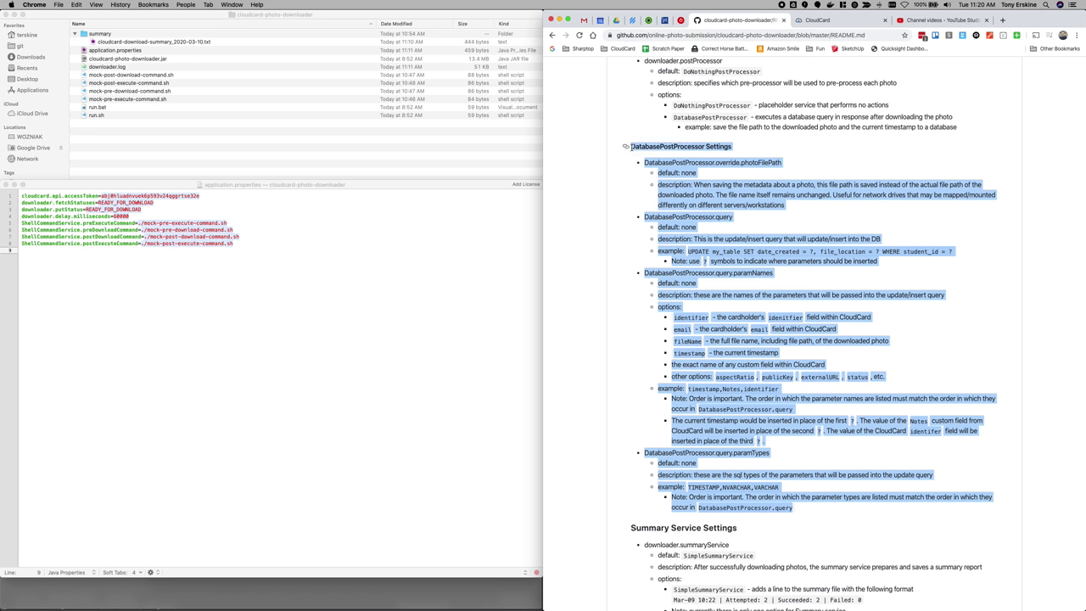
left_click(803, 508)
- Scroll through the README's resolver, processor and SimpleDatabaseStorageService sections, ending at Database Connection Settings
scroll(804, 508, "up", 1)
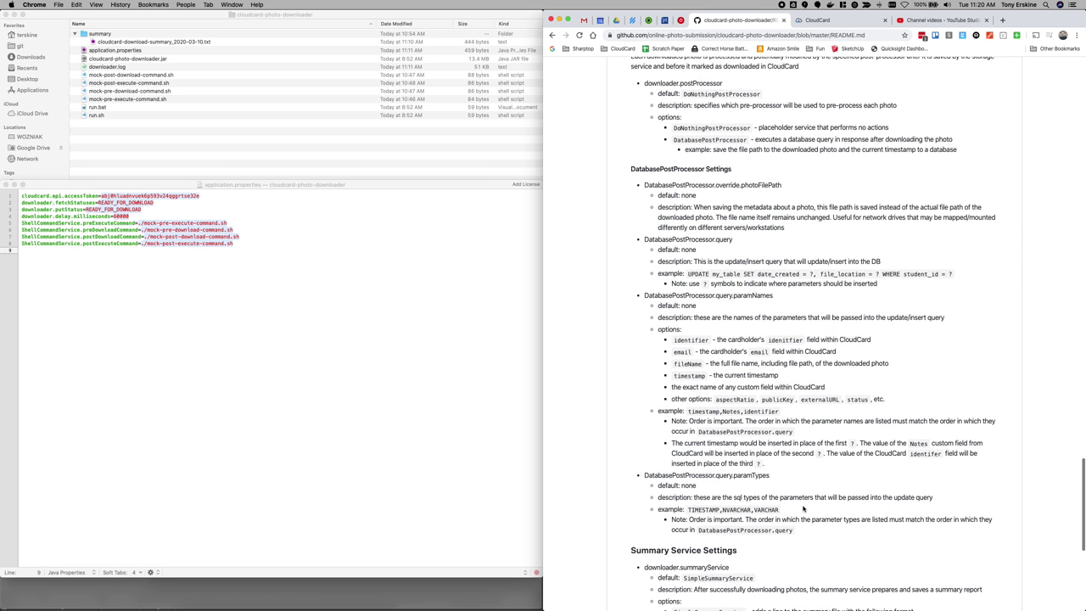
scroll(804, 508, "up", 1)
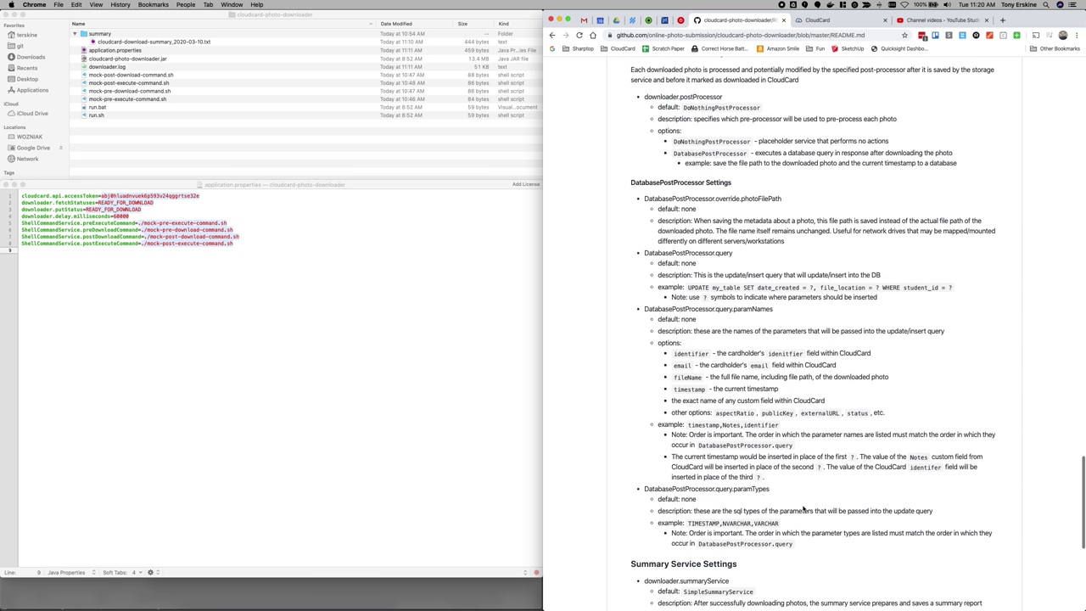
scroll(803, 509, "up", 15)
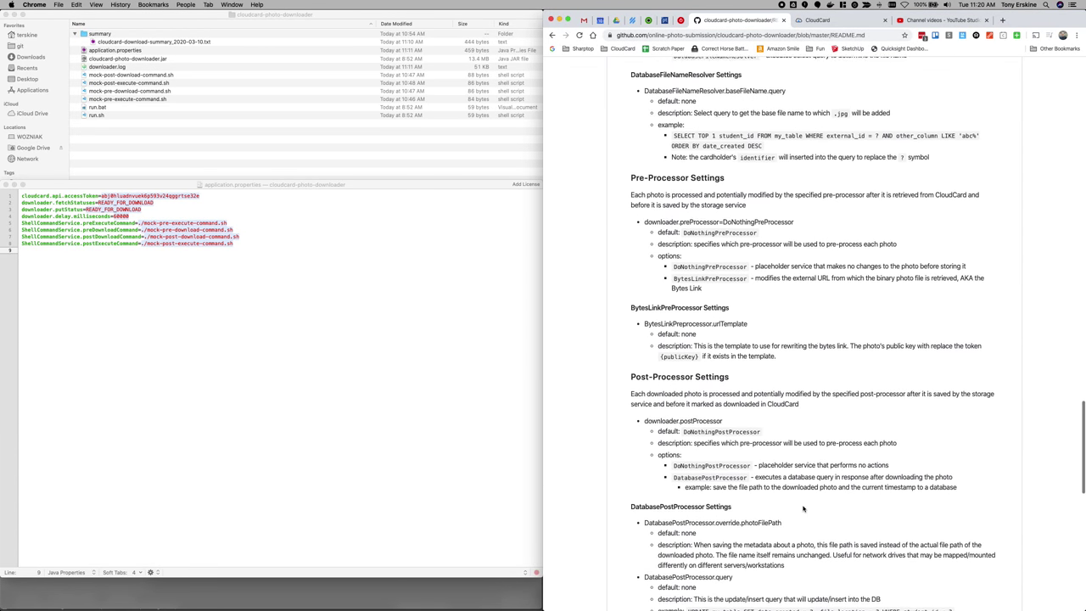
scroll(688, 172, "up", 7)
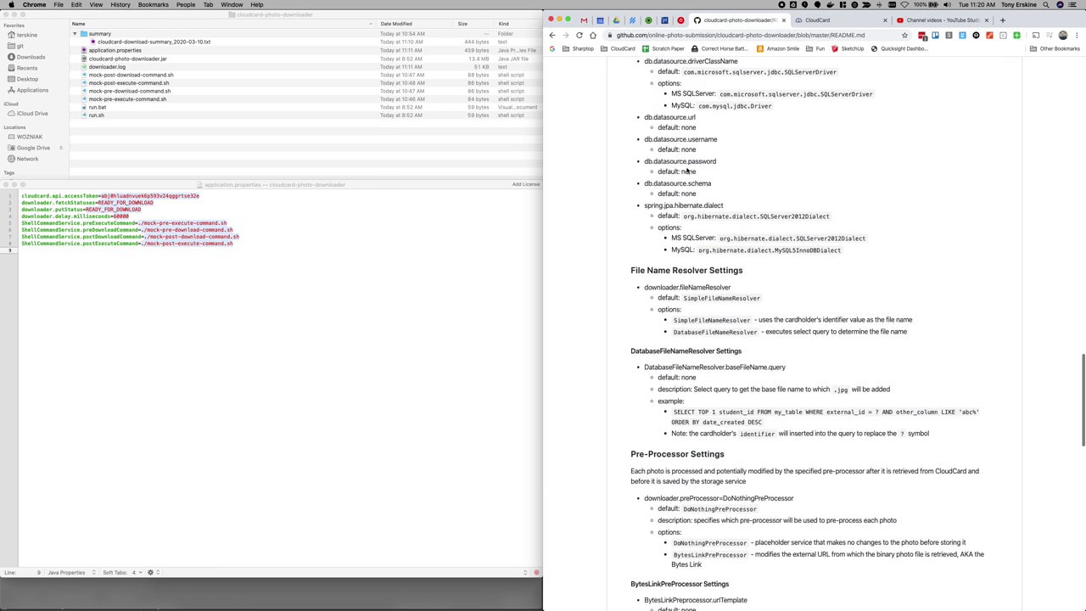
scroll(687, 171, "up", 3)
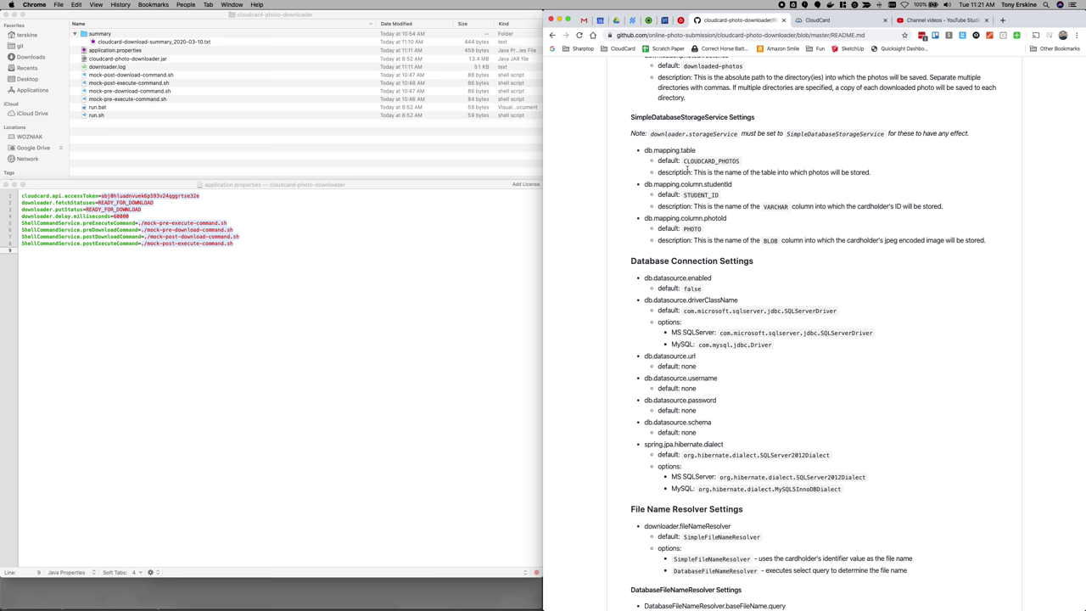
scroll(687, 168, "up", 6)
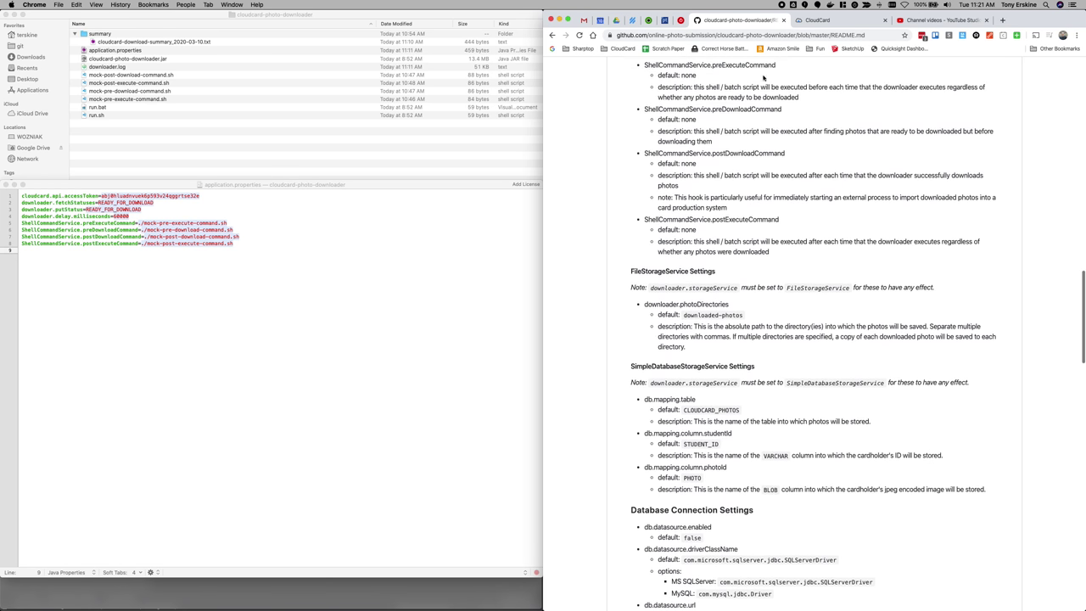
scroll(752, 280, "down", 3)
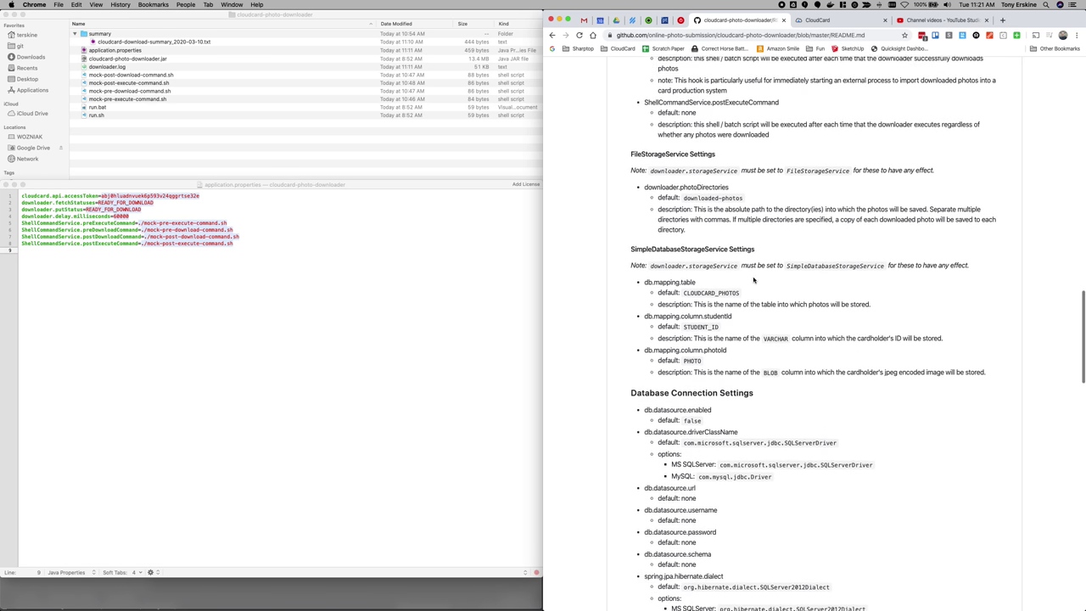
scroll(752, 280, "down", 1)
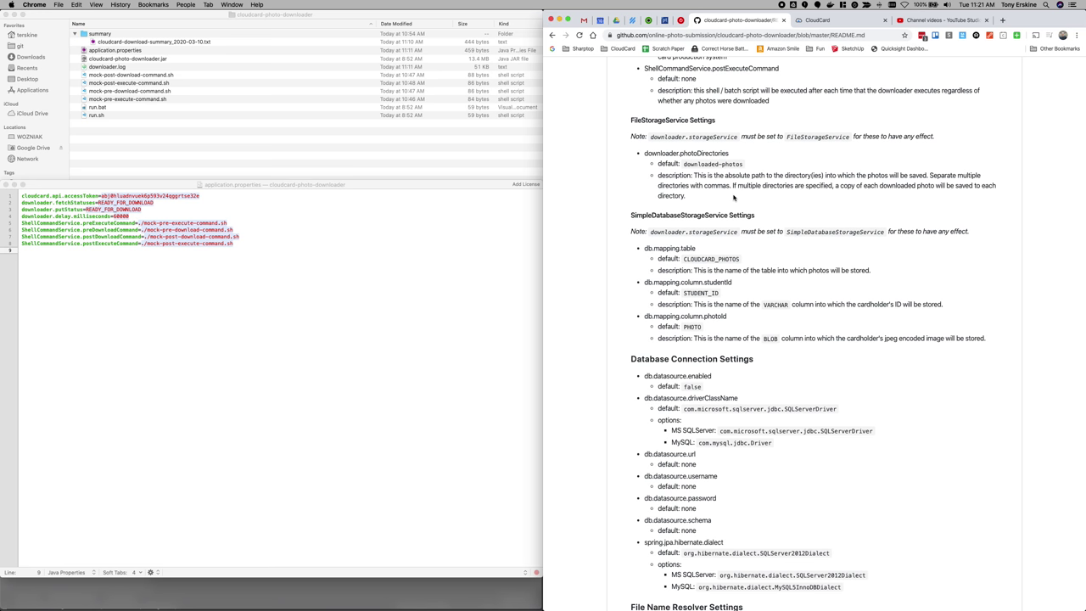
scroll(738, 255, "down", 3)
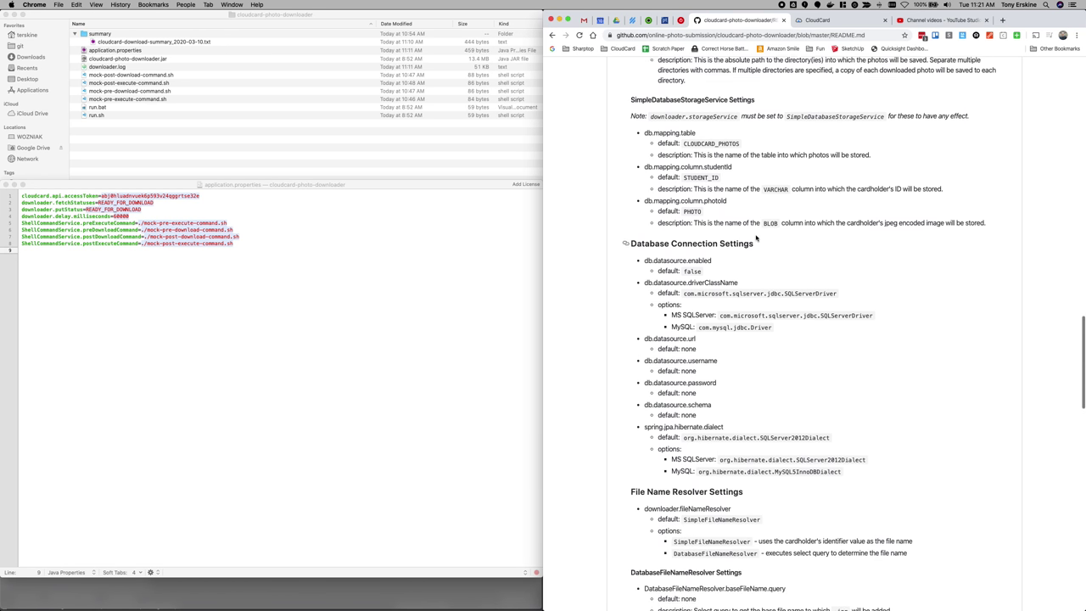
scroll(758, 238, "up", 1)
scroll(759, 280, "up", 4)
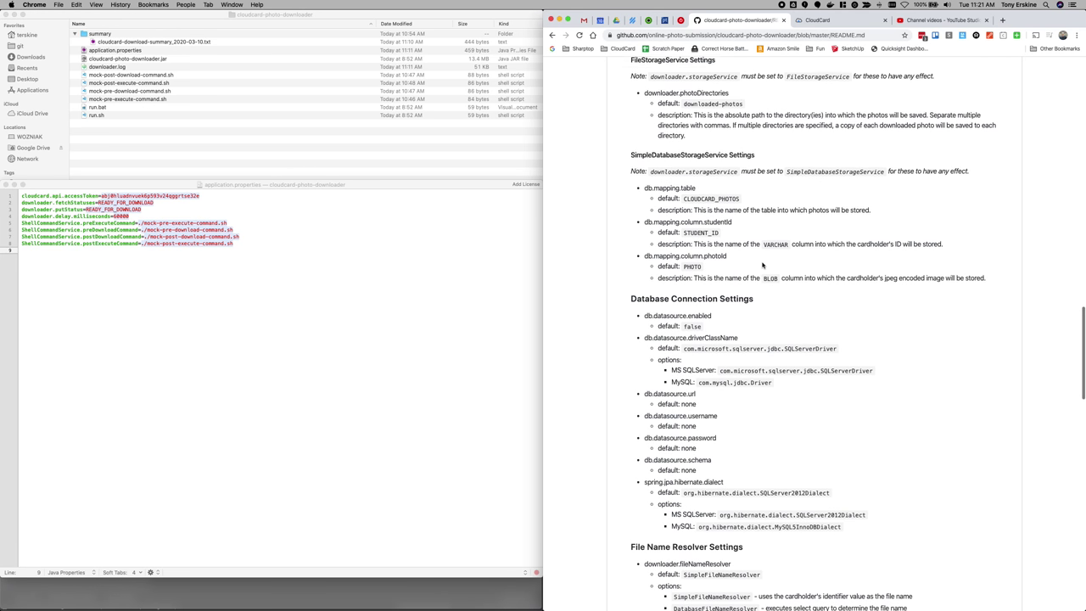
scroll(779, 242, "down", 15)
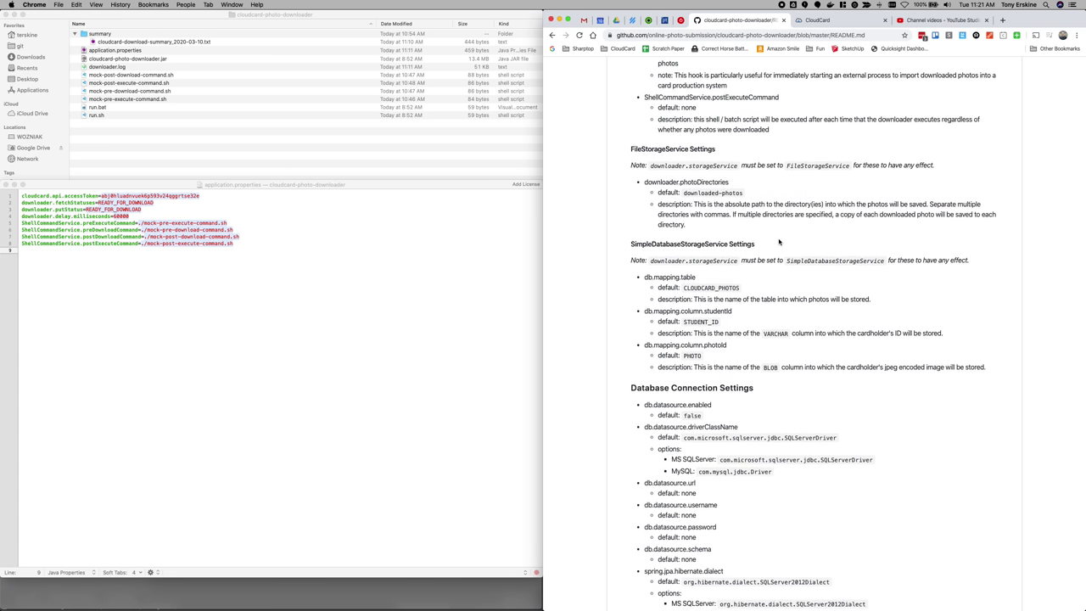
scroll(779, 241, "down", 10)
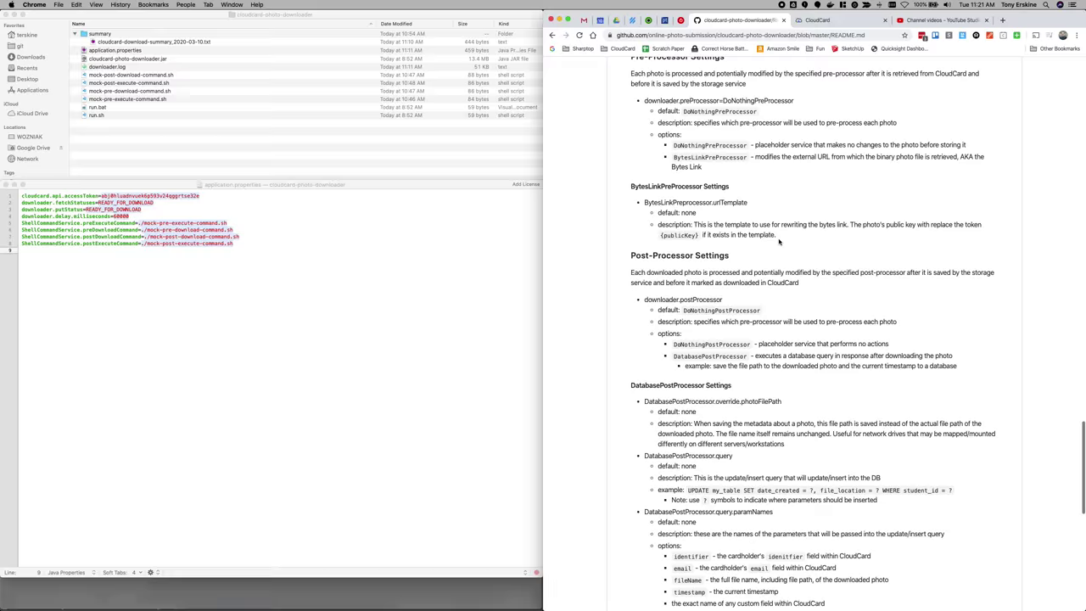
scroll(778, 241, "down", 3)
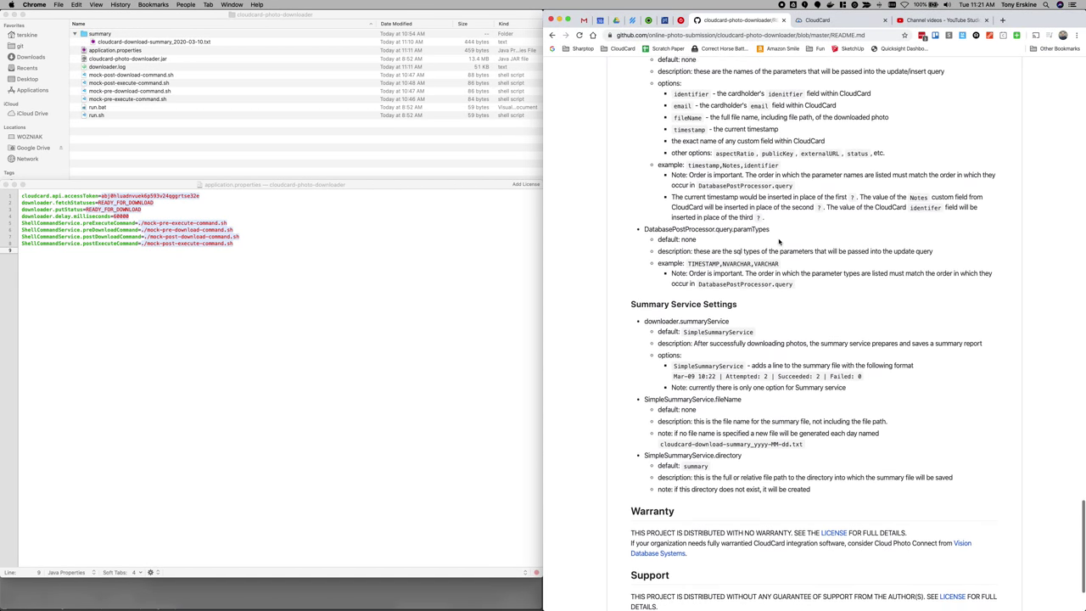
scroll(778, 240, "up", 20)
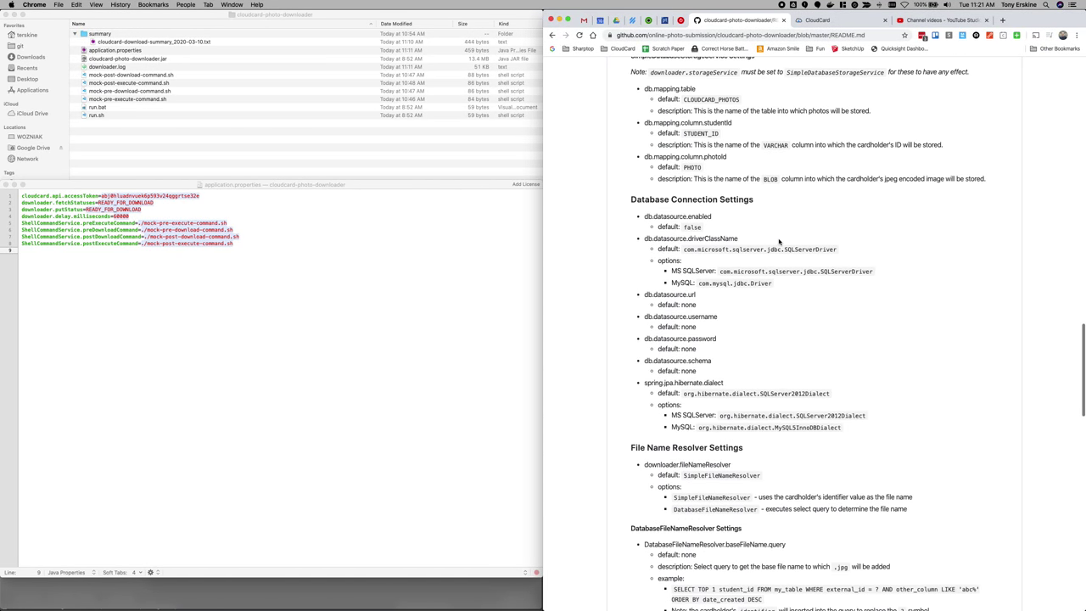
scroll(779, 241, "up", 2)
scroll(779, 241, "down", 1)
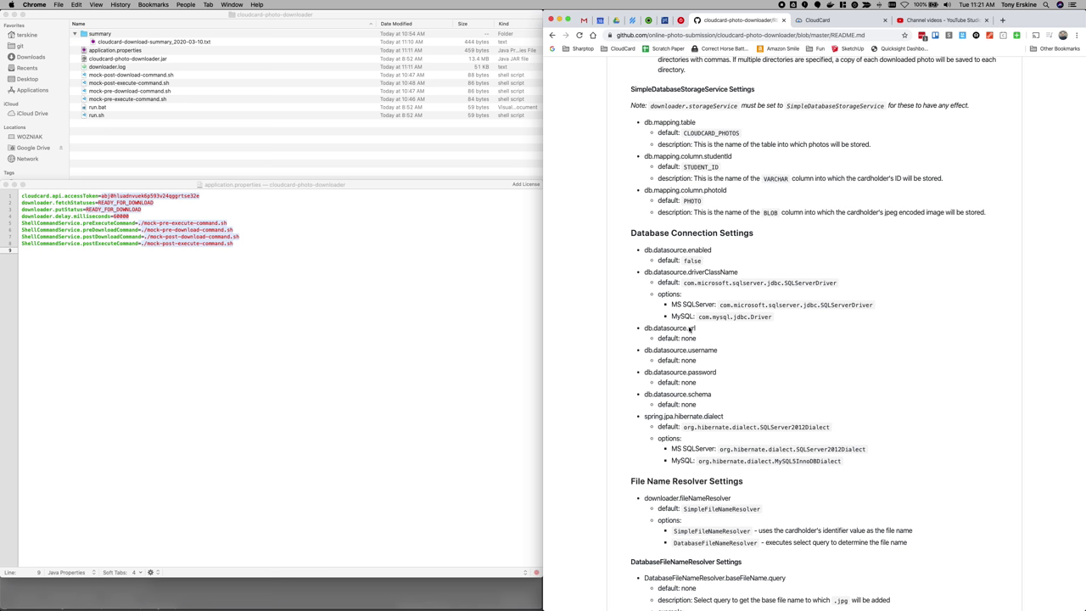
scroll(699, 380, "up", 1)
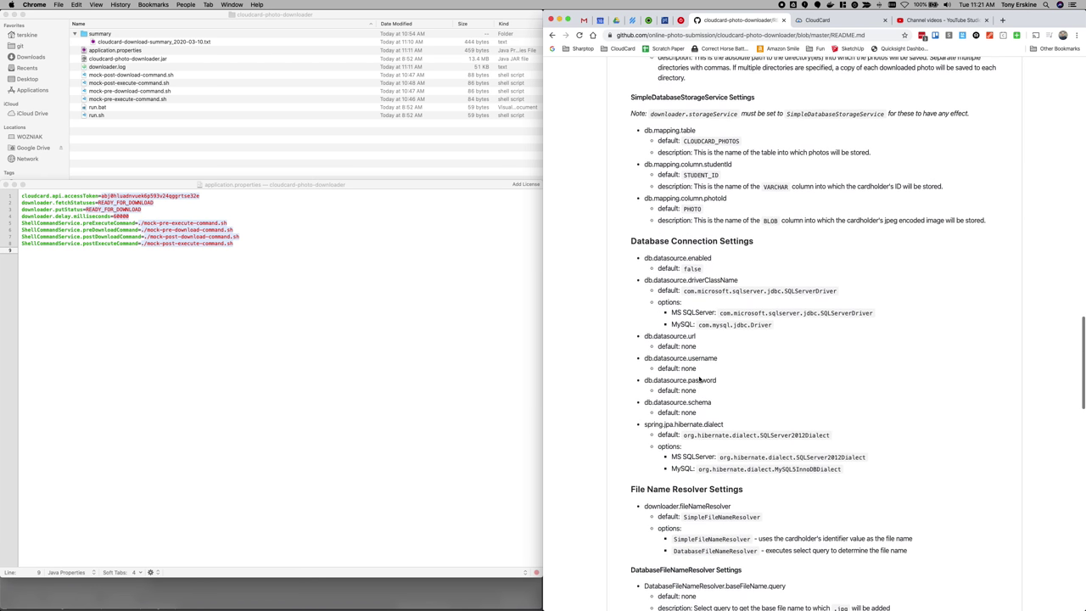